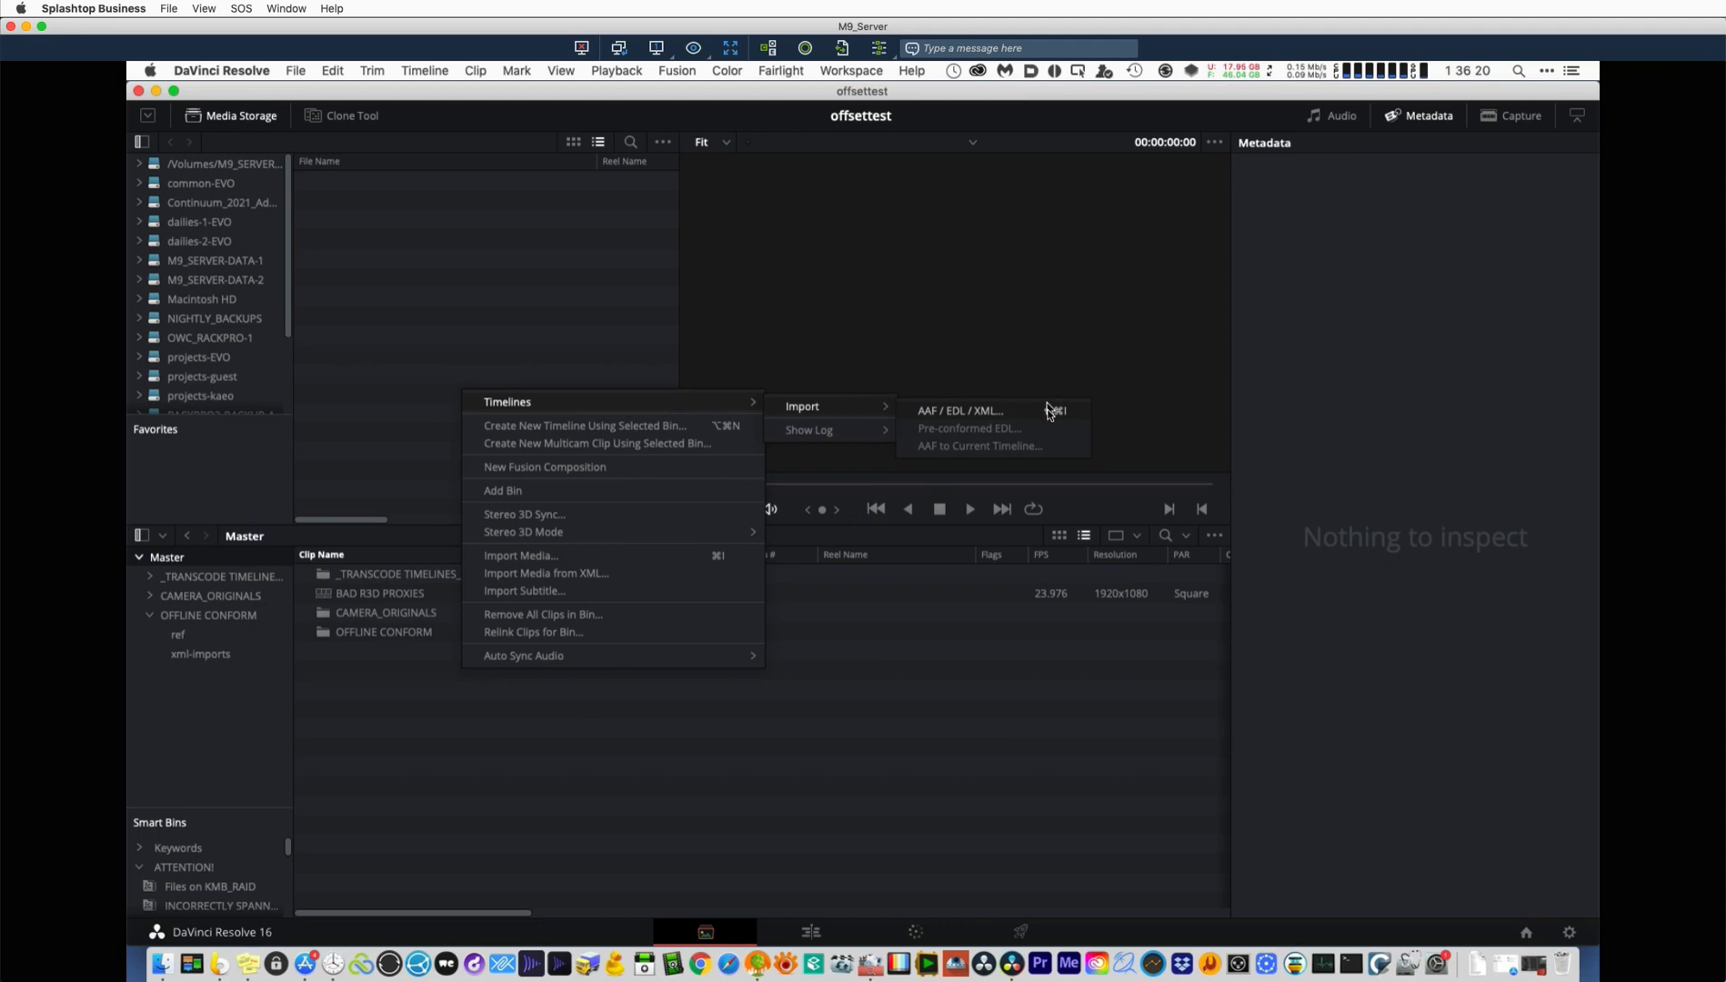
Import the timeline from Mele60 Offline Ver AMG-TORESOLVE.xml with automatic import of source clips into the media pool turned off.
click(1048, 411)
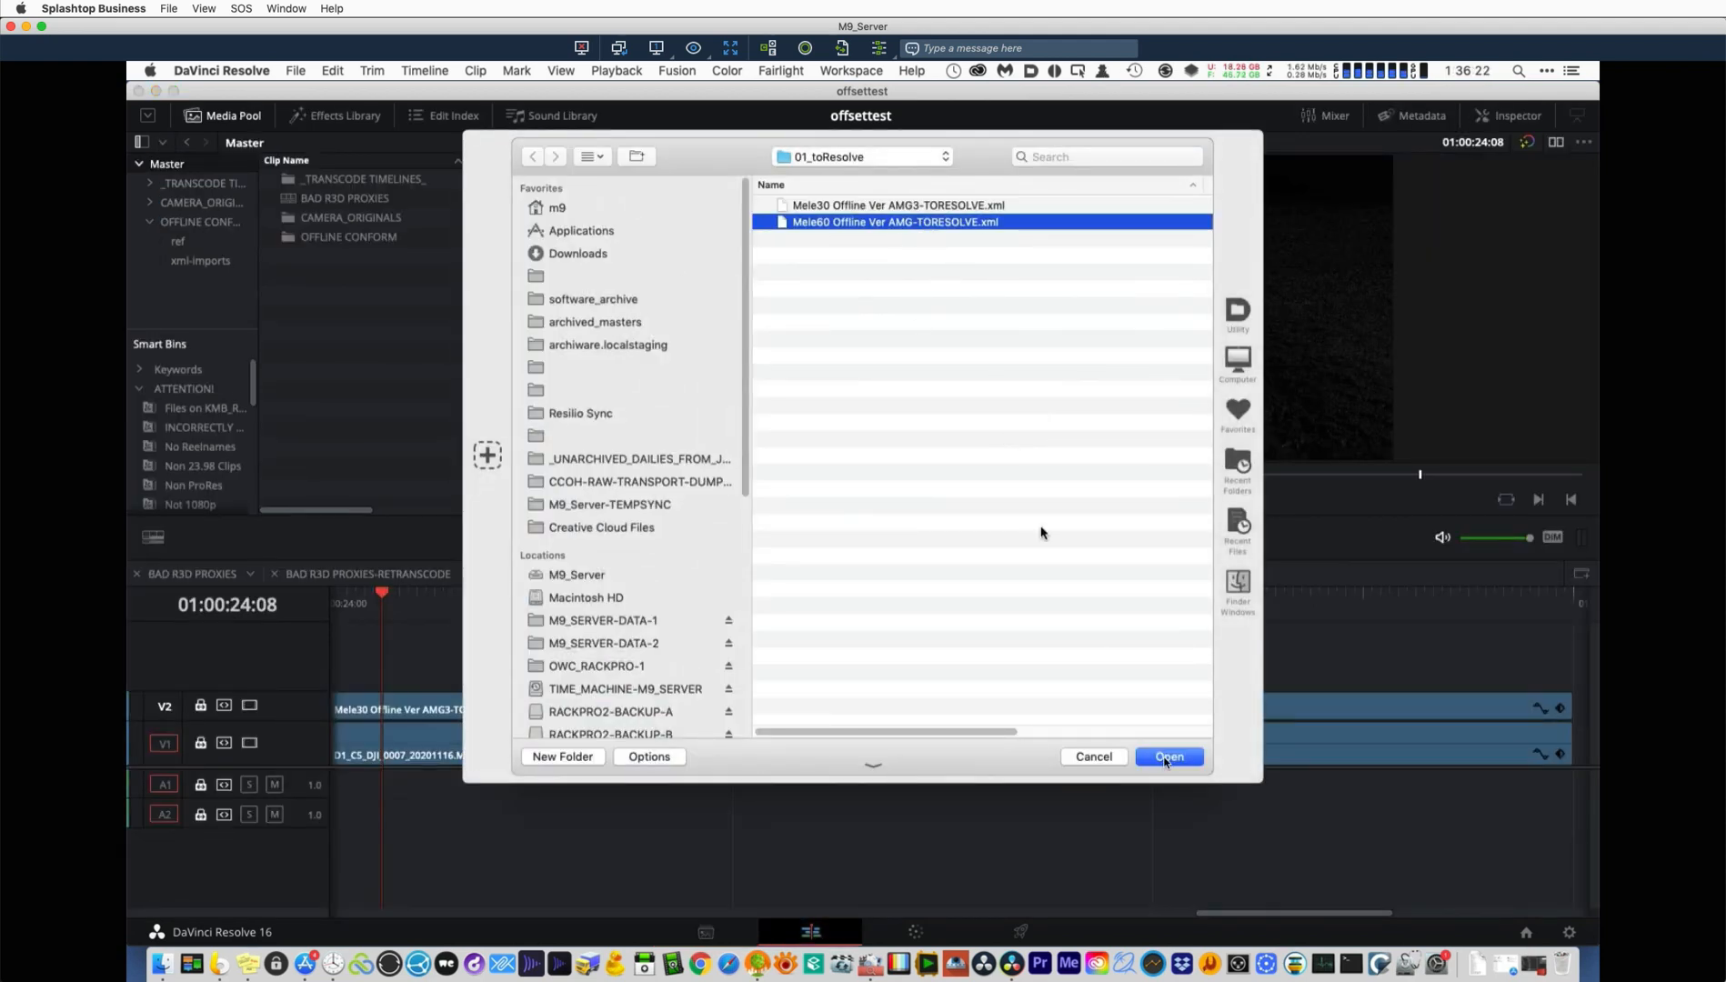
click(1168, 758)
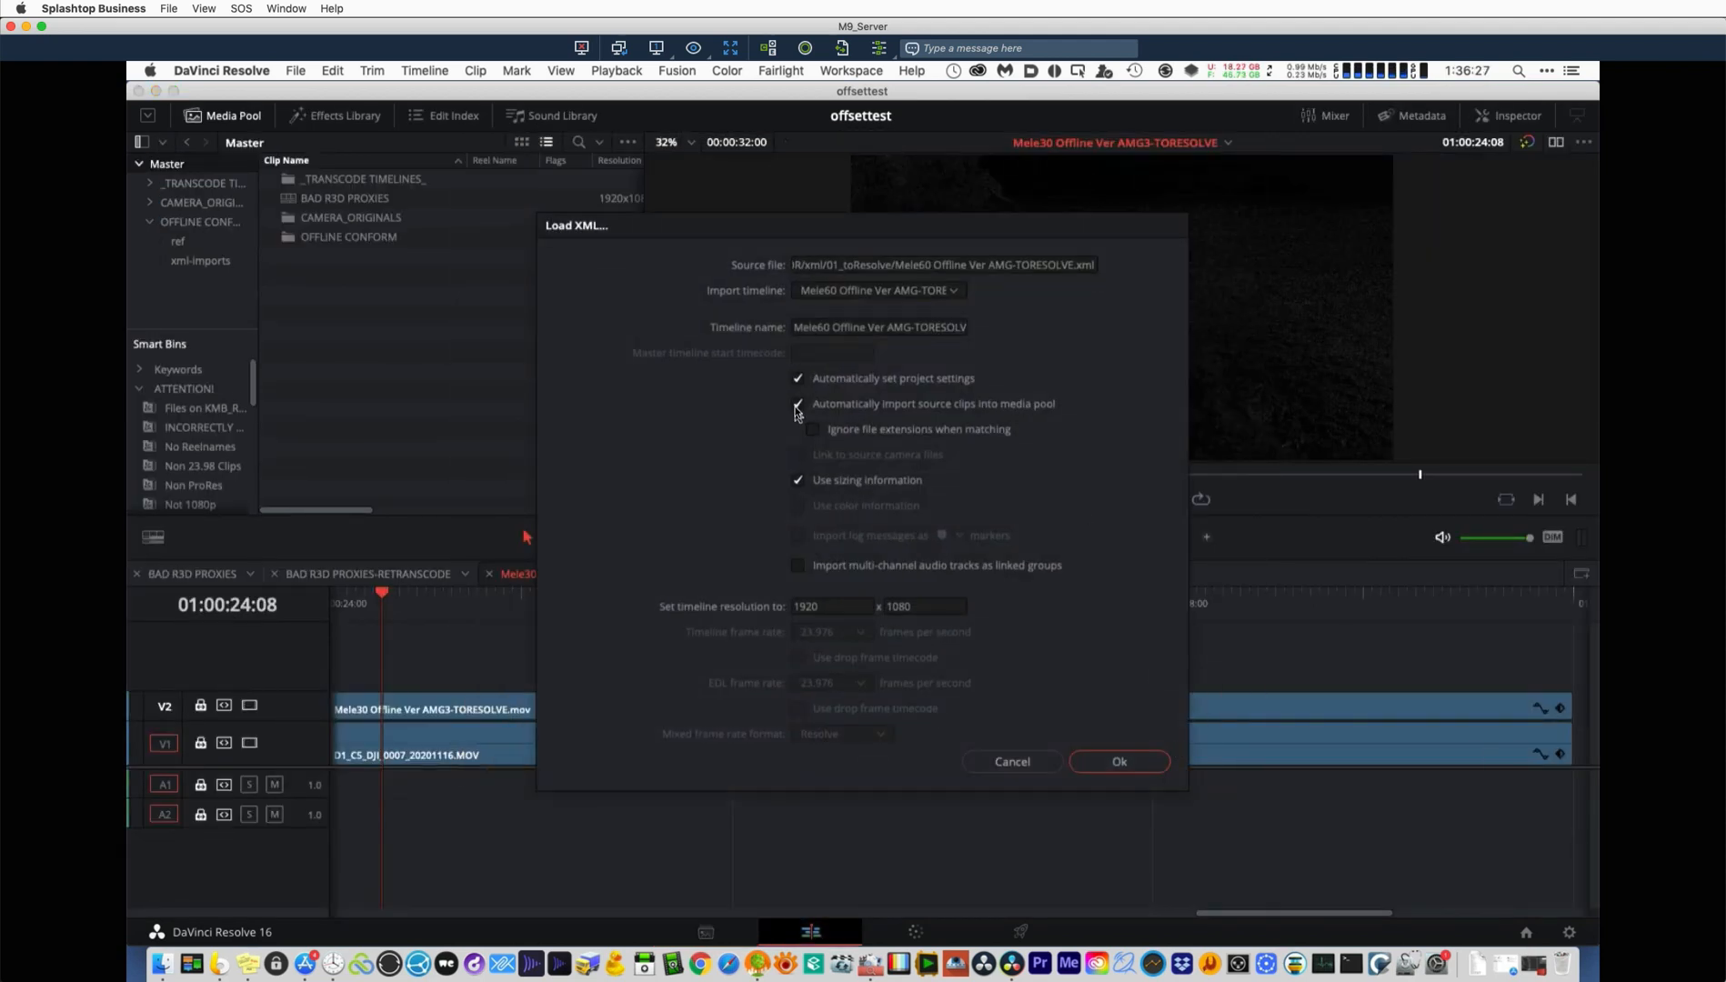
click(797, 403)
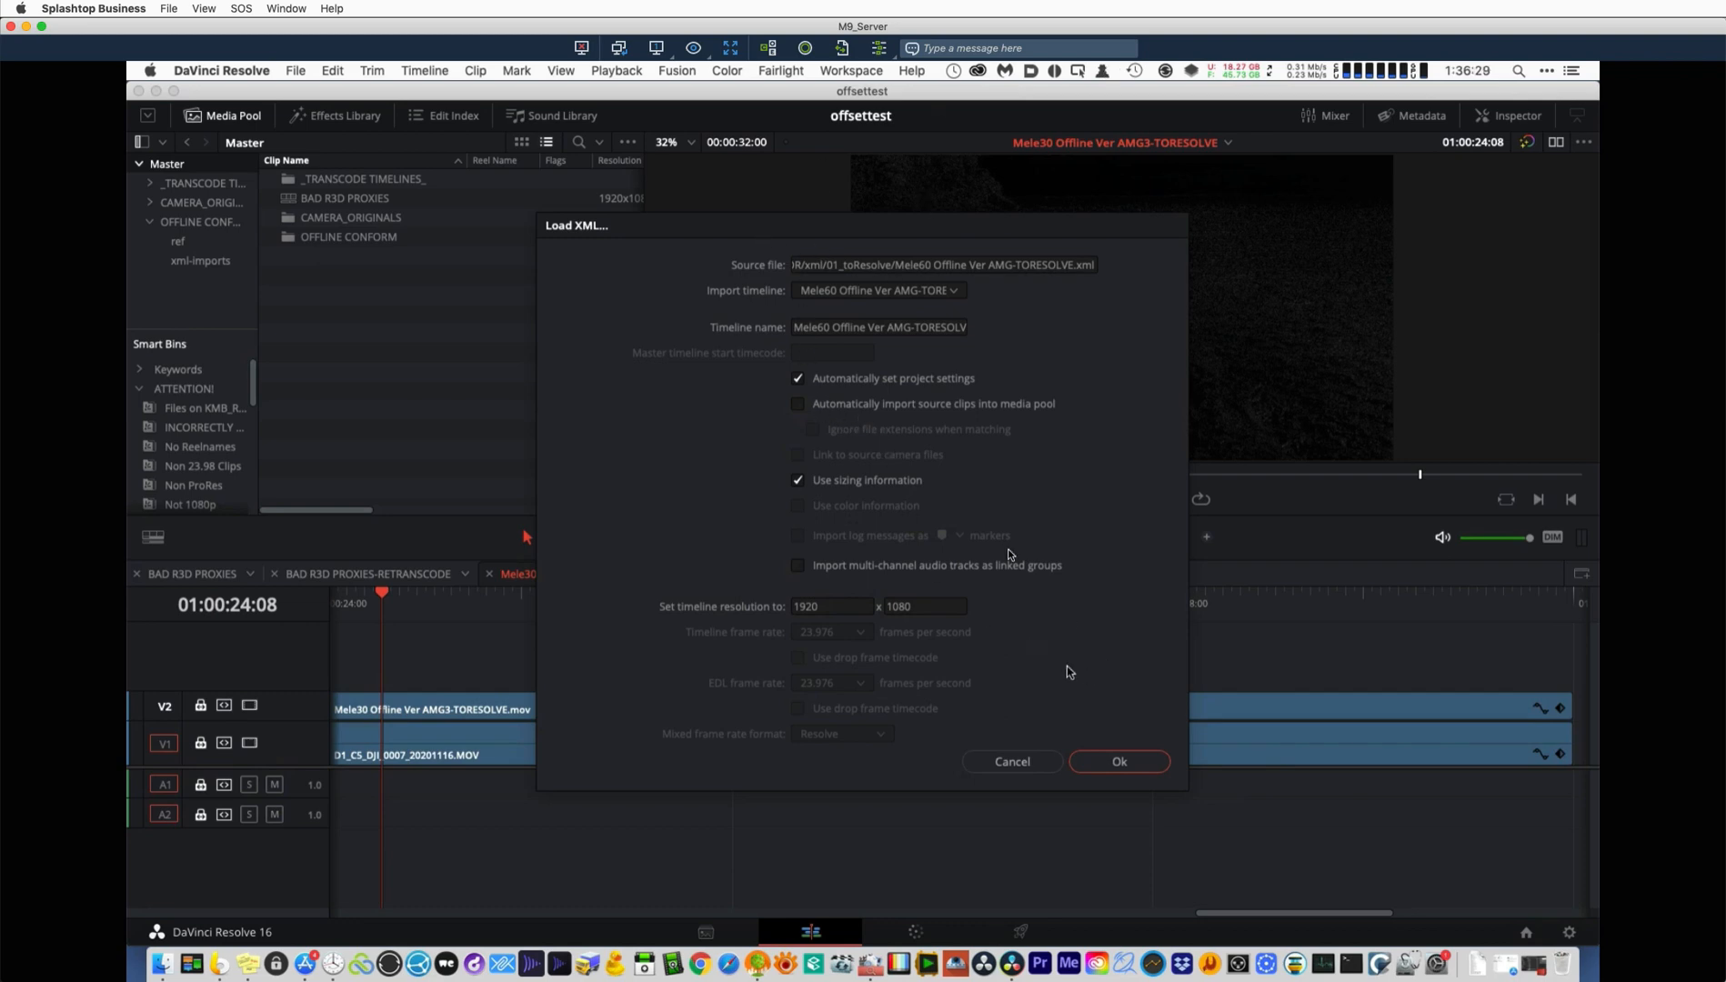
click(1110, 762)
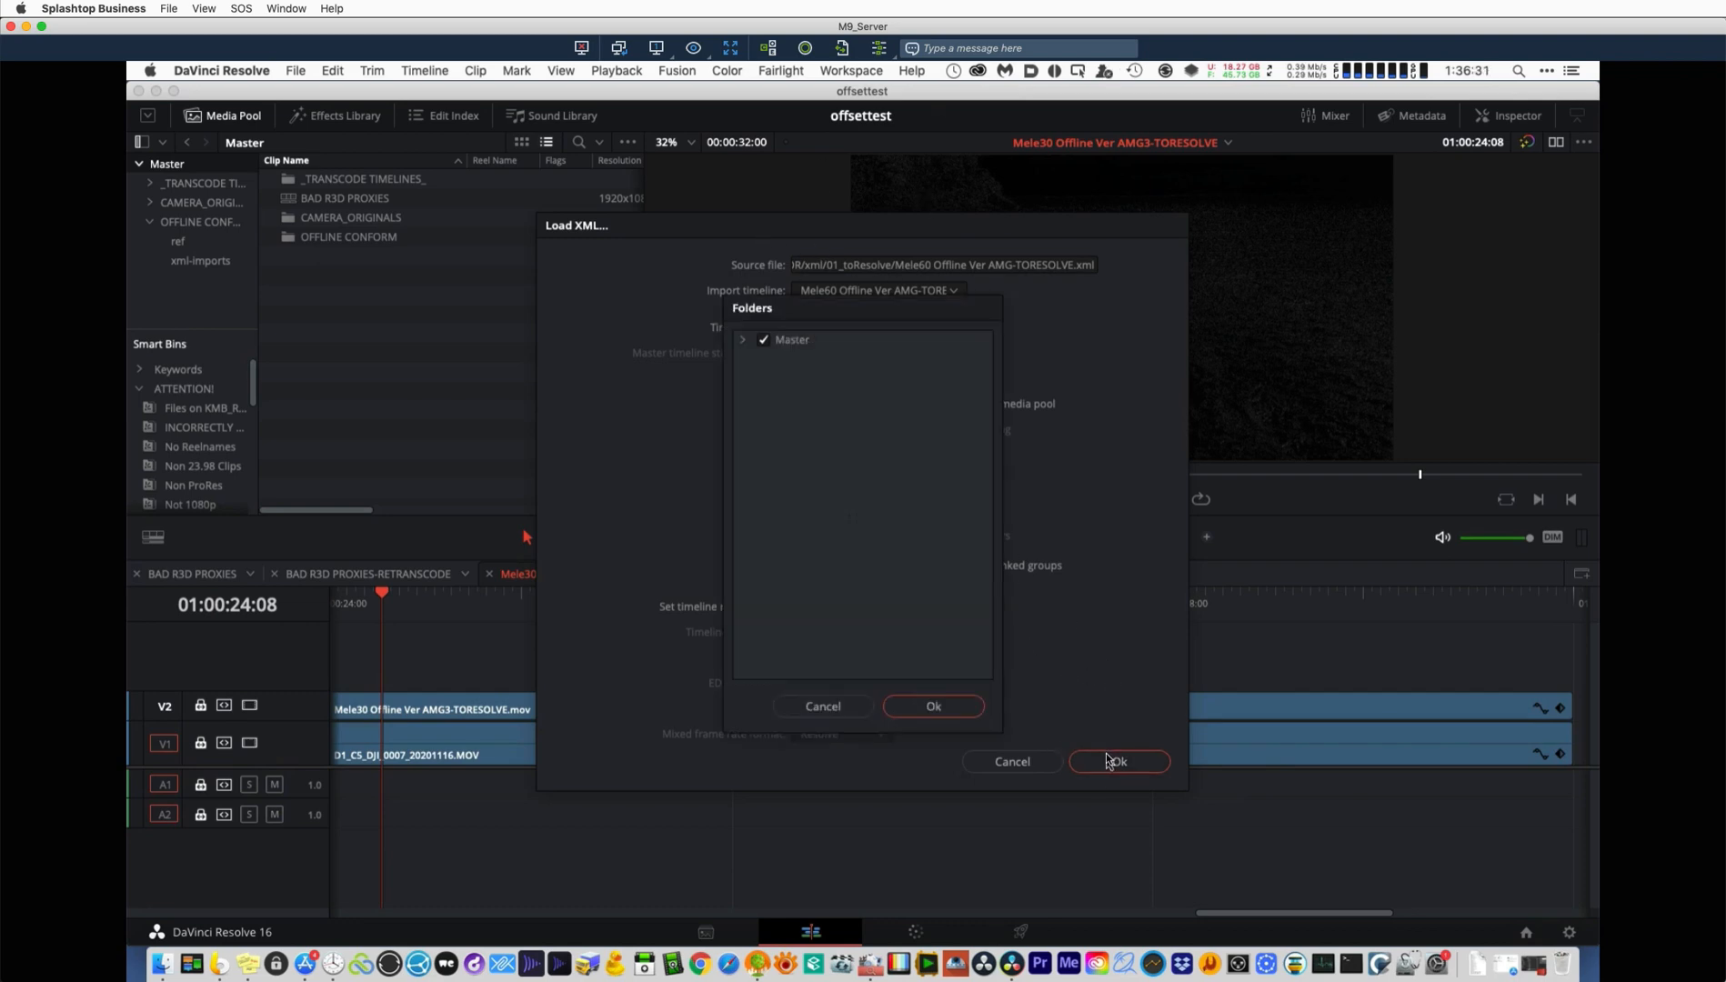
Limit the folders searched for matching source clips to CAMERA_ORIGINALS and complete the timeline import.
click(746, 340)
click(763, 339)
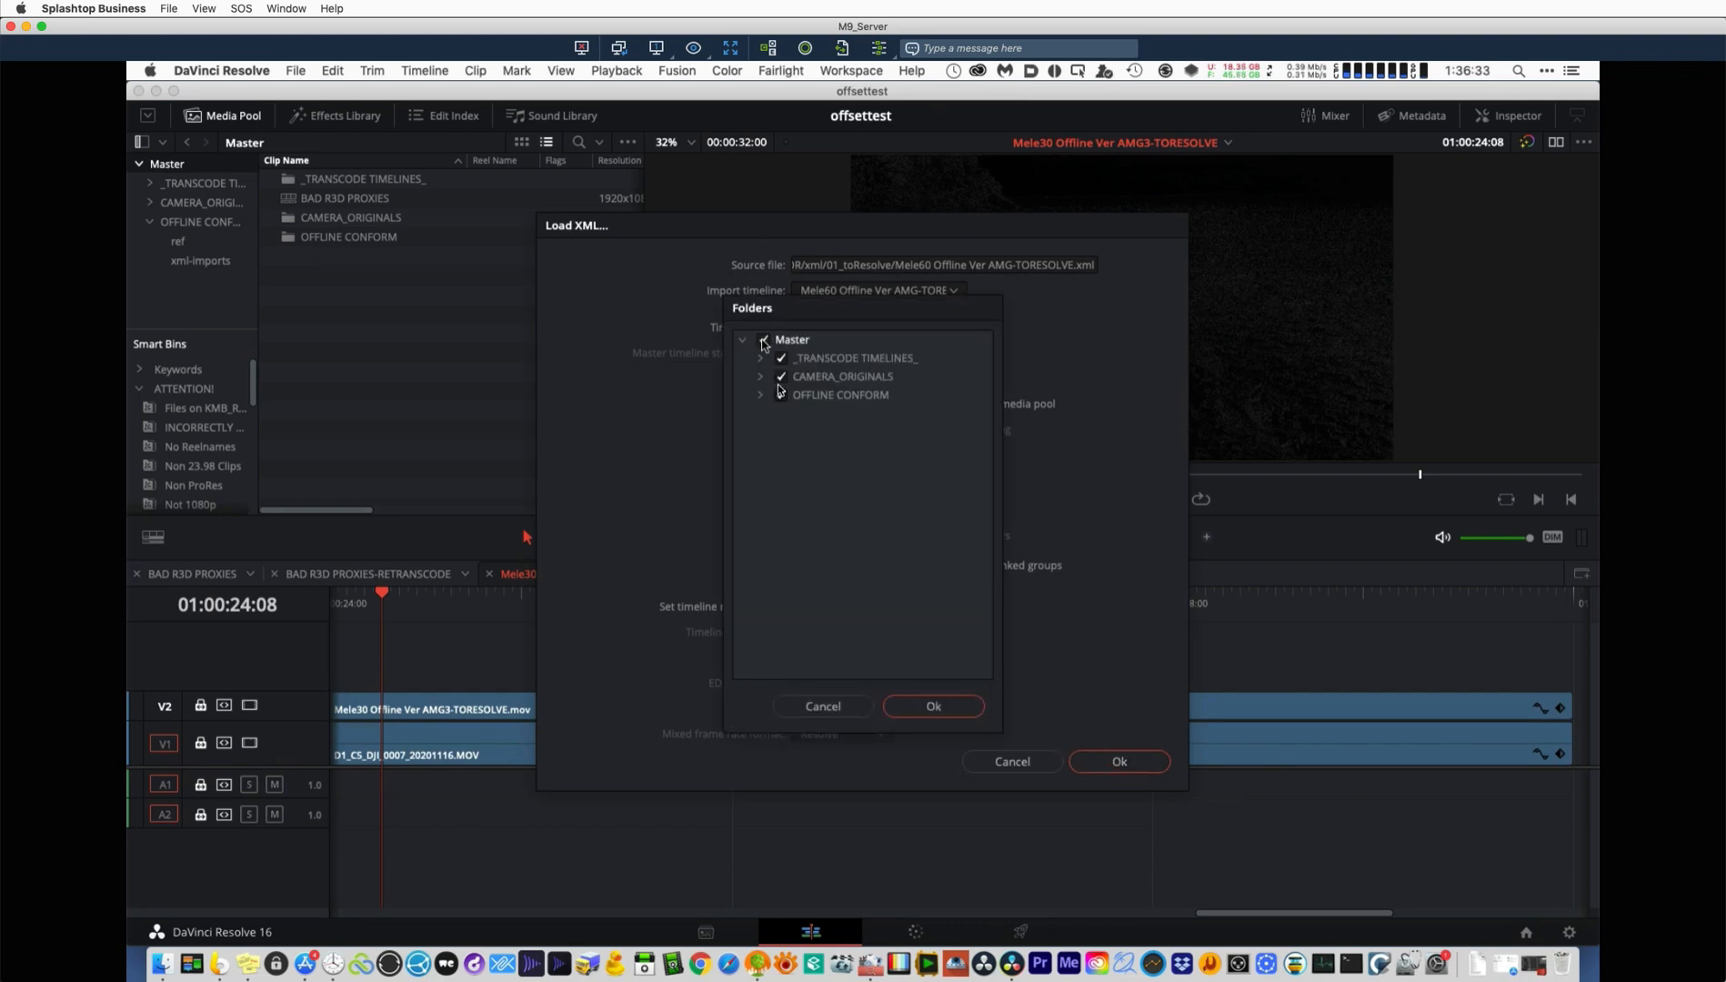
click(780, 376)
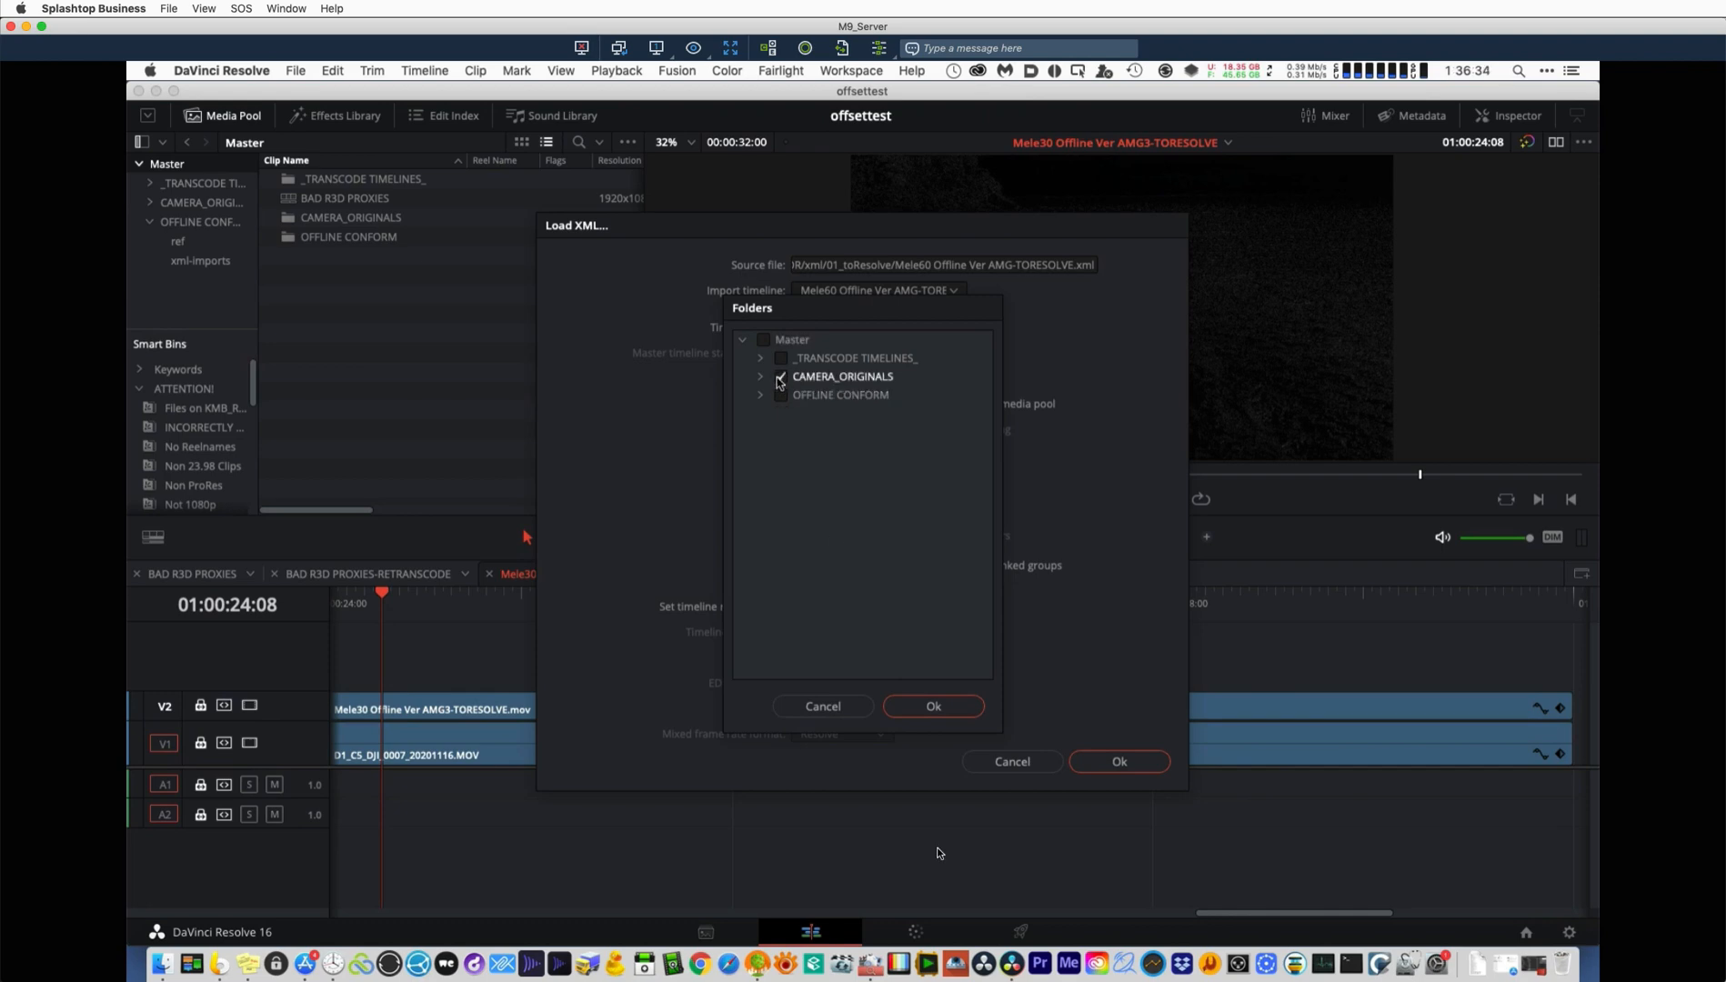
click(936, 707)
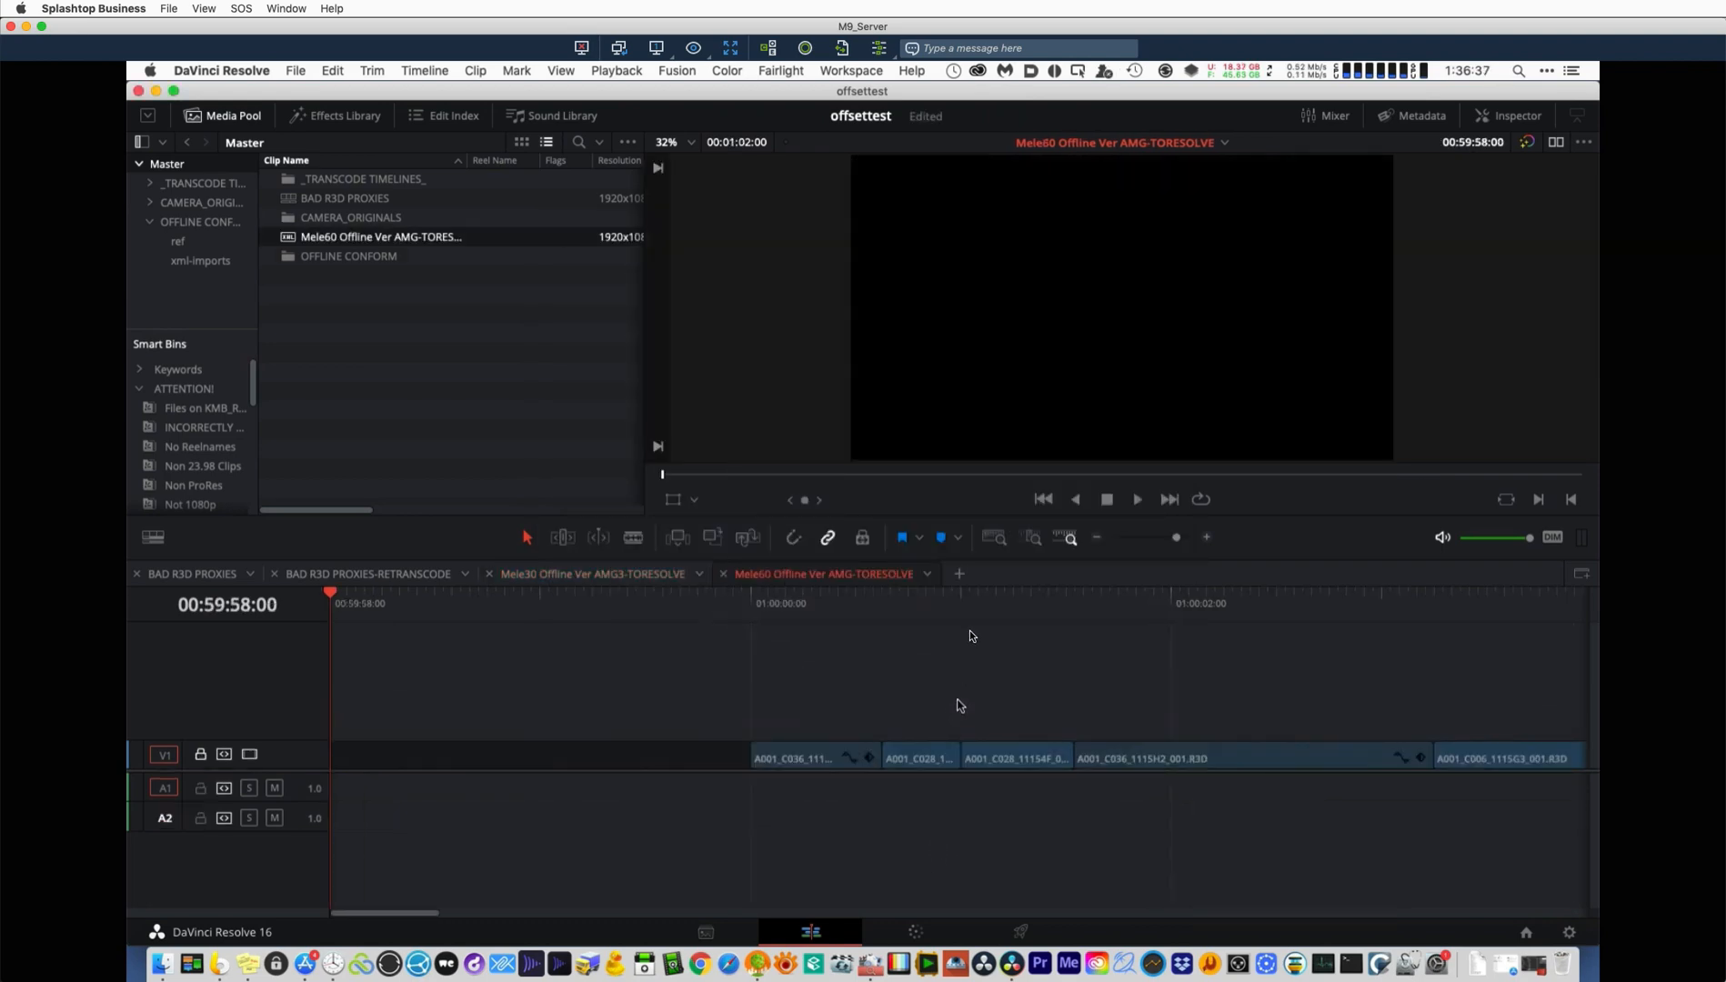
Place the playhead on the offline clip at 01:00:11:00 and show timecode overlays in the timeline viewer.
key(shift+z)
click(569, 605)
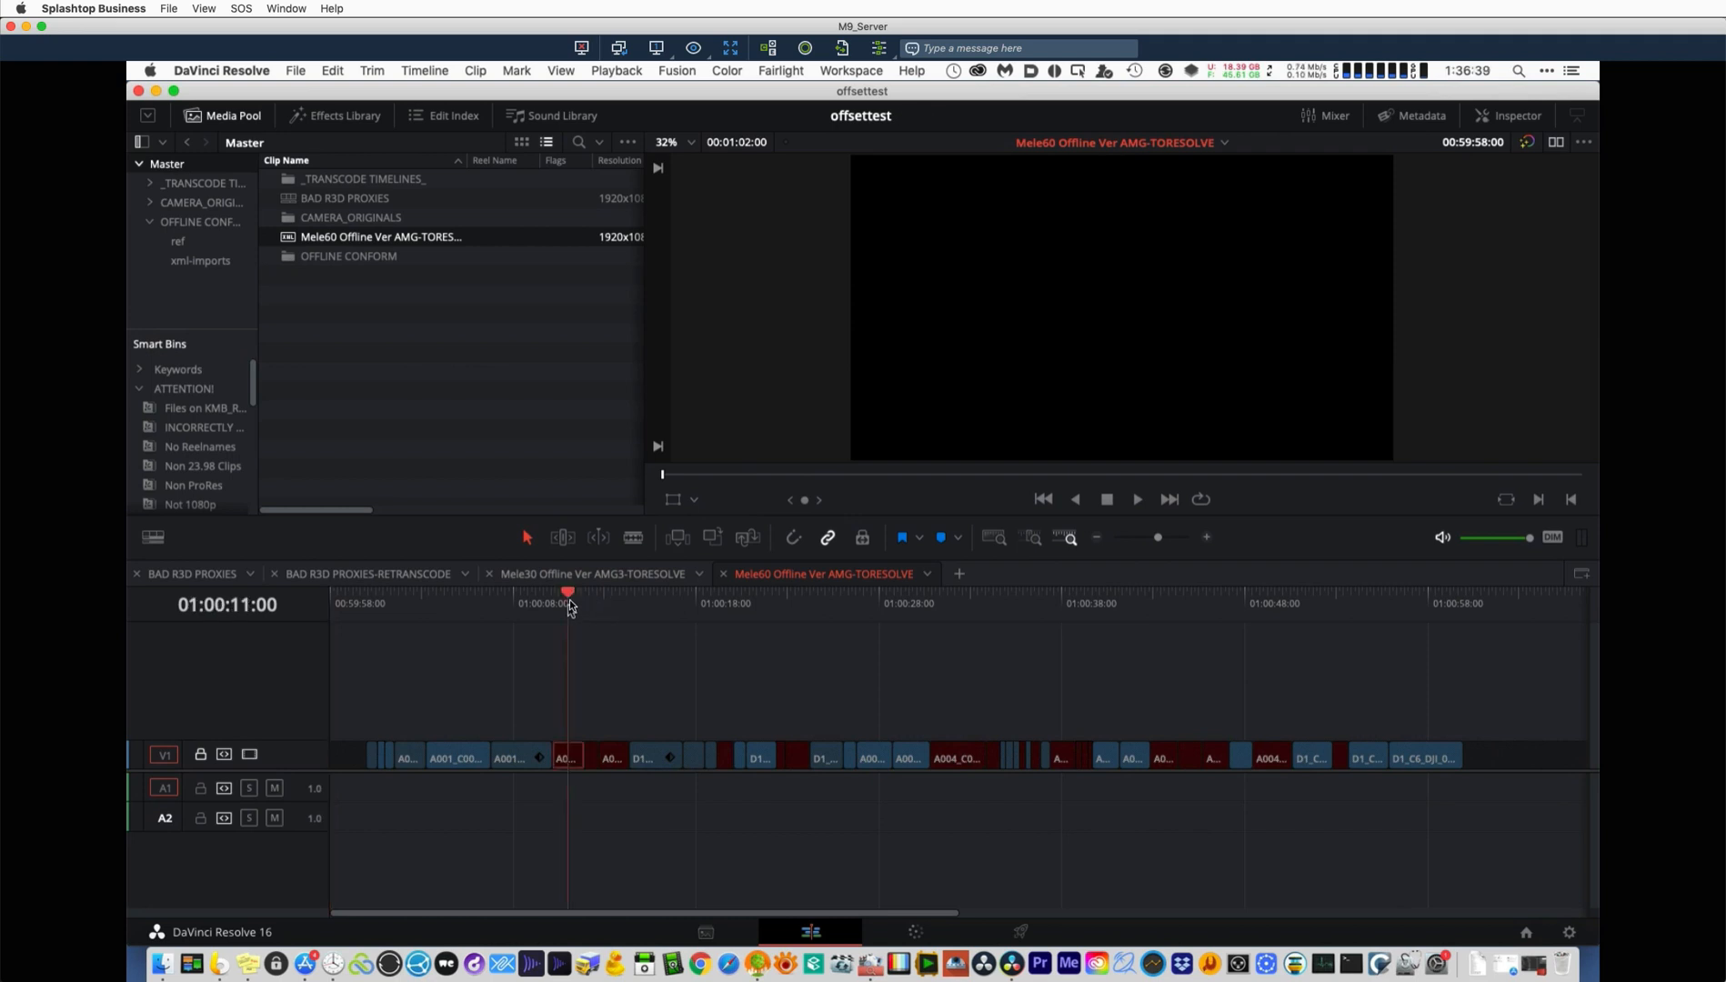
key(shift+z)
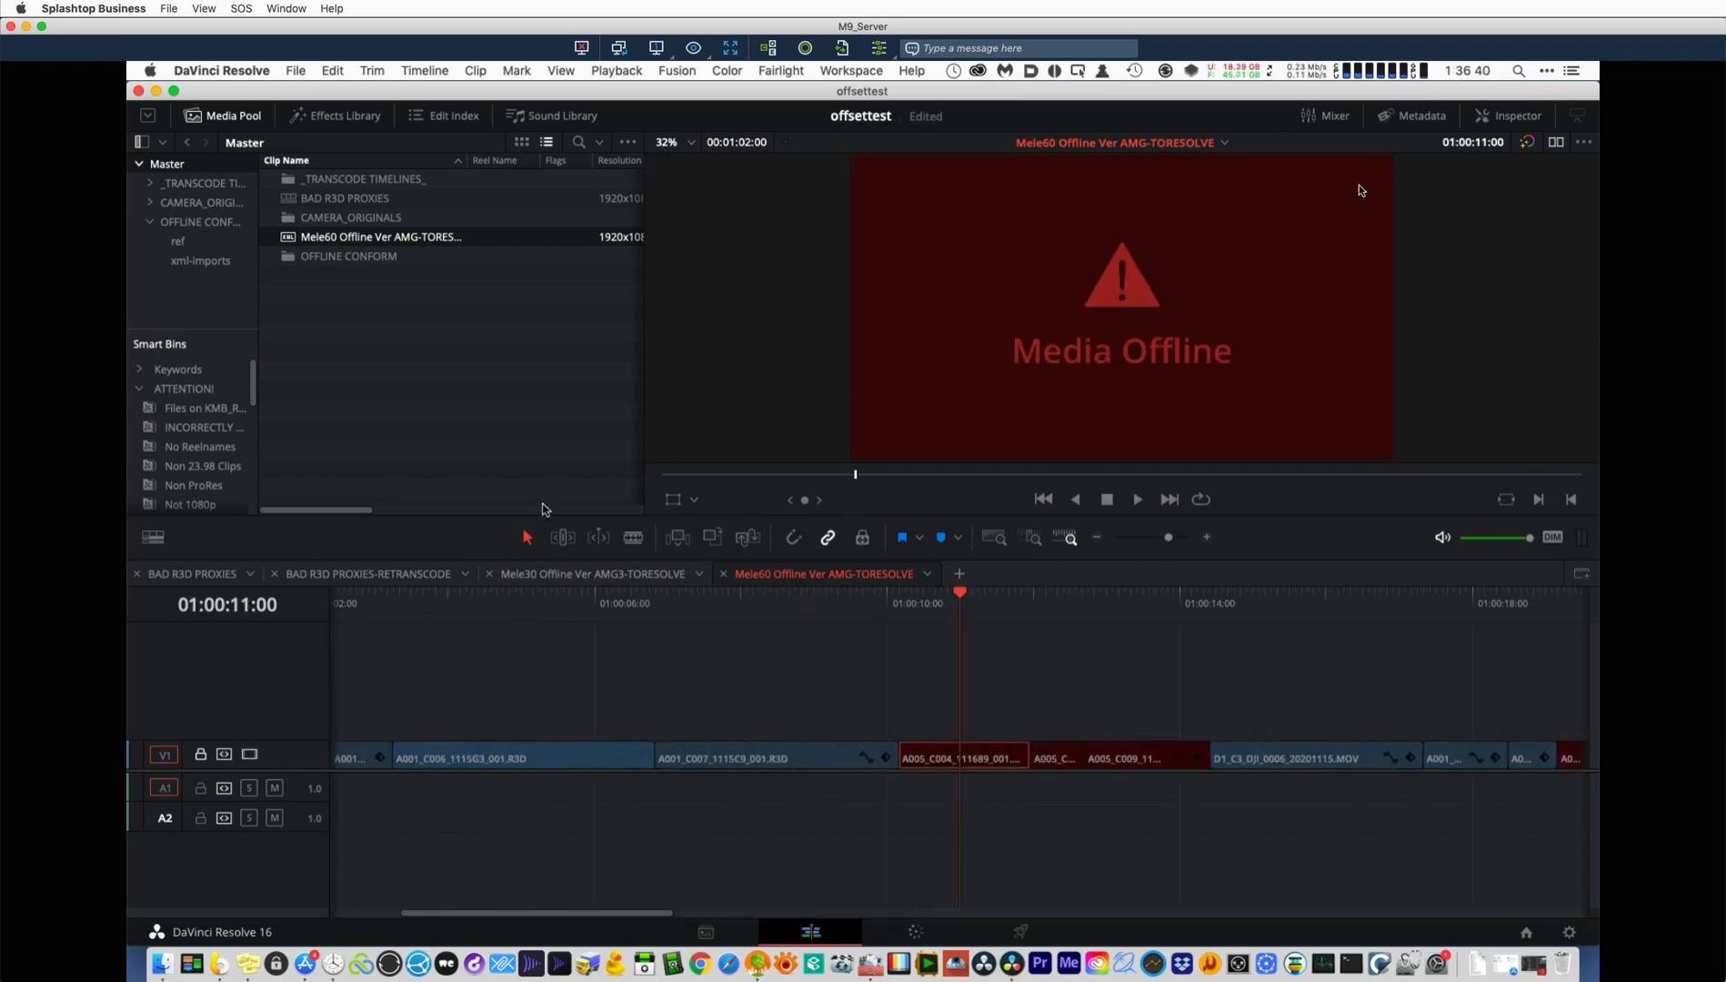
click(1583, 141)
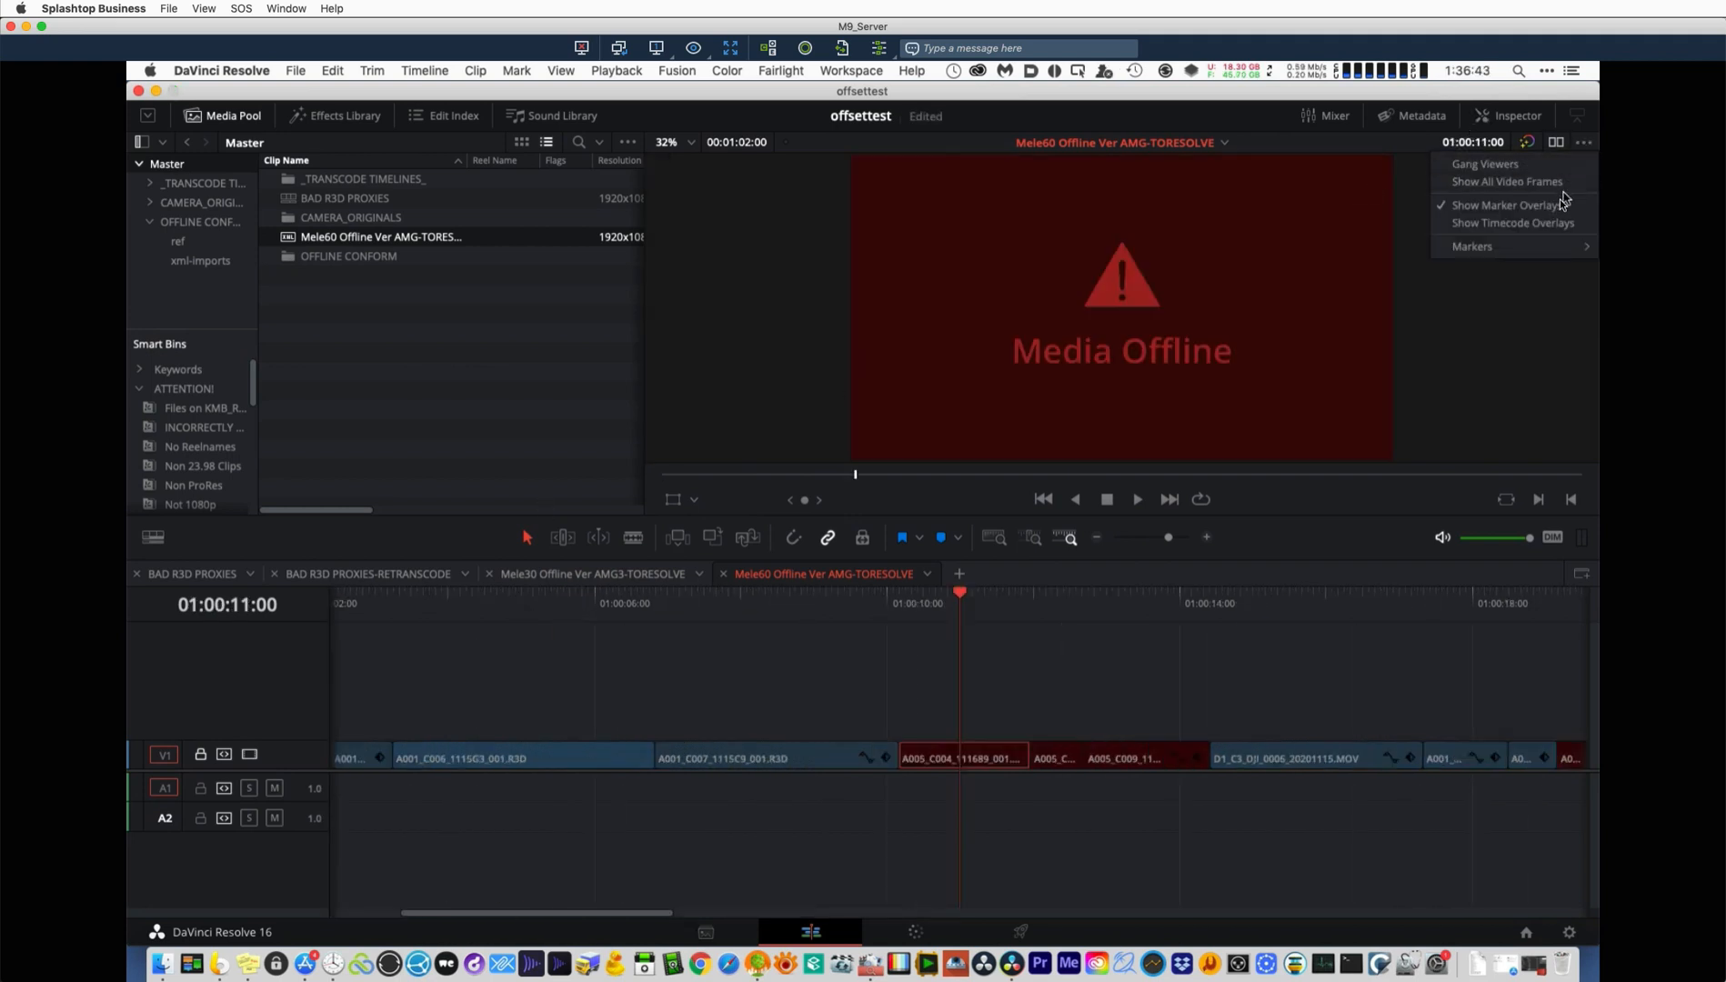
click(1555, 222)
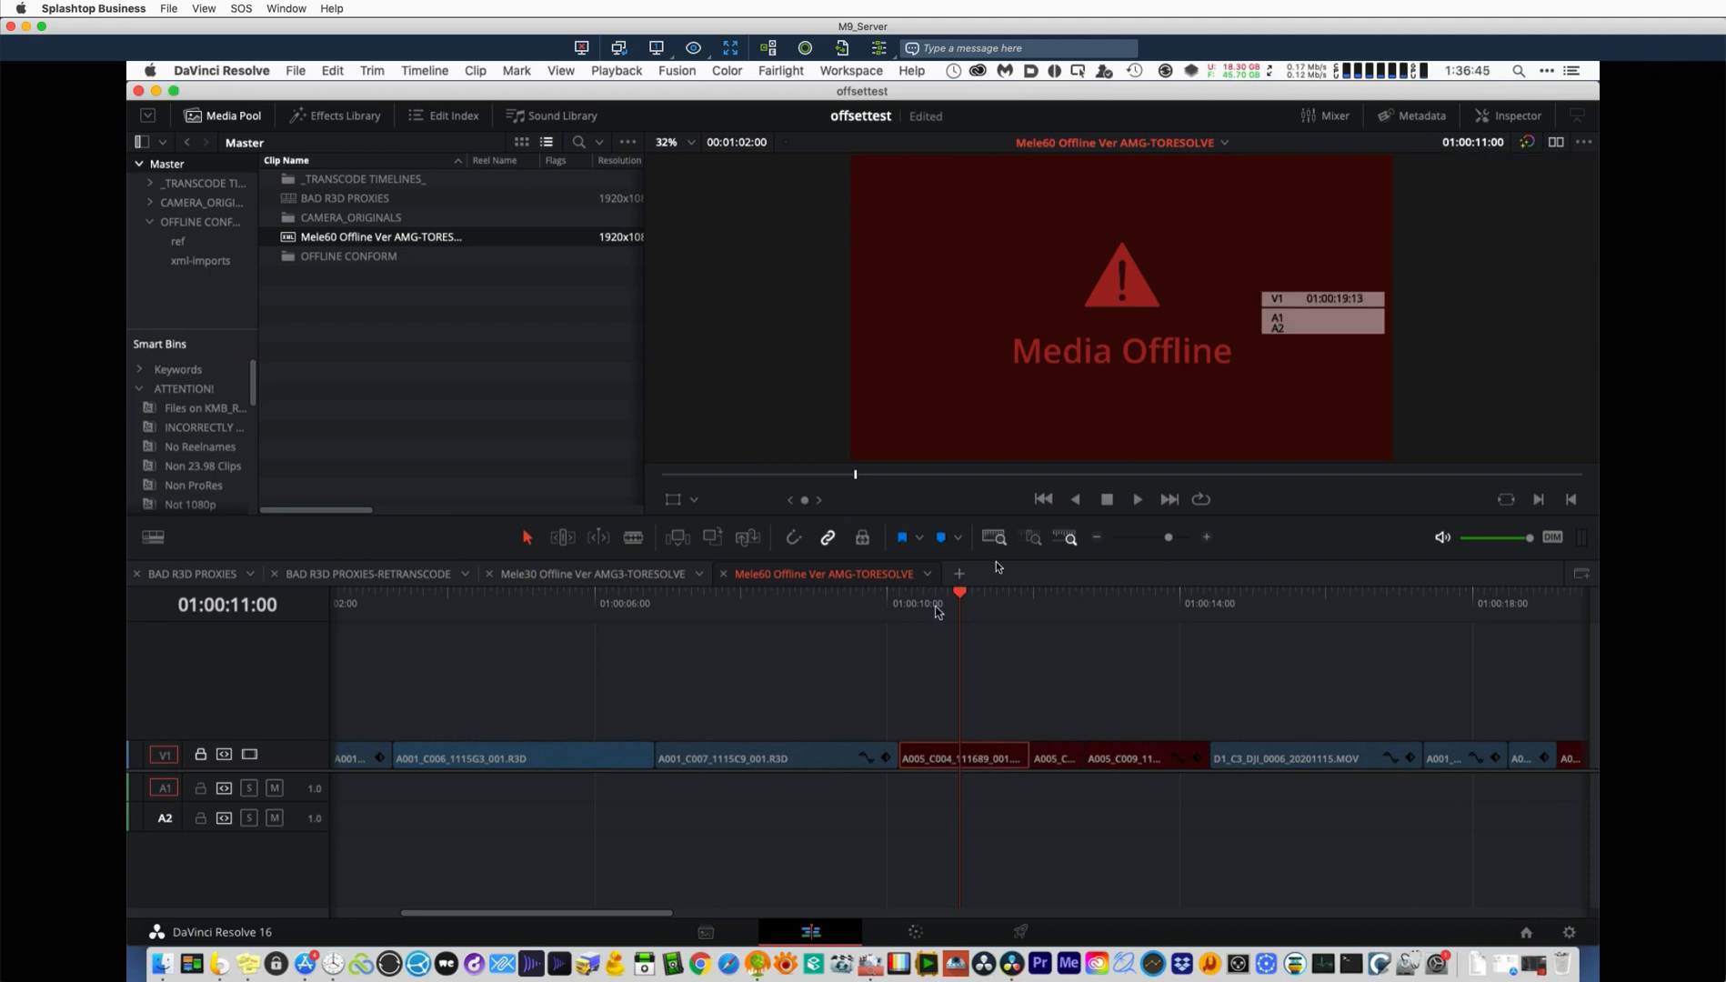
Move the playhead to the first frame of the offline clip A005_C004_111689_001.mov at 01:00:10:04.
click(1002, 595)
click(949, 596)
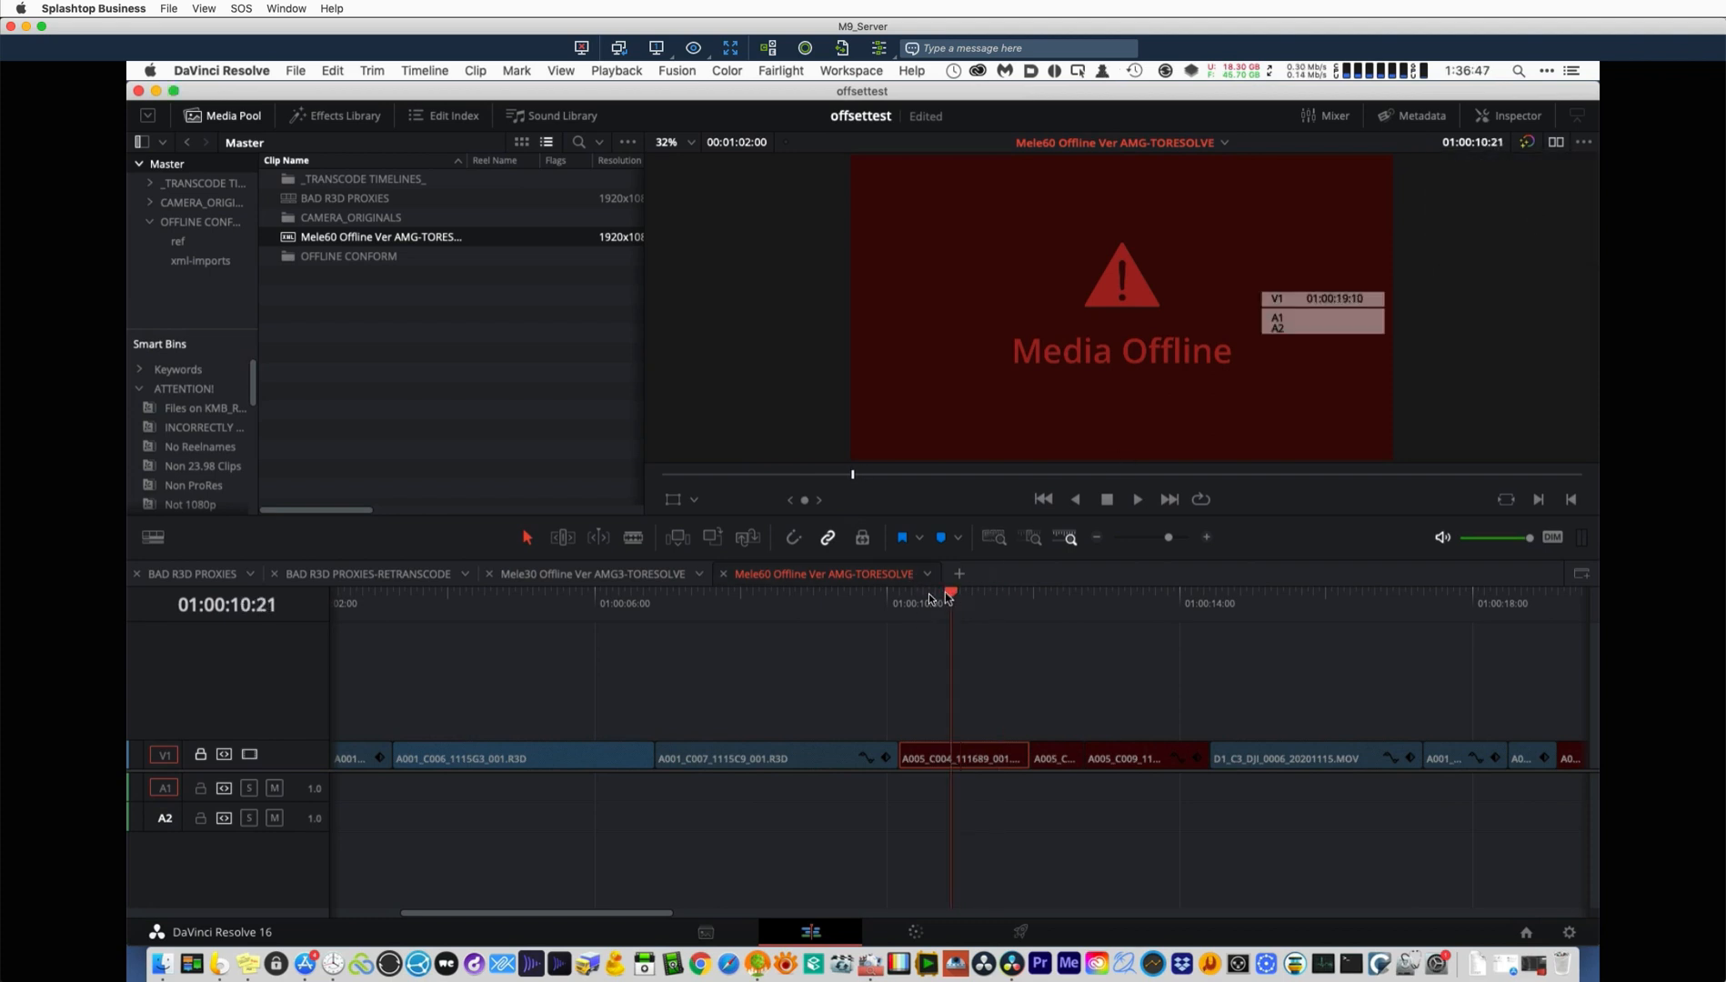
click(920, 595)
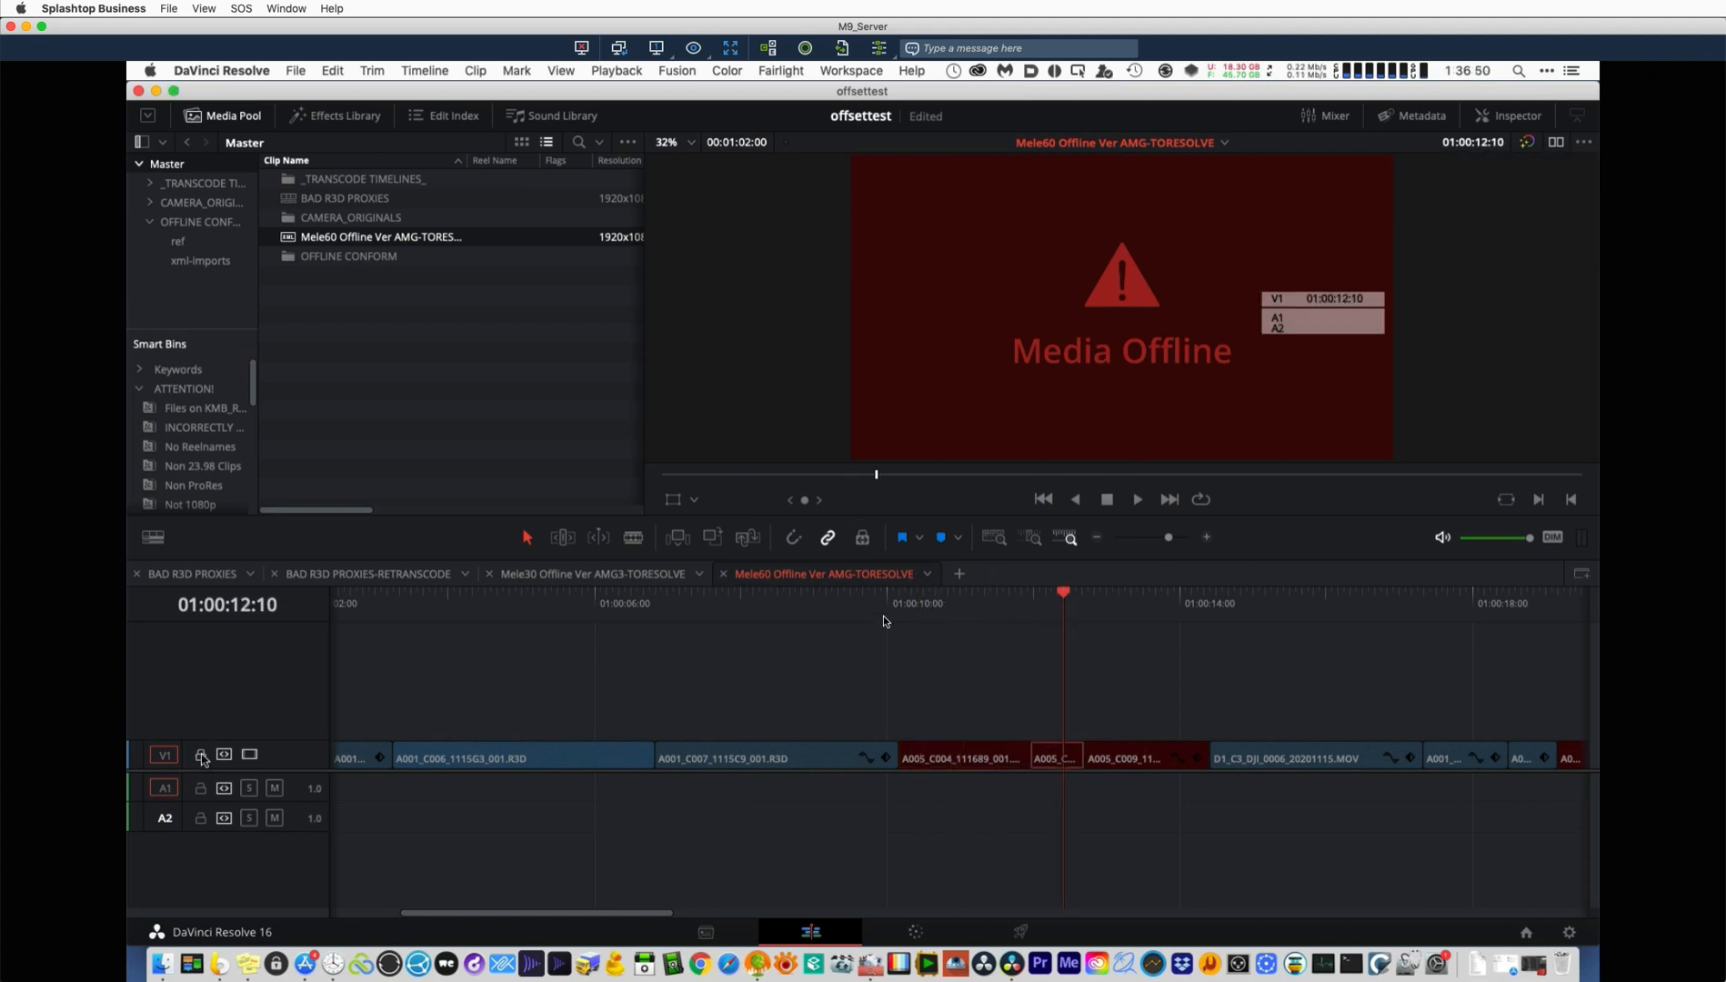
click(916, 597)
key(super+equal)
key(super+equal)
key(super+minus)
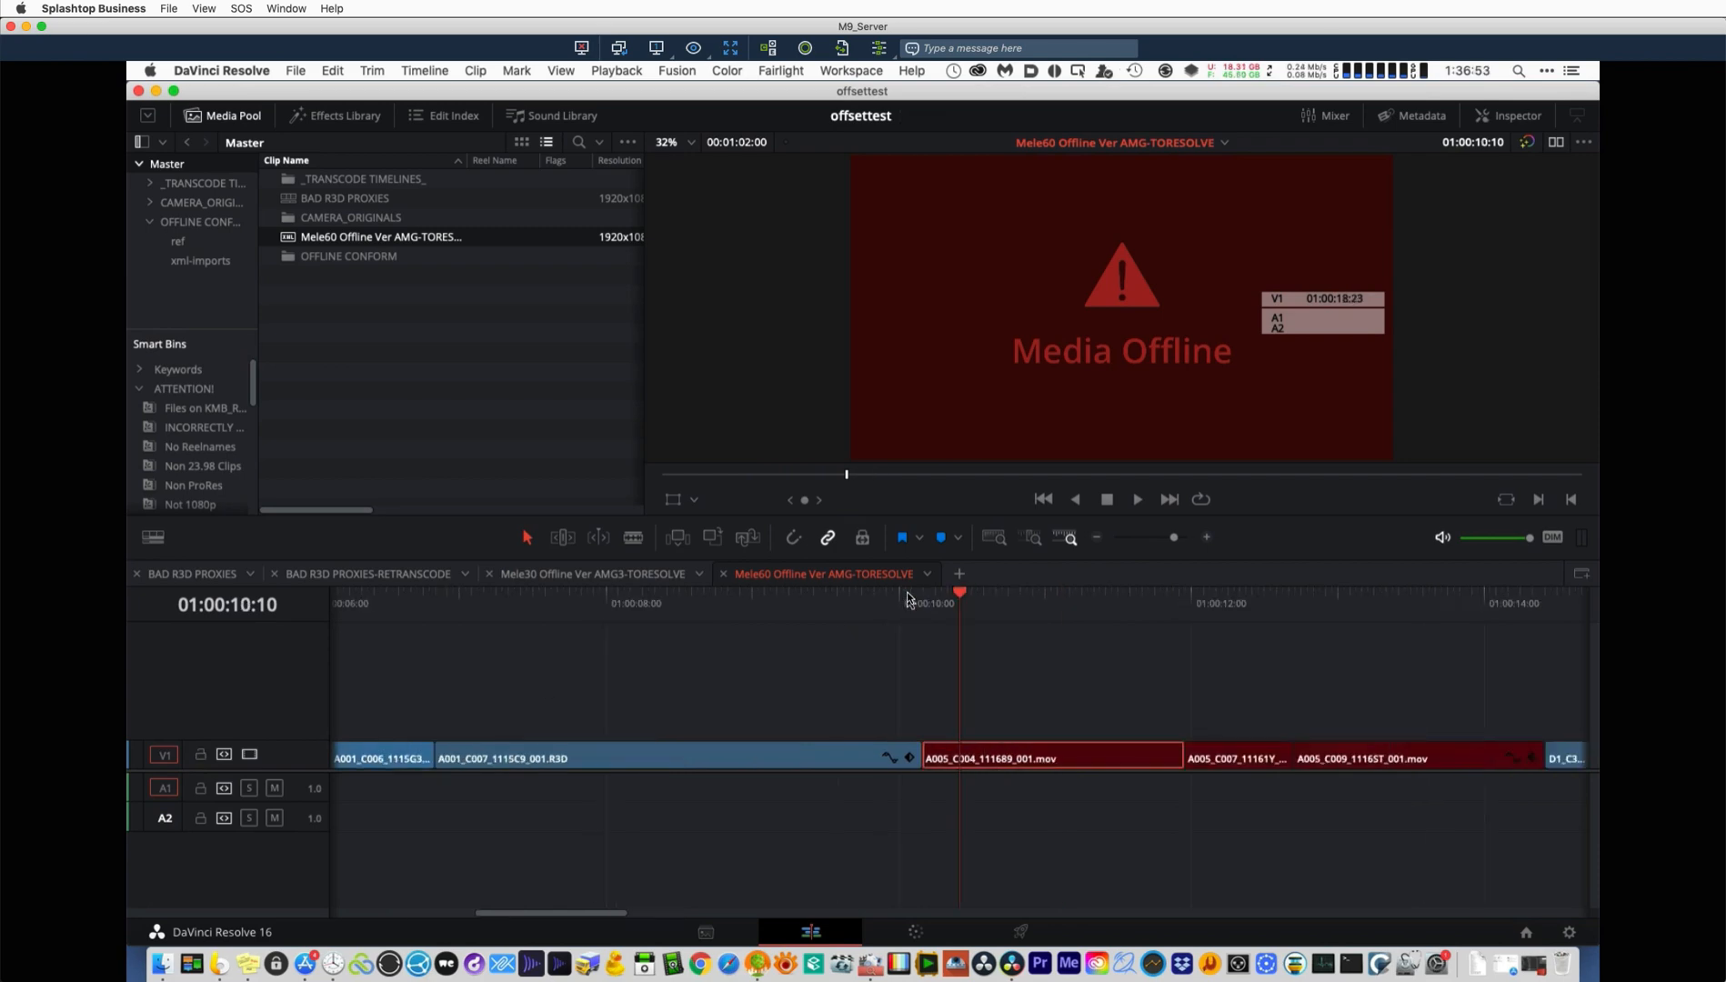
key(super+equal)
key(super+minus)
click(929, 596)
click(935, 598)
key(Left)
key(Left)
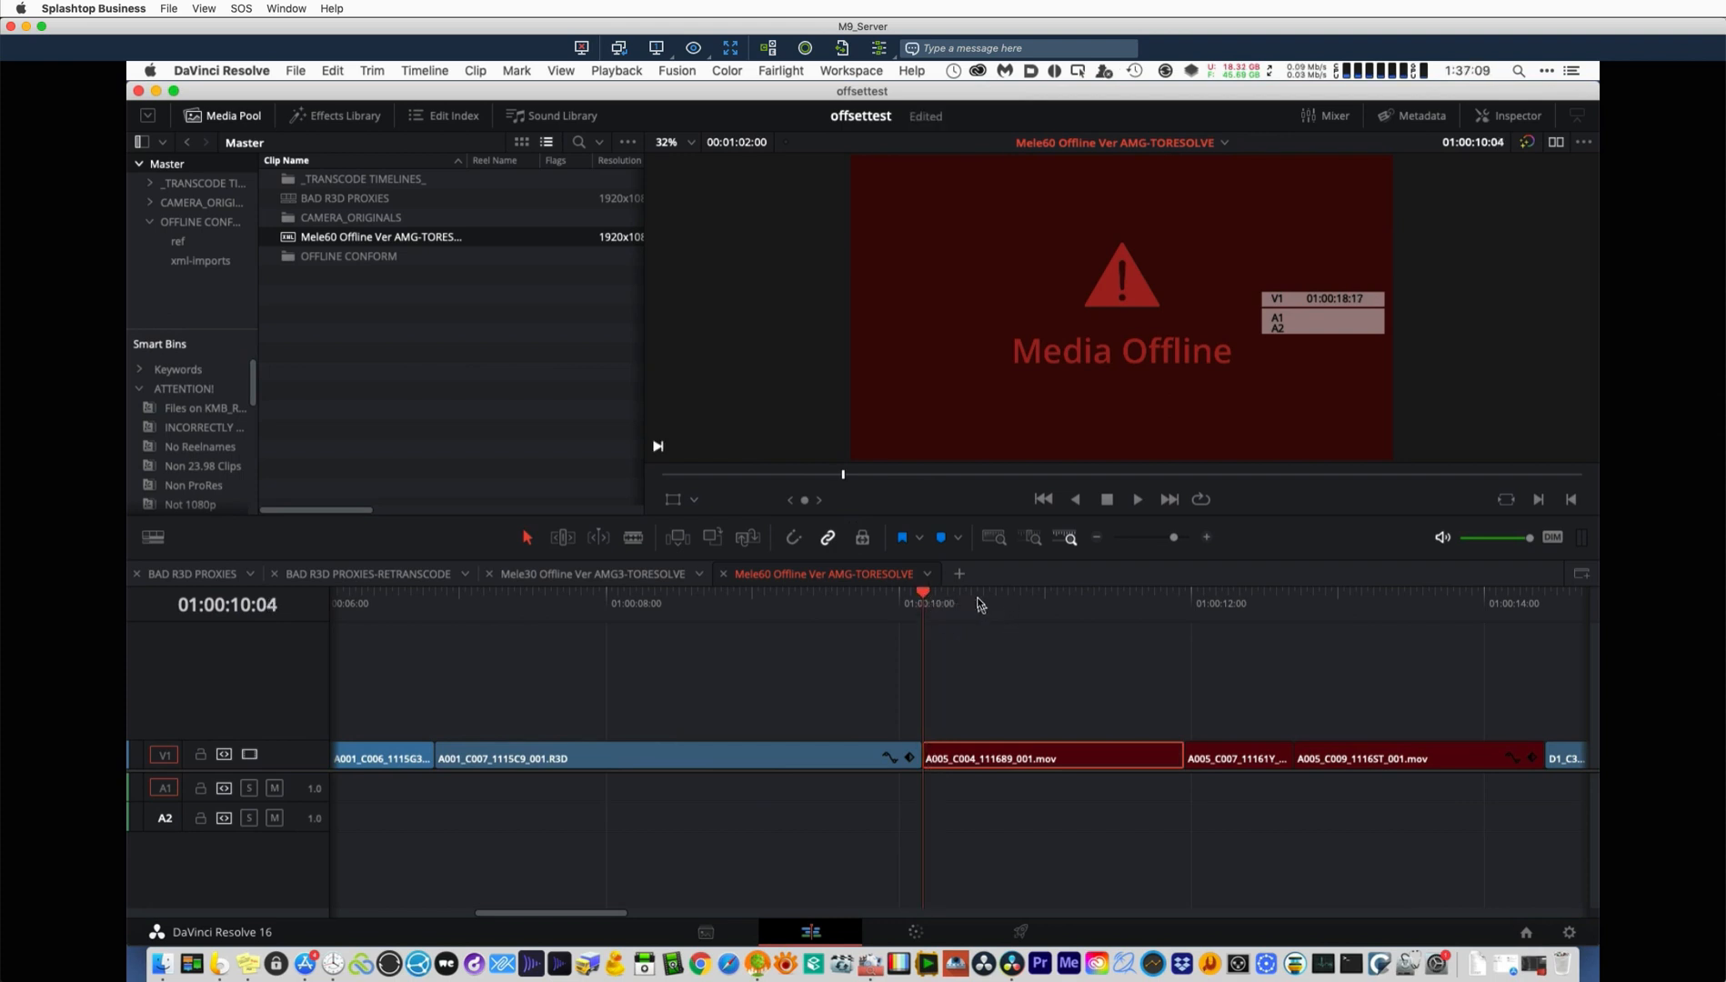
Check the V1 source timecode inside the offline A005_C004_111689_001.mov clip and around the cut at its start.
click(978, 602)
click(1069, 616)
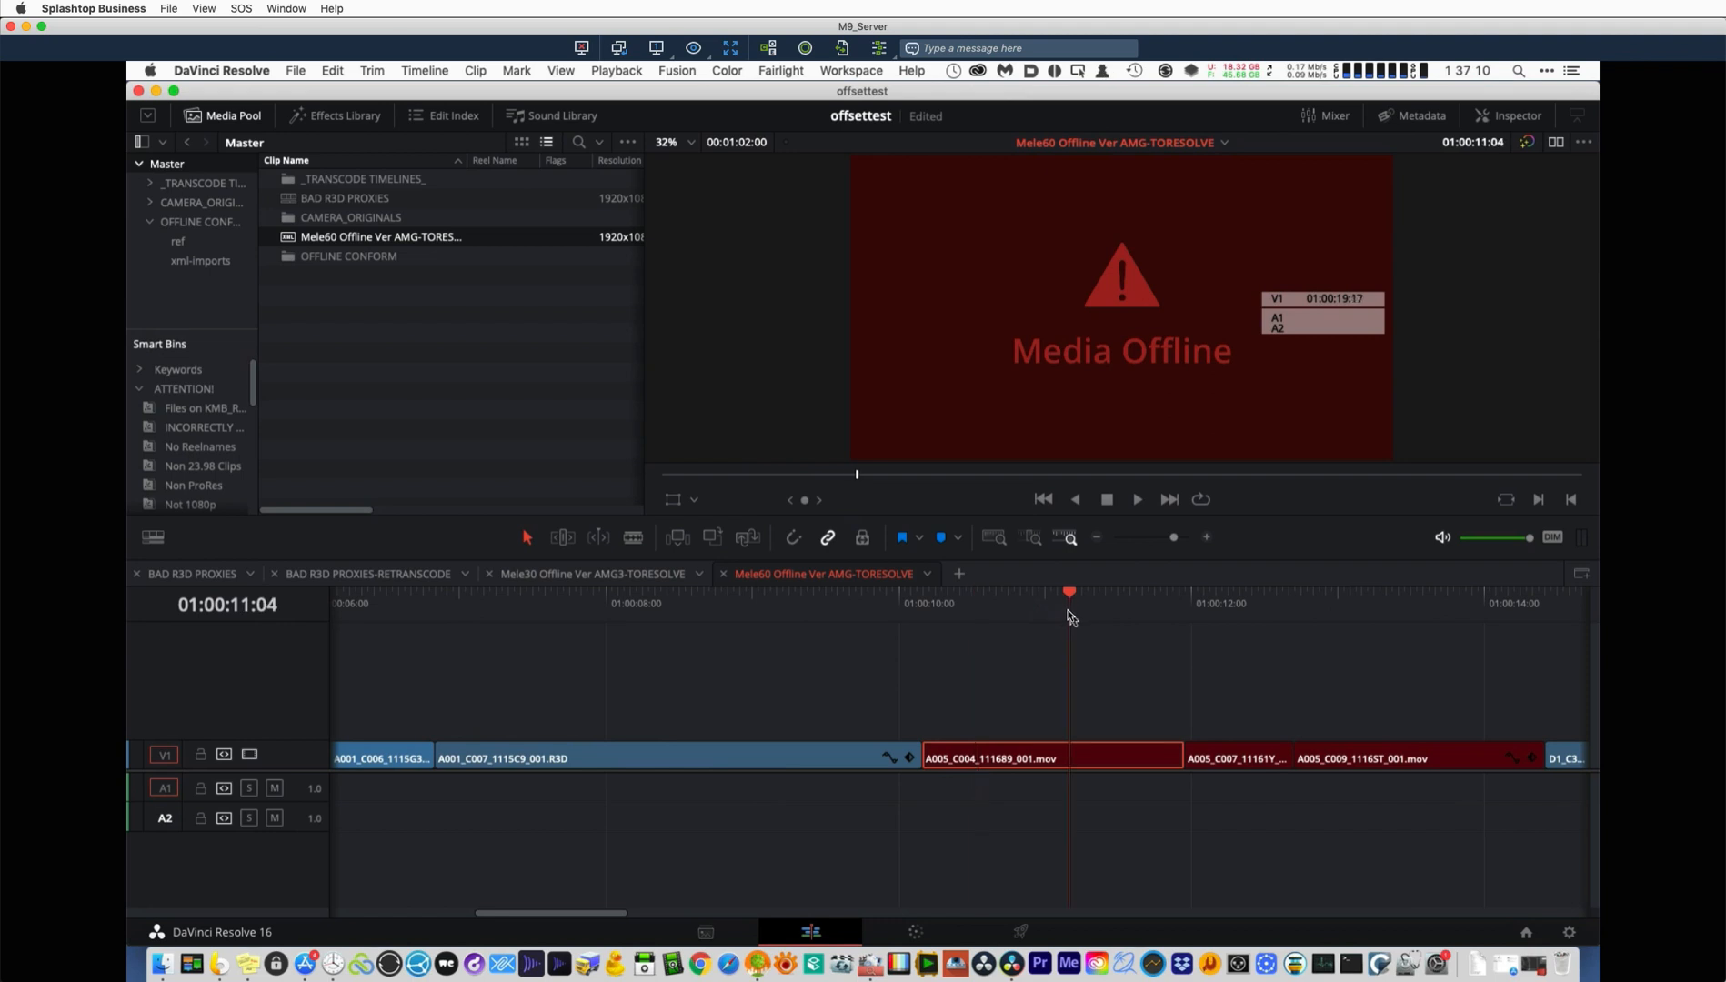
click(920, 600)
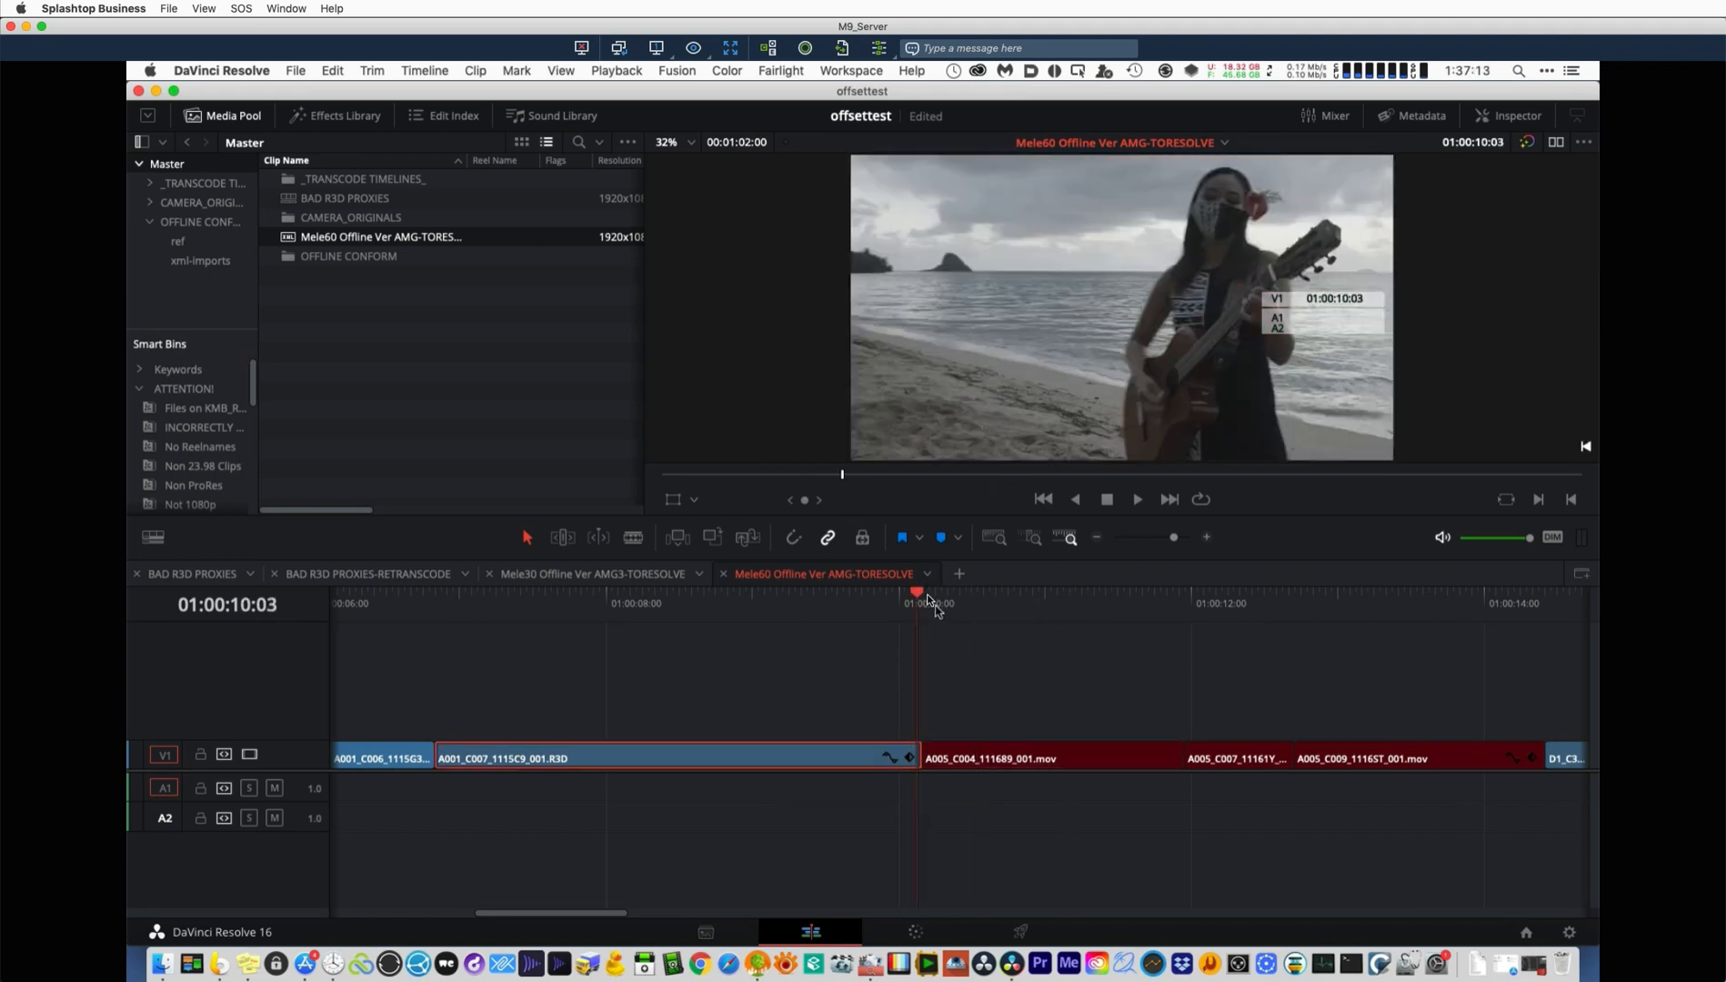
click(929, 603)
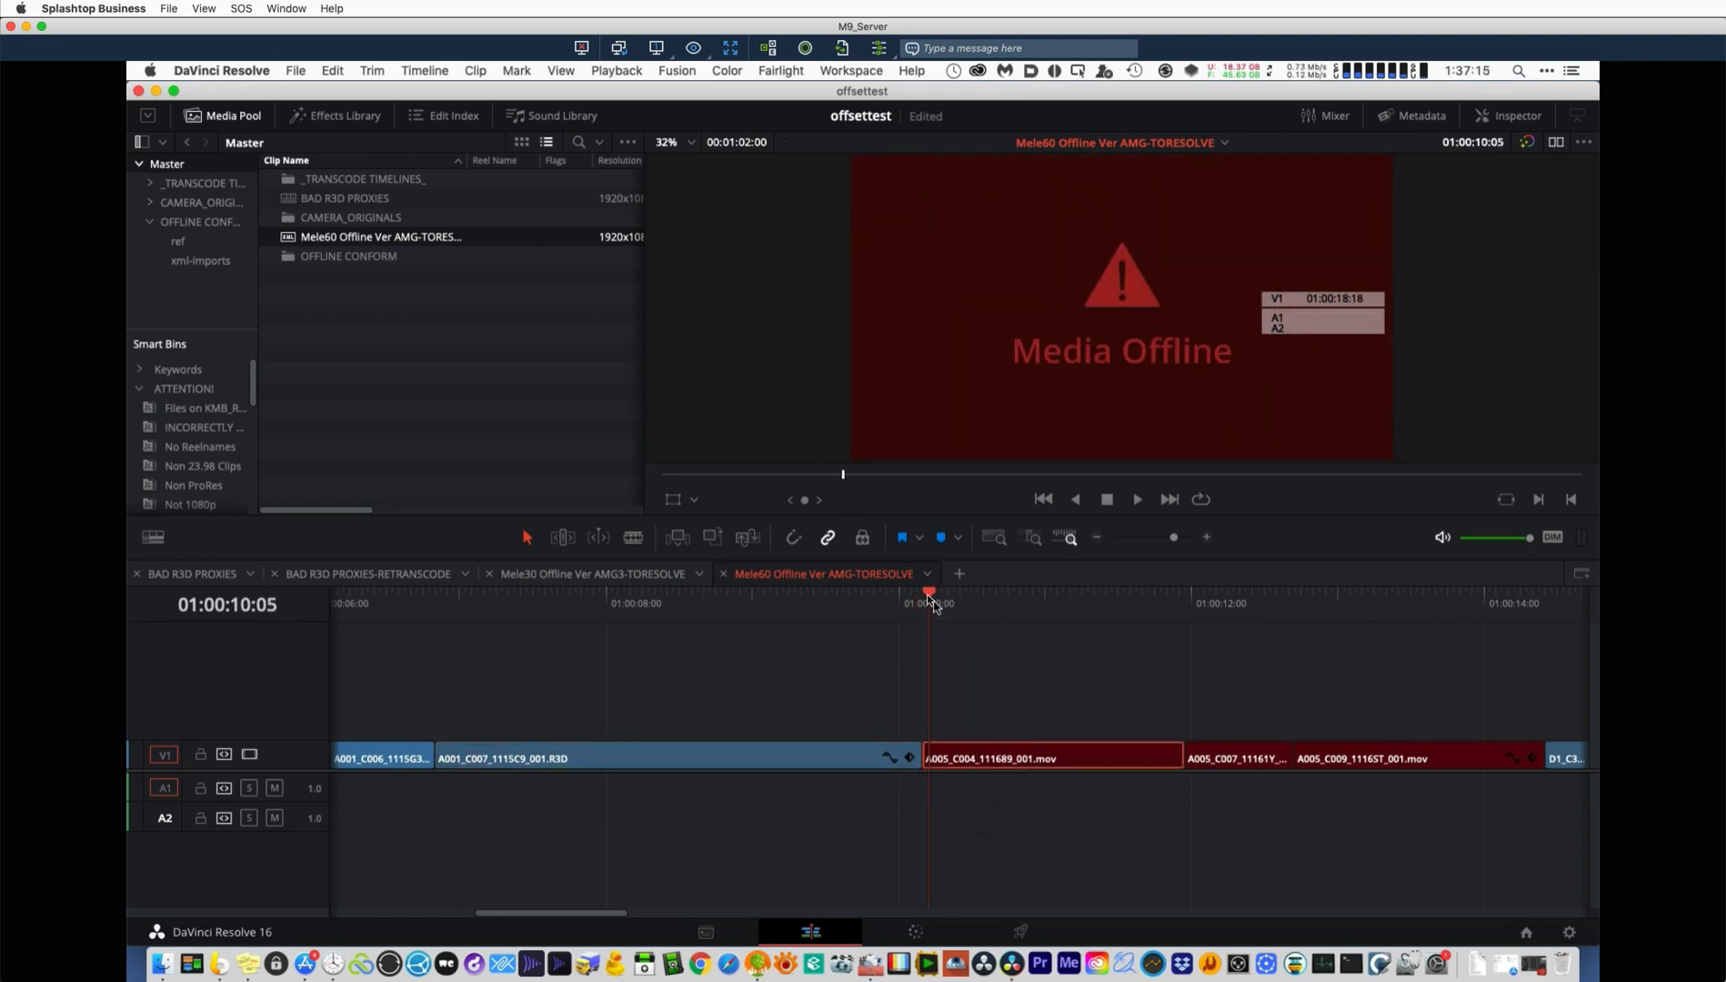
drag(928, 598, 922, 595)
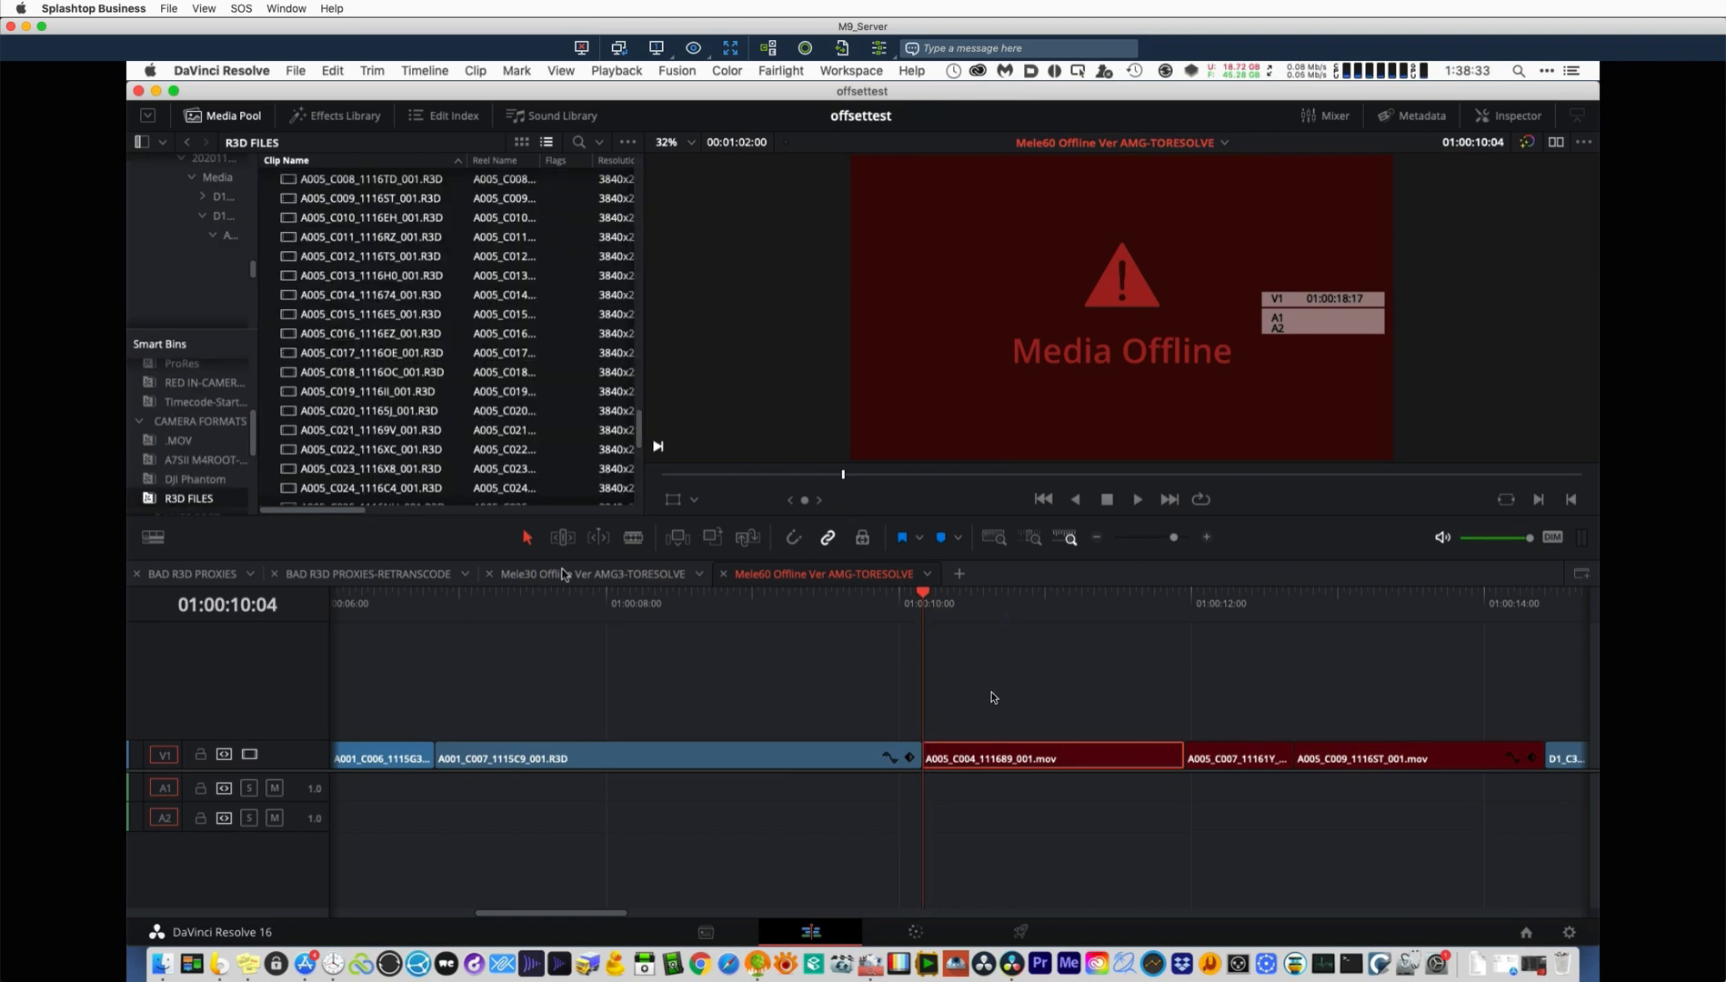
Locate the source of the offline A005_C004_111689_001.mov timeline clip in the media pool.
click(993, 700)
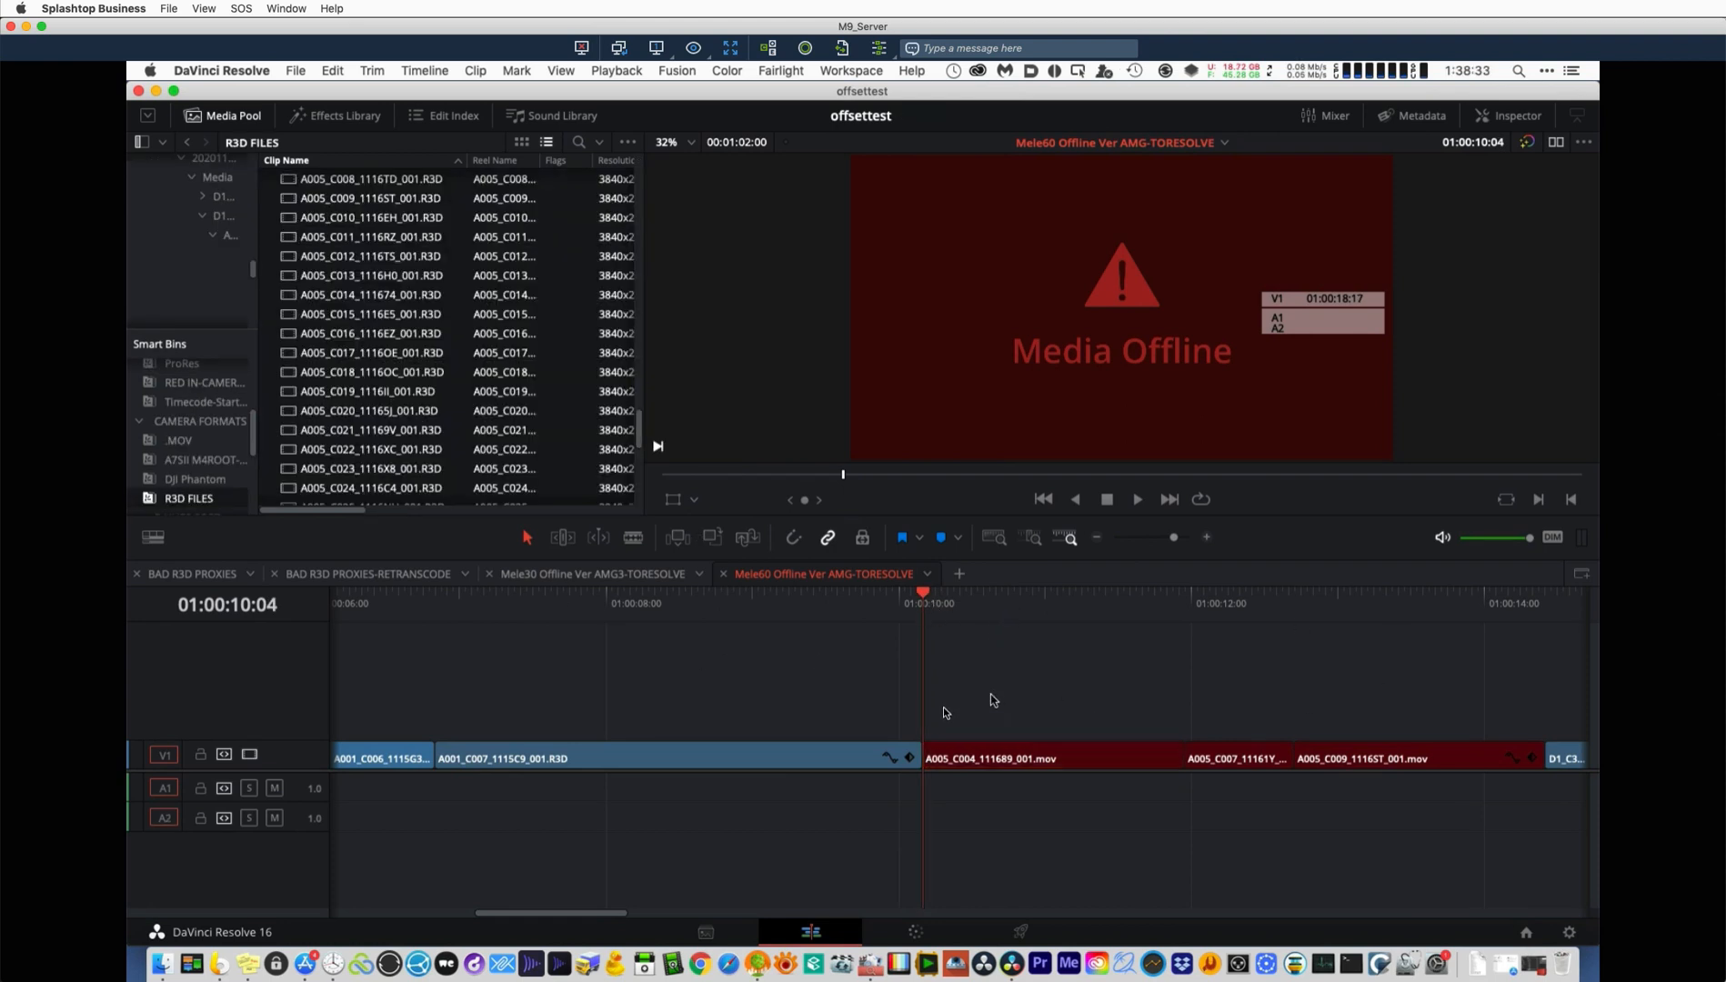
right_click(980, 763)
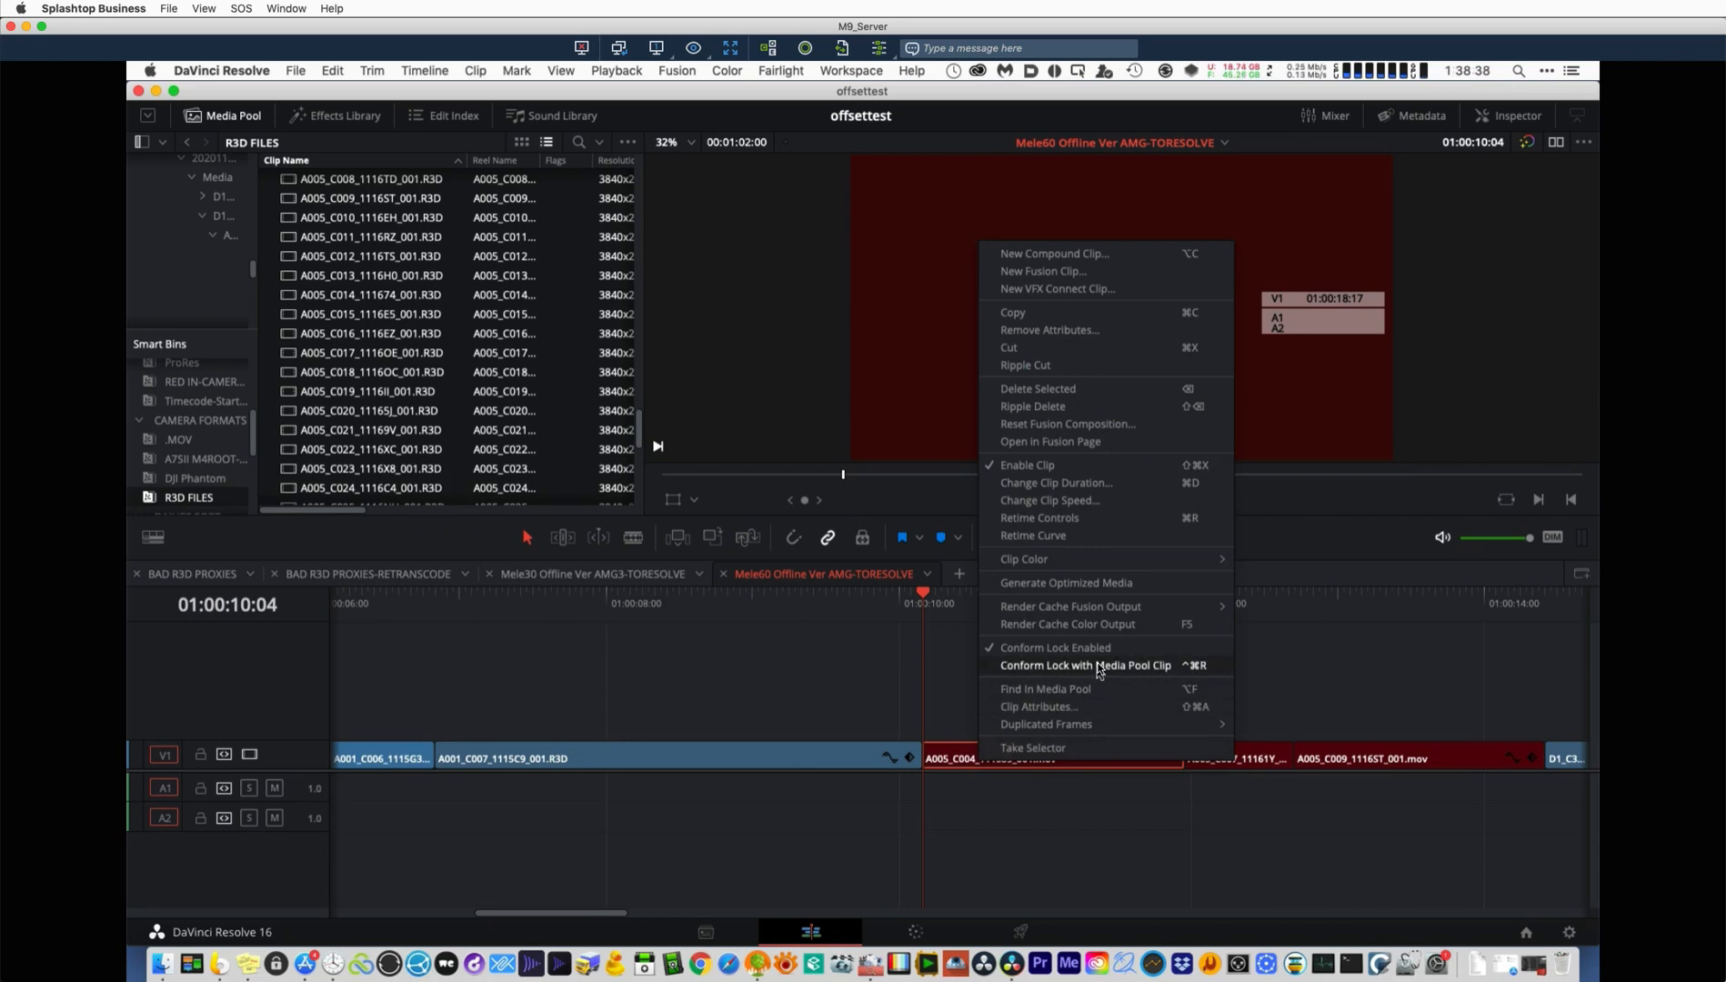
click(1073, 691)
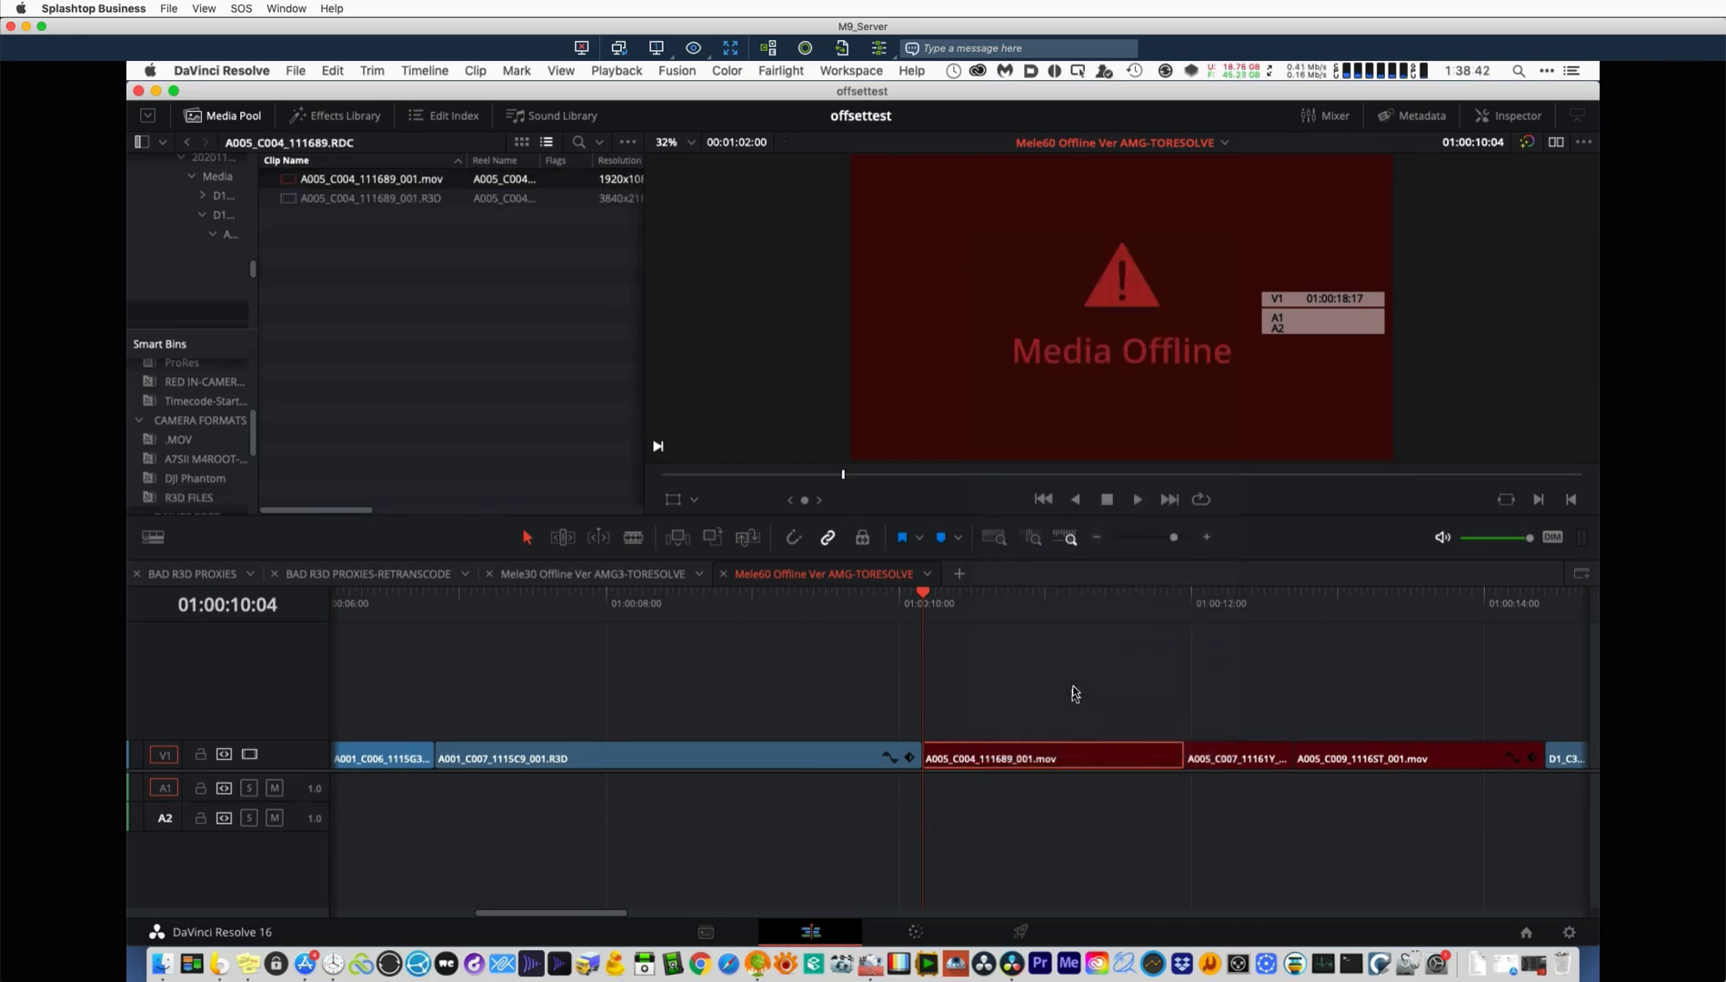
Select A005_C004_111689_001.R3D and compare its start and end timecodes and duration with those of the matching .mov proxy.
click(377, 199)
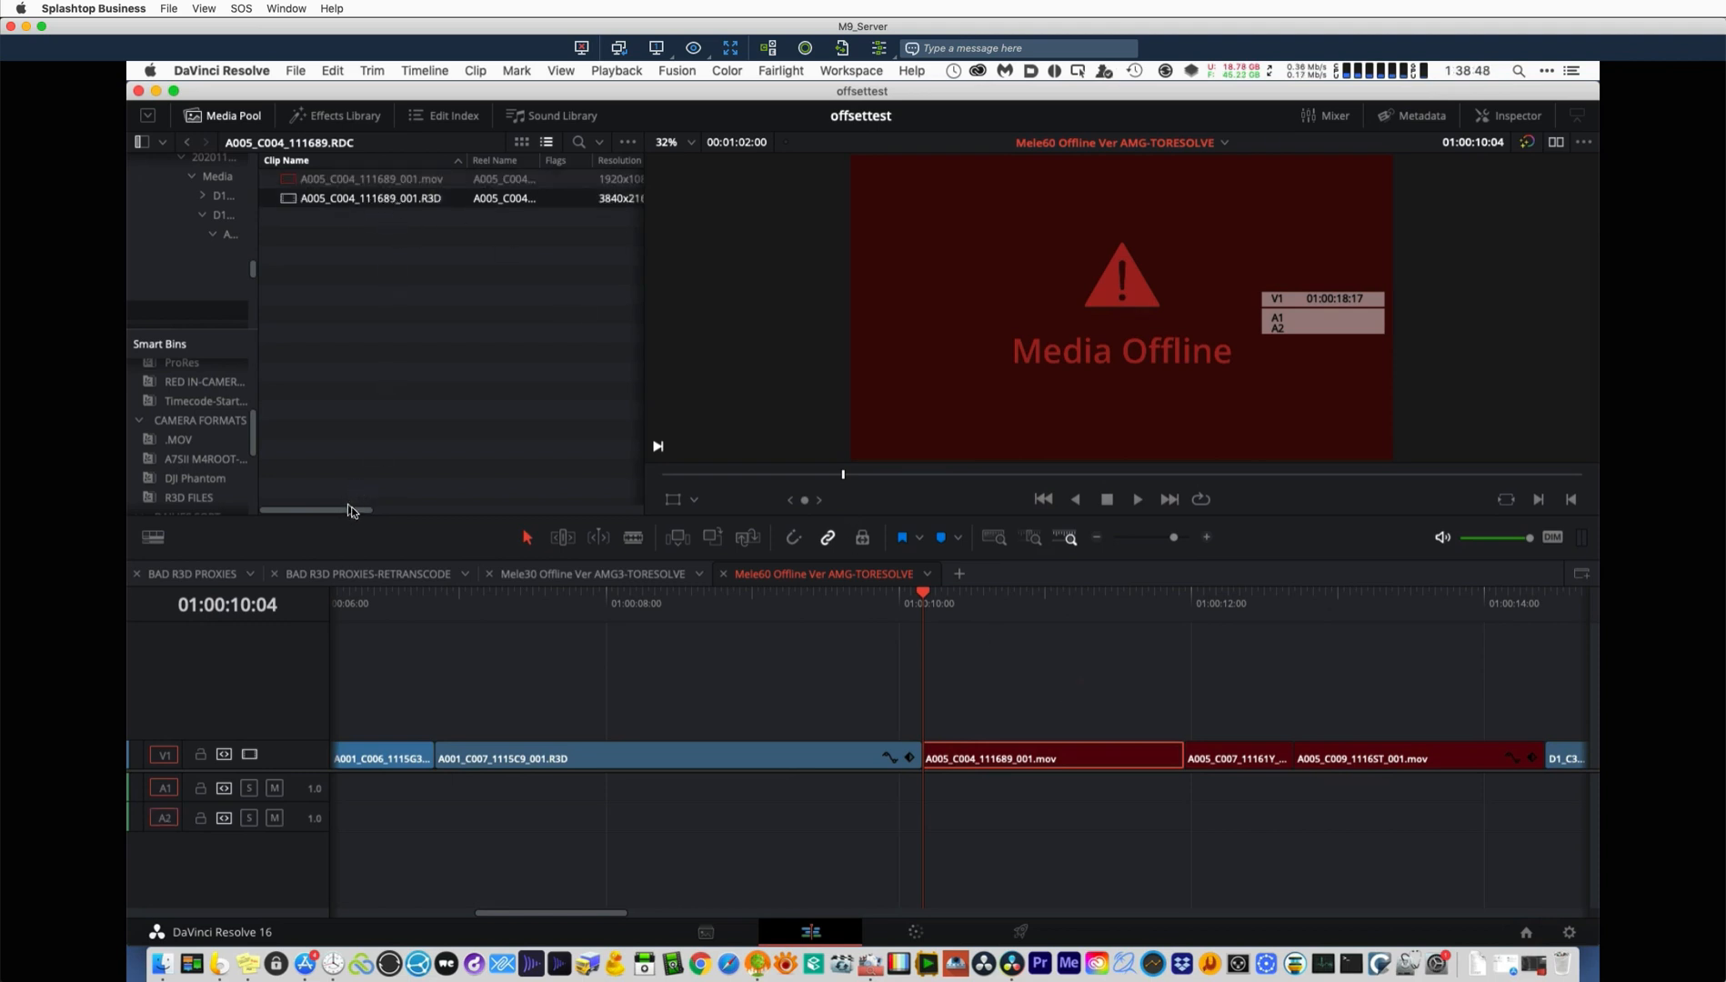
drag(368, 510, 519, 524)
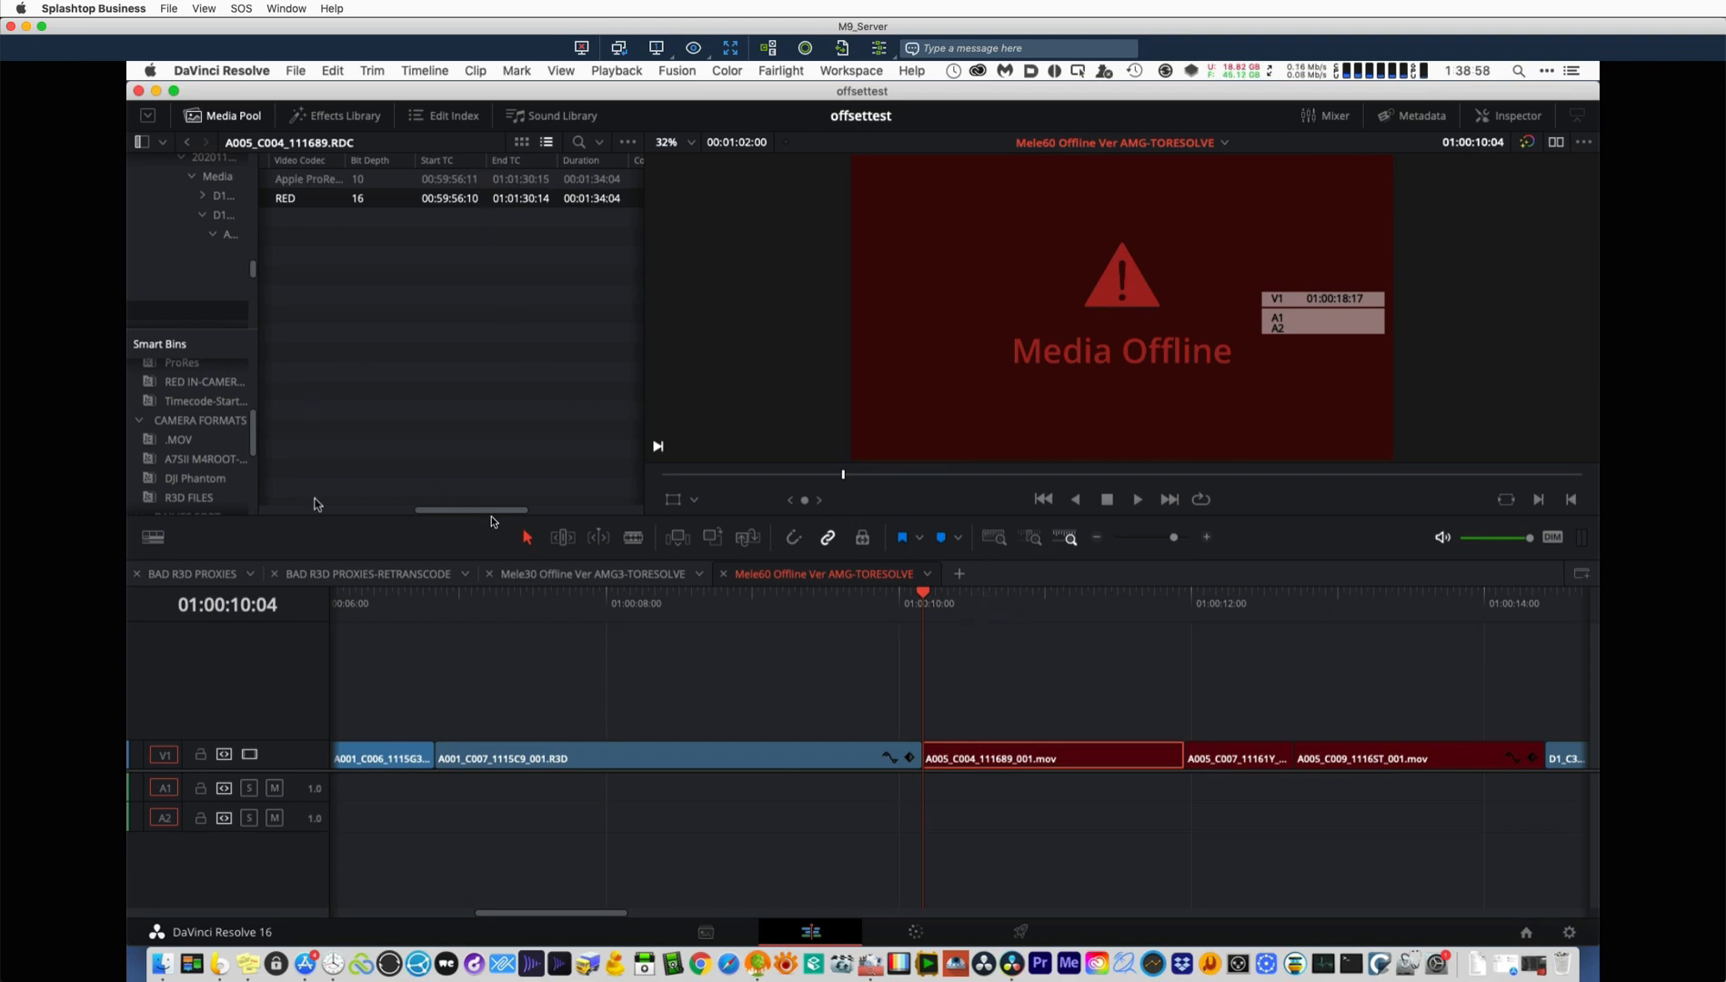
drag(479, 511, 301, 508)
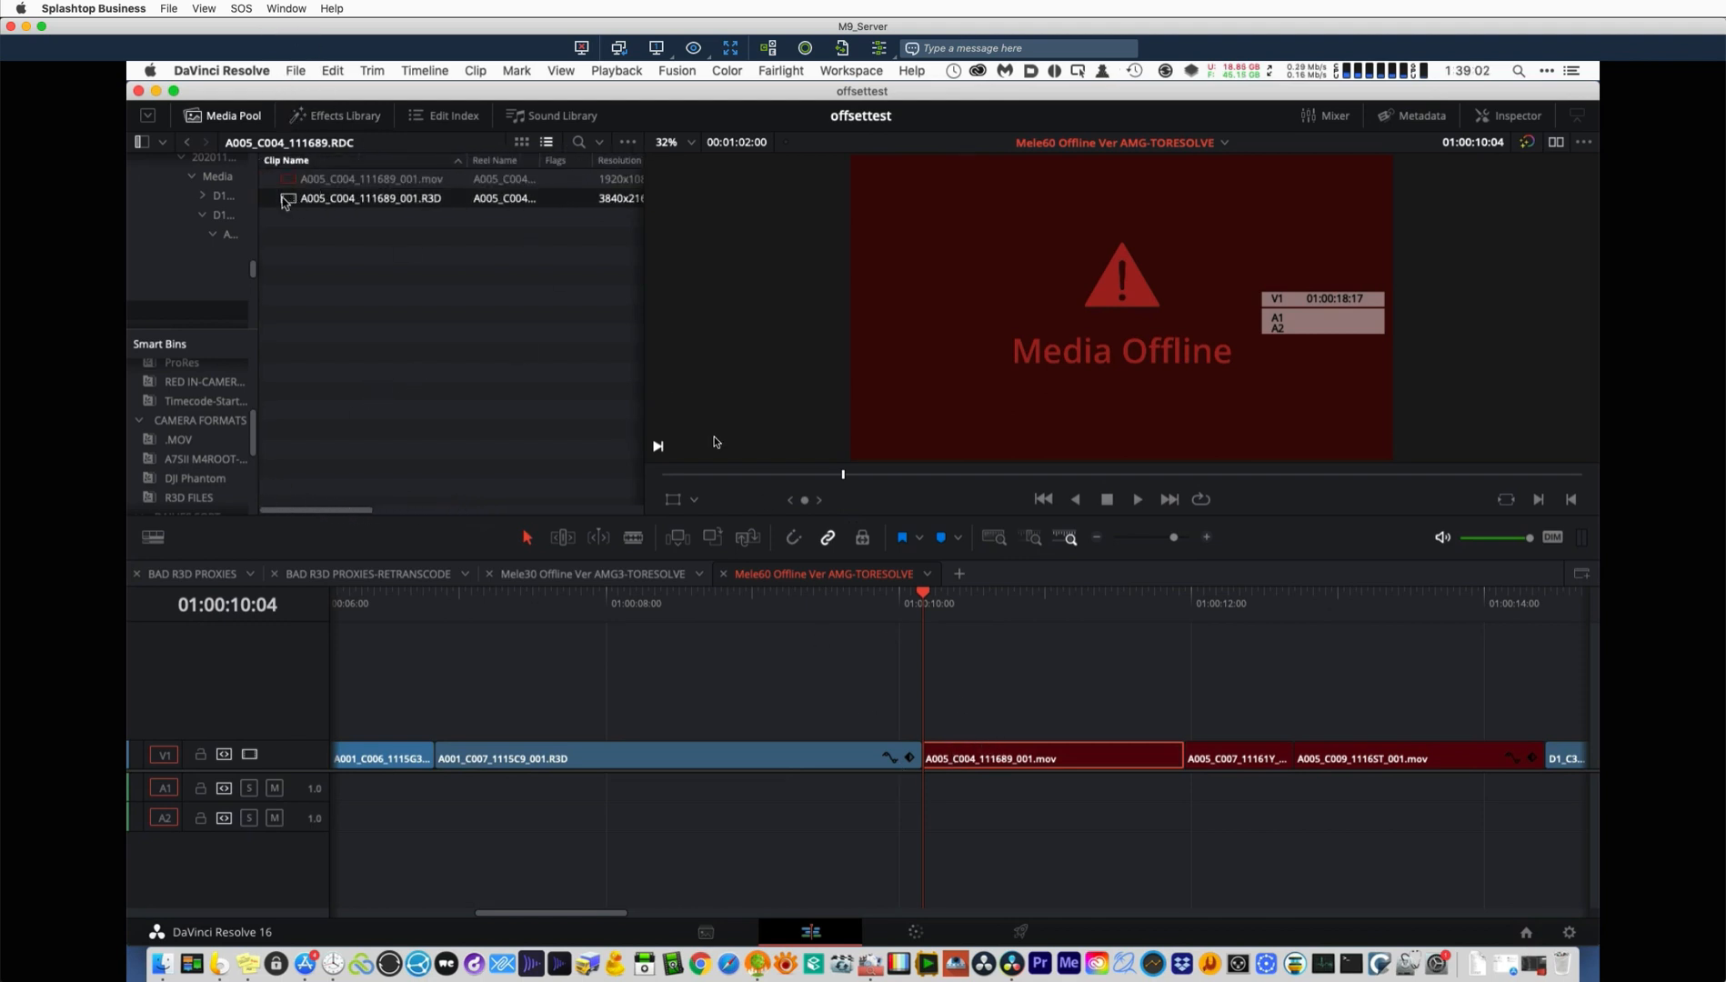
Conform lock the offline A005_C004_111689_001.mov timeline clip with the selected R3D media pool clip and check the picture at 01:00:10:17.
right_click(991, 758)
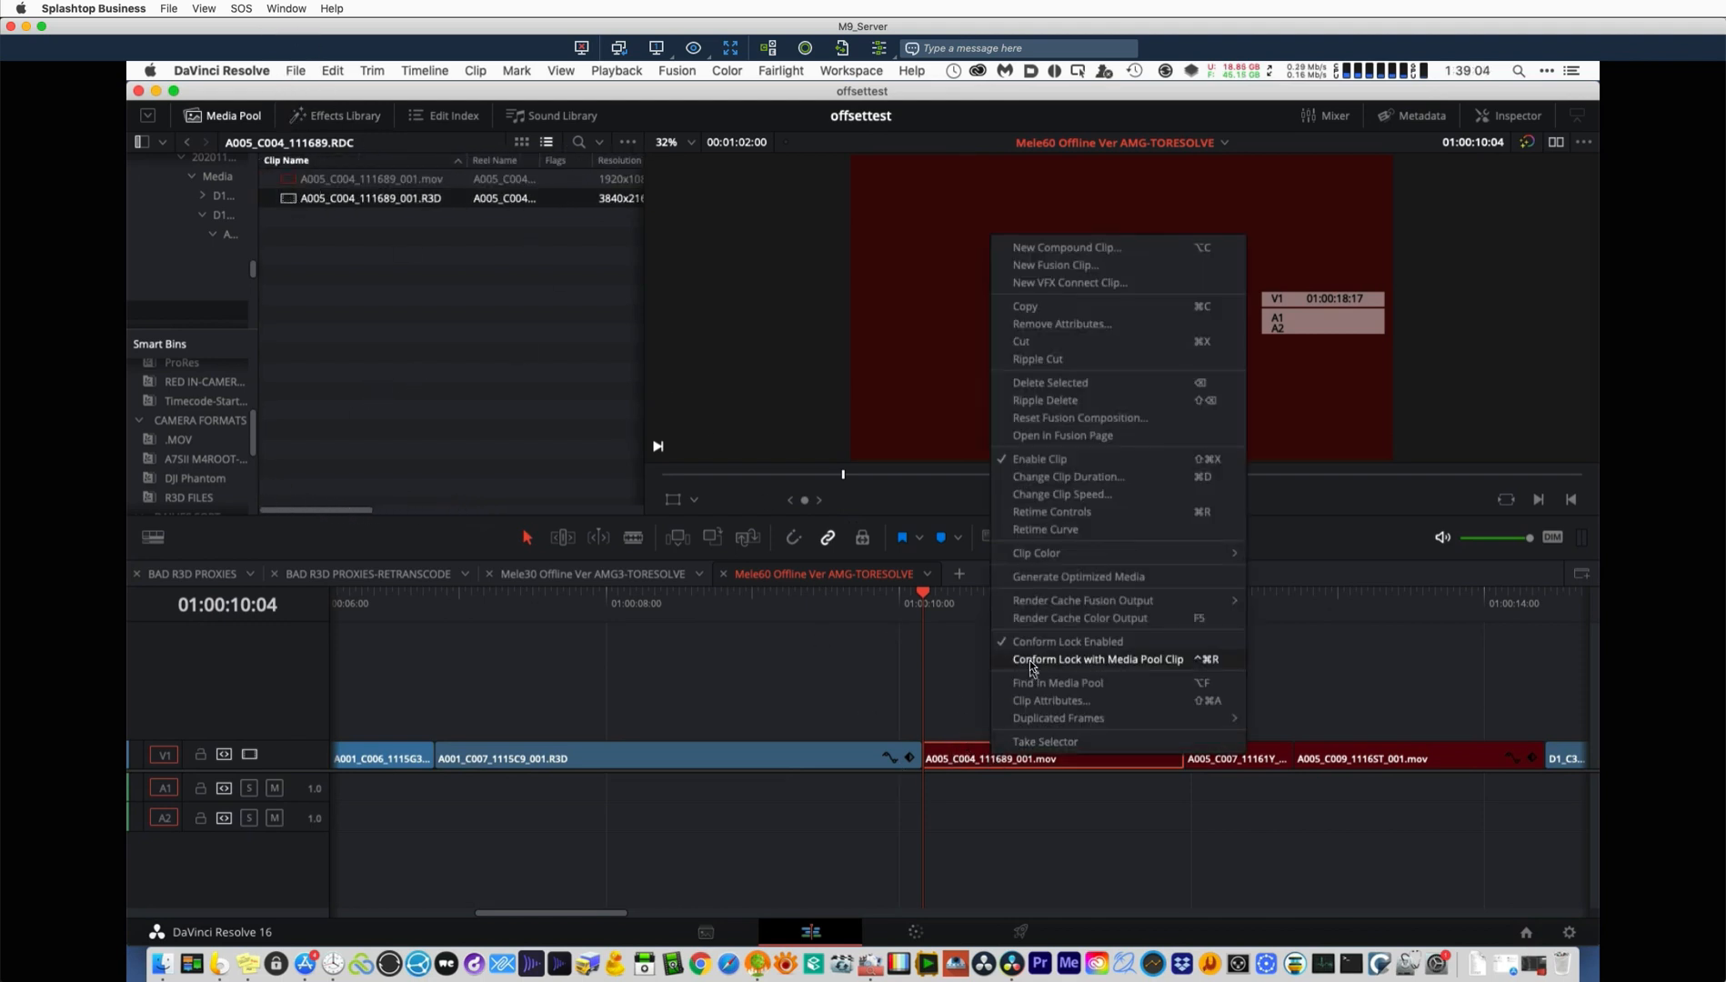
click(1141, 659)
click(1001, 602)
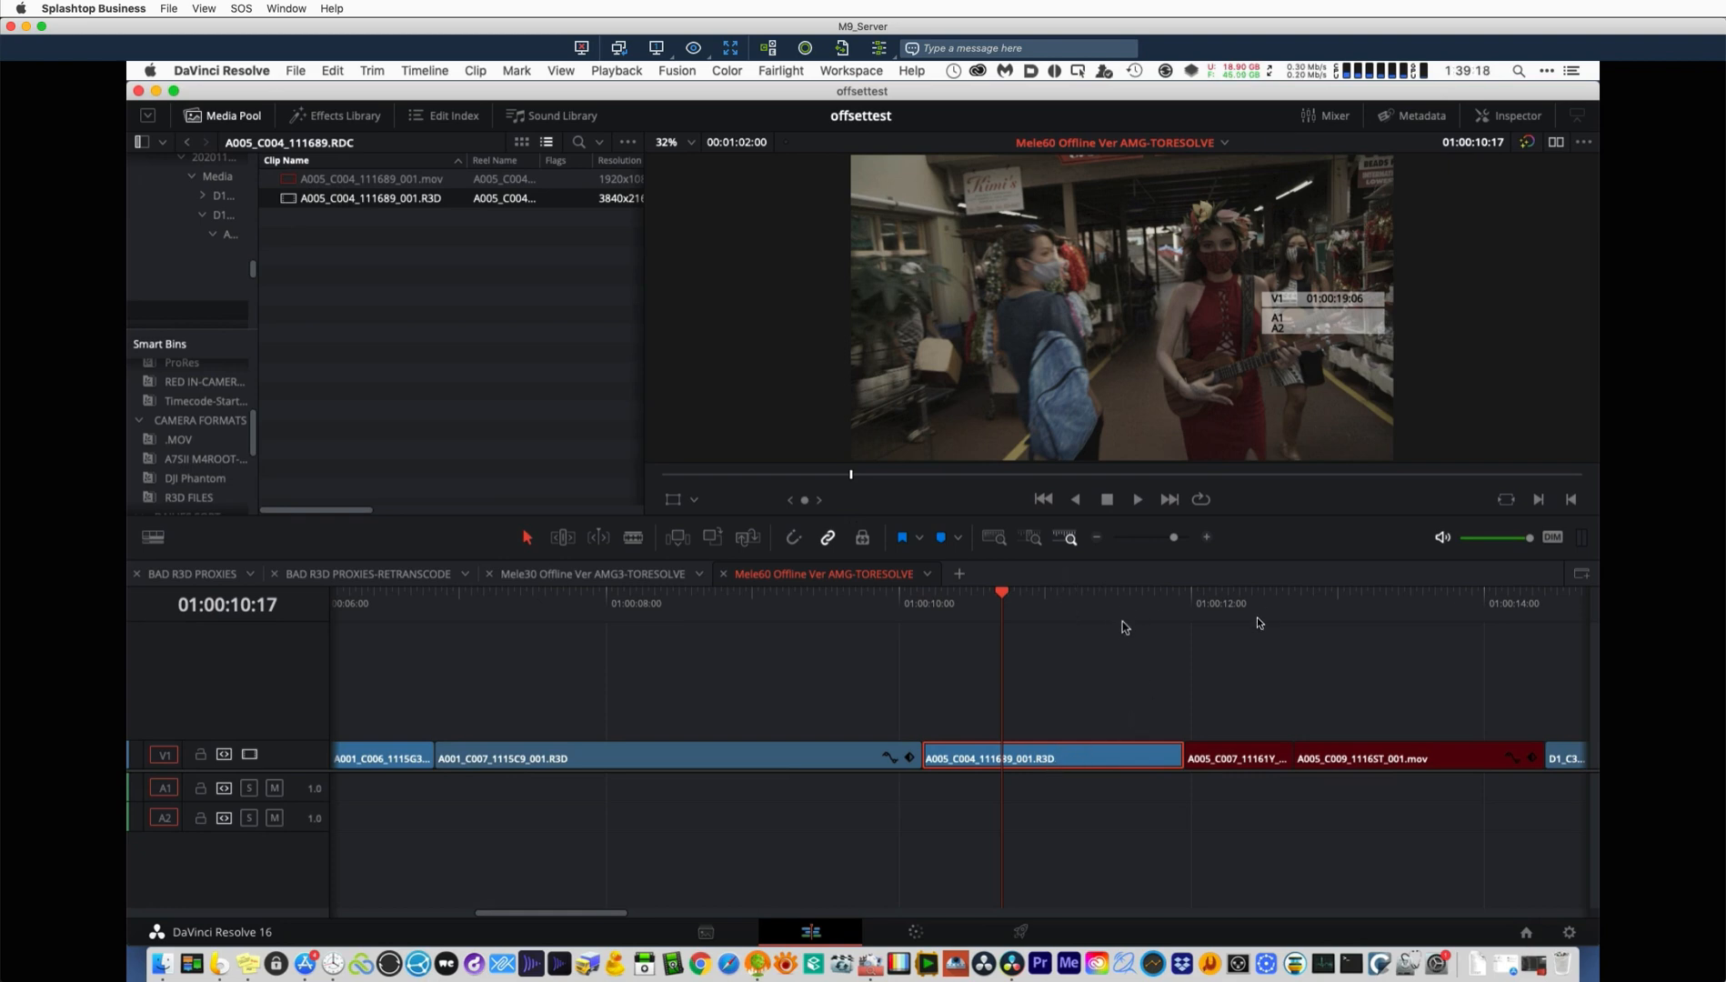
Review the remaining offline clips on the timeline and undo the conform lock on the A005_C004_111689_001 clip.
key(super+minus)
key(super+minus)
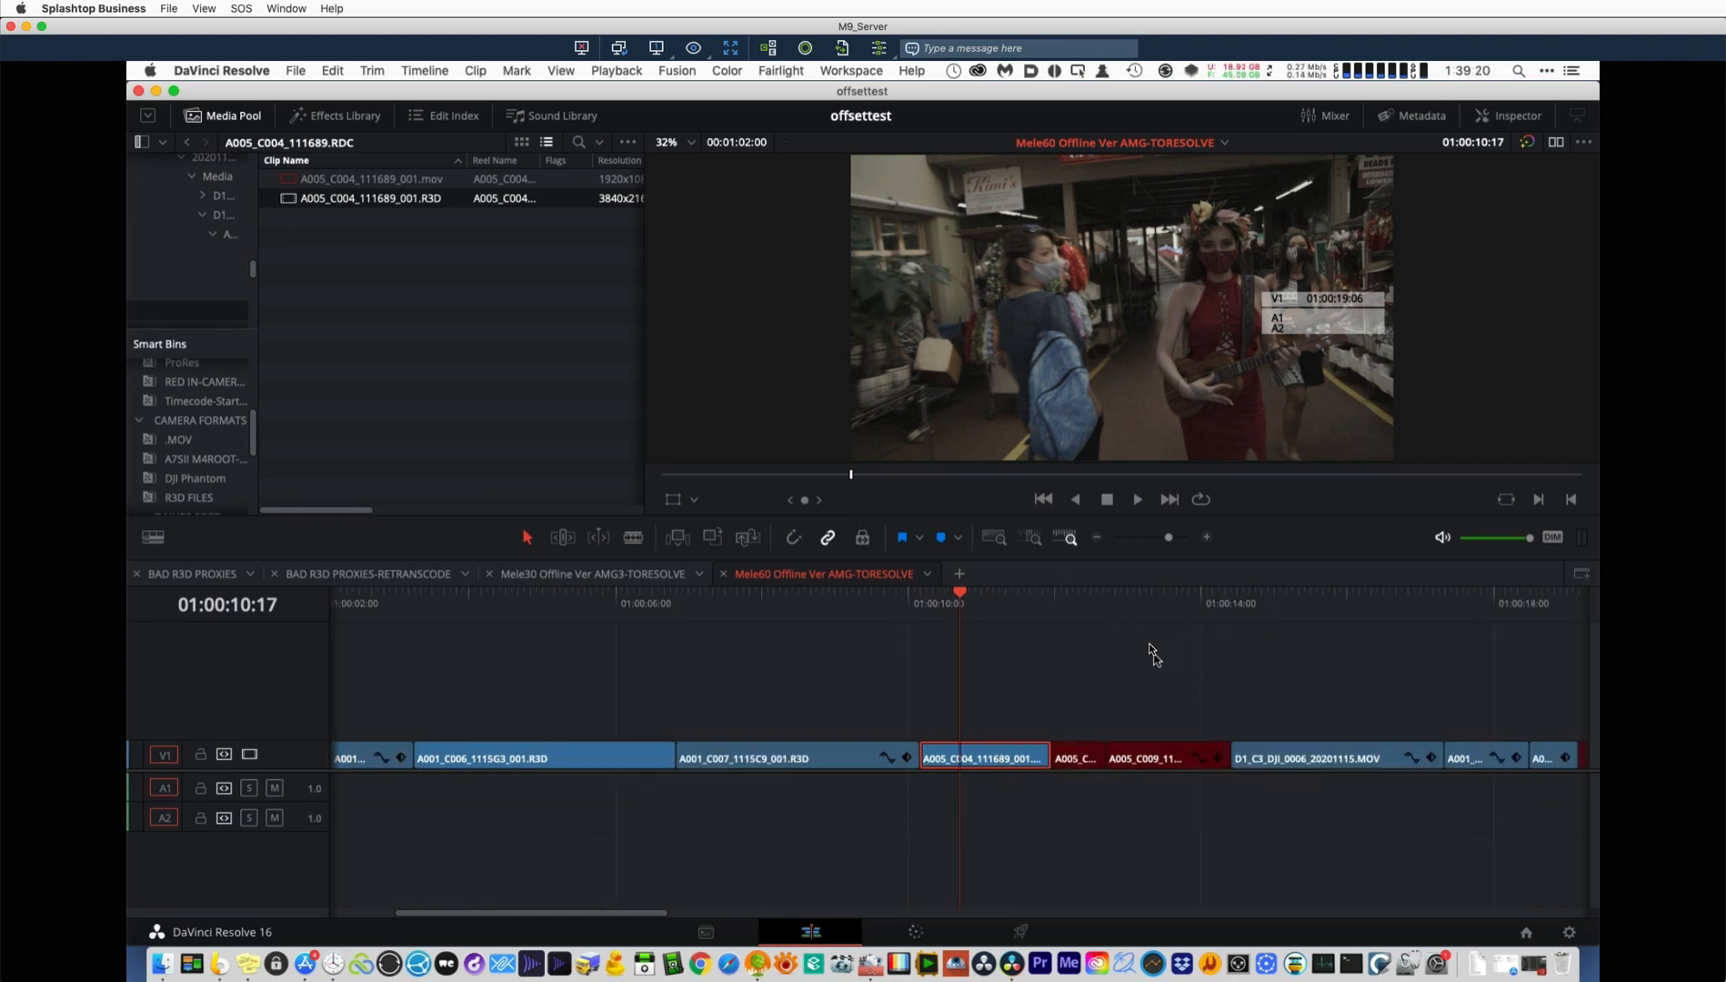
key(super+equal)
key(super+minus)
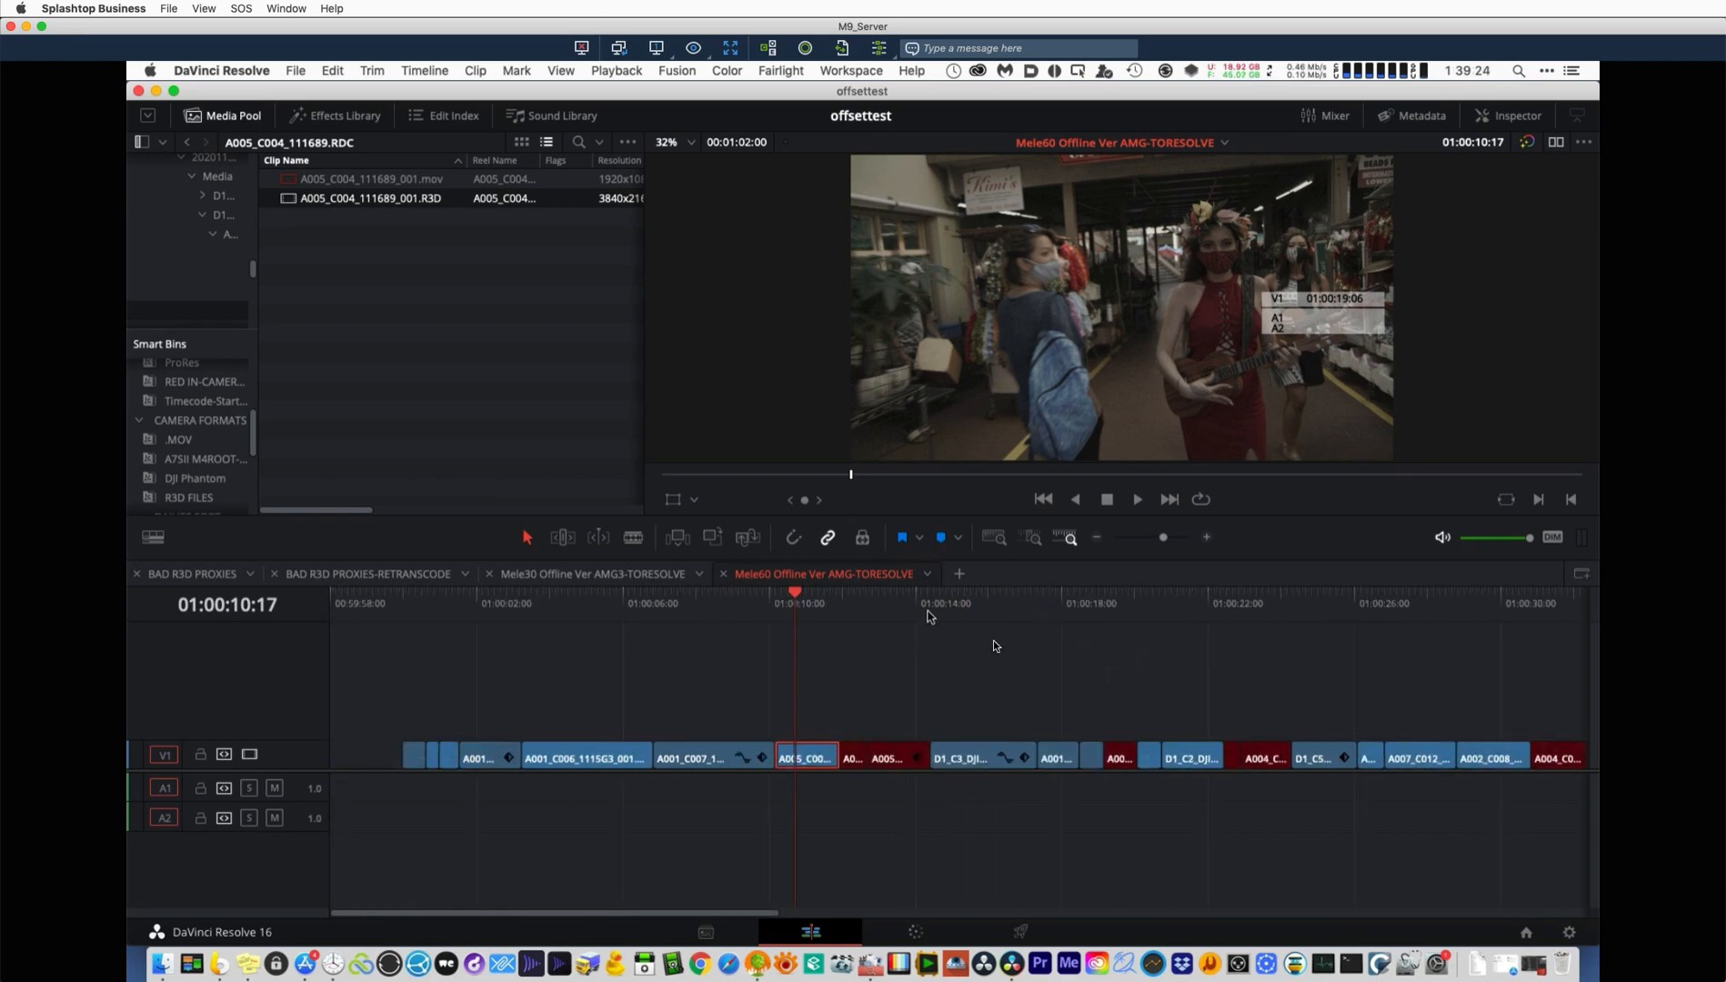
key(super+equal)
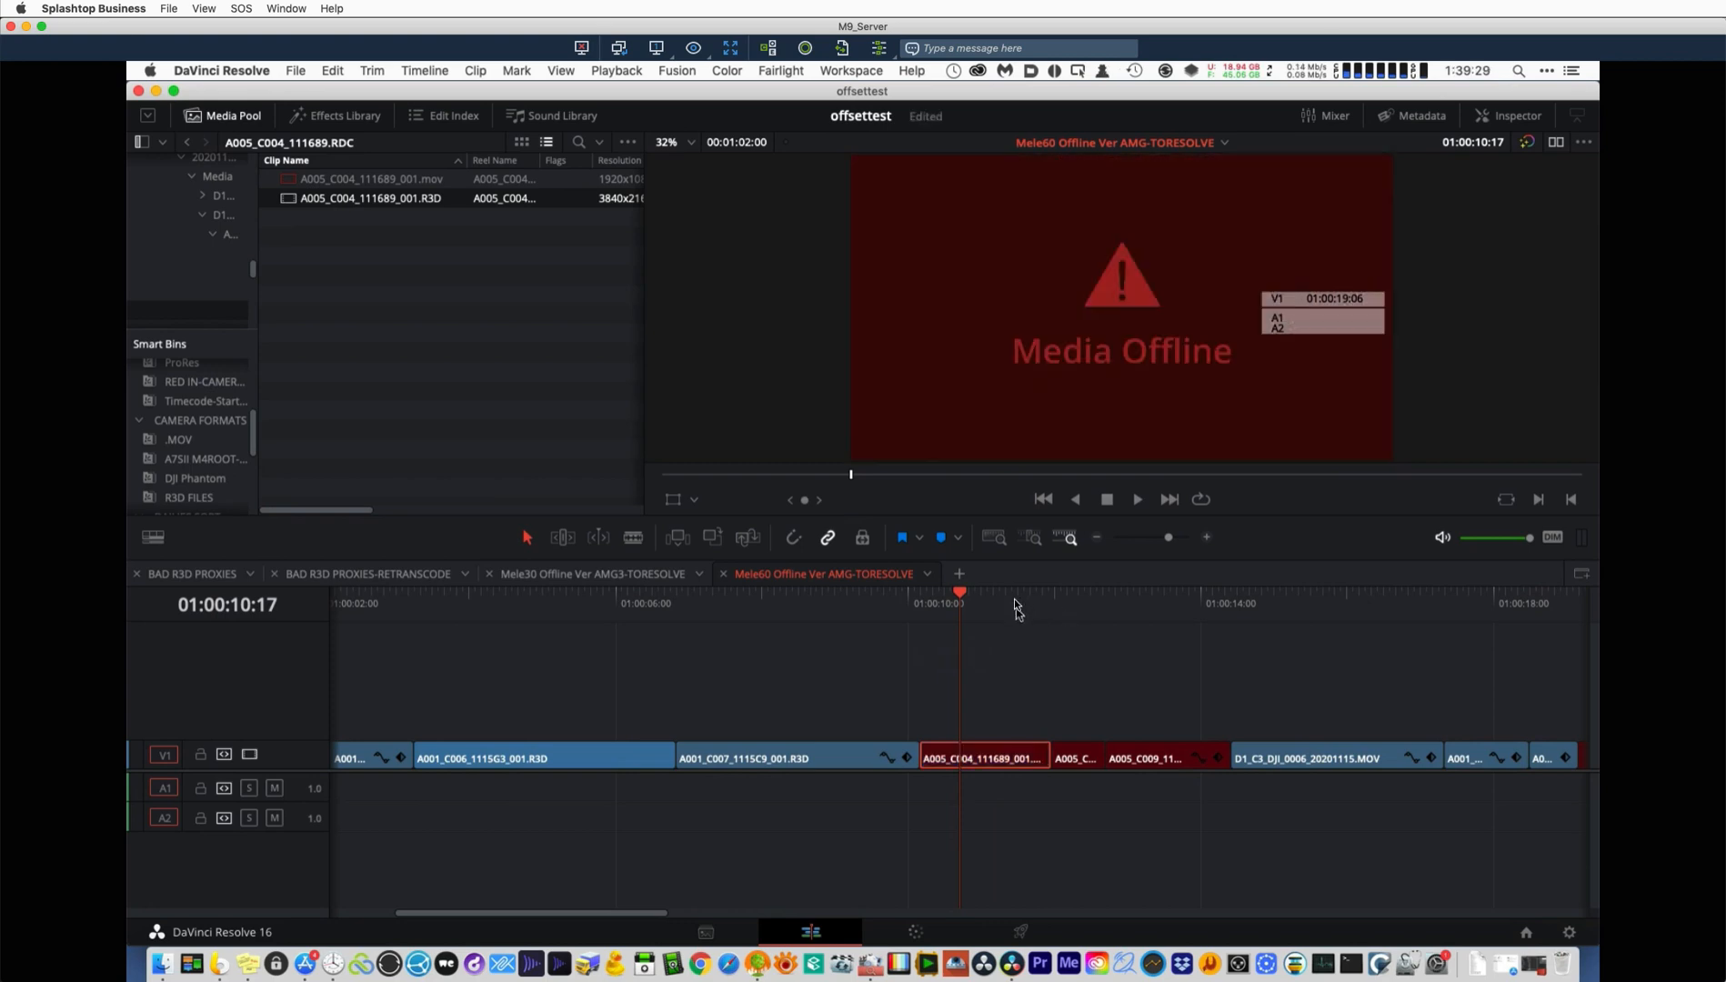
Show the contents of the R3D FILES smart bin on the Media page.
scroll(295, 631, up, 5)
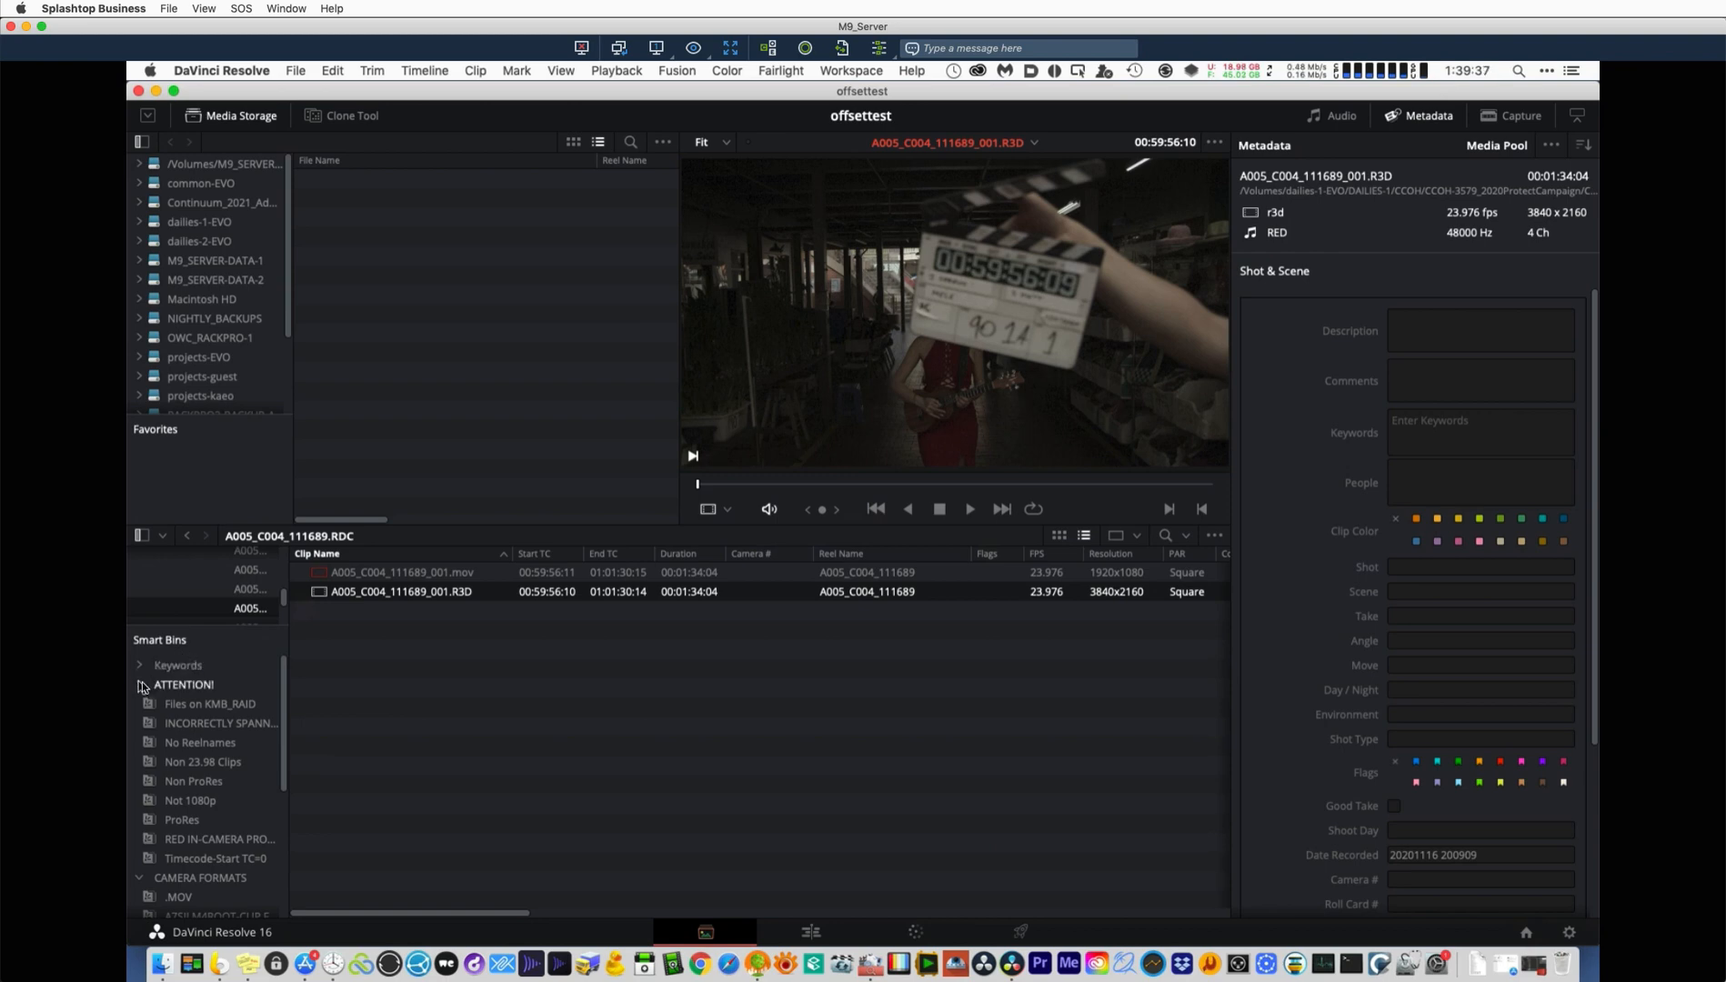
scroll(169, 720, down, 3)
click(171, 725)
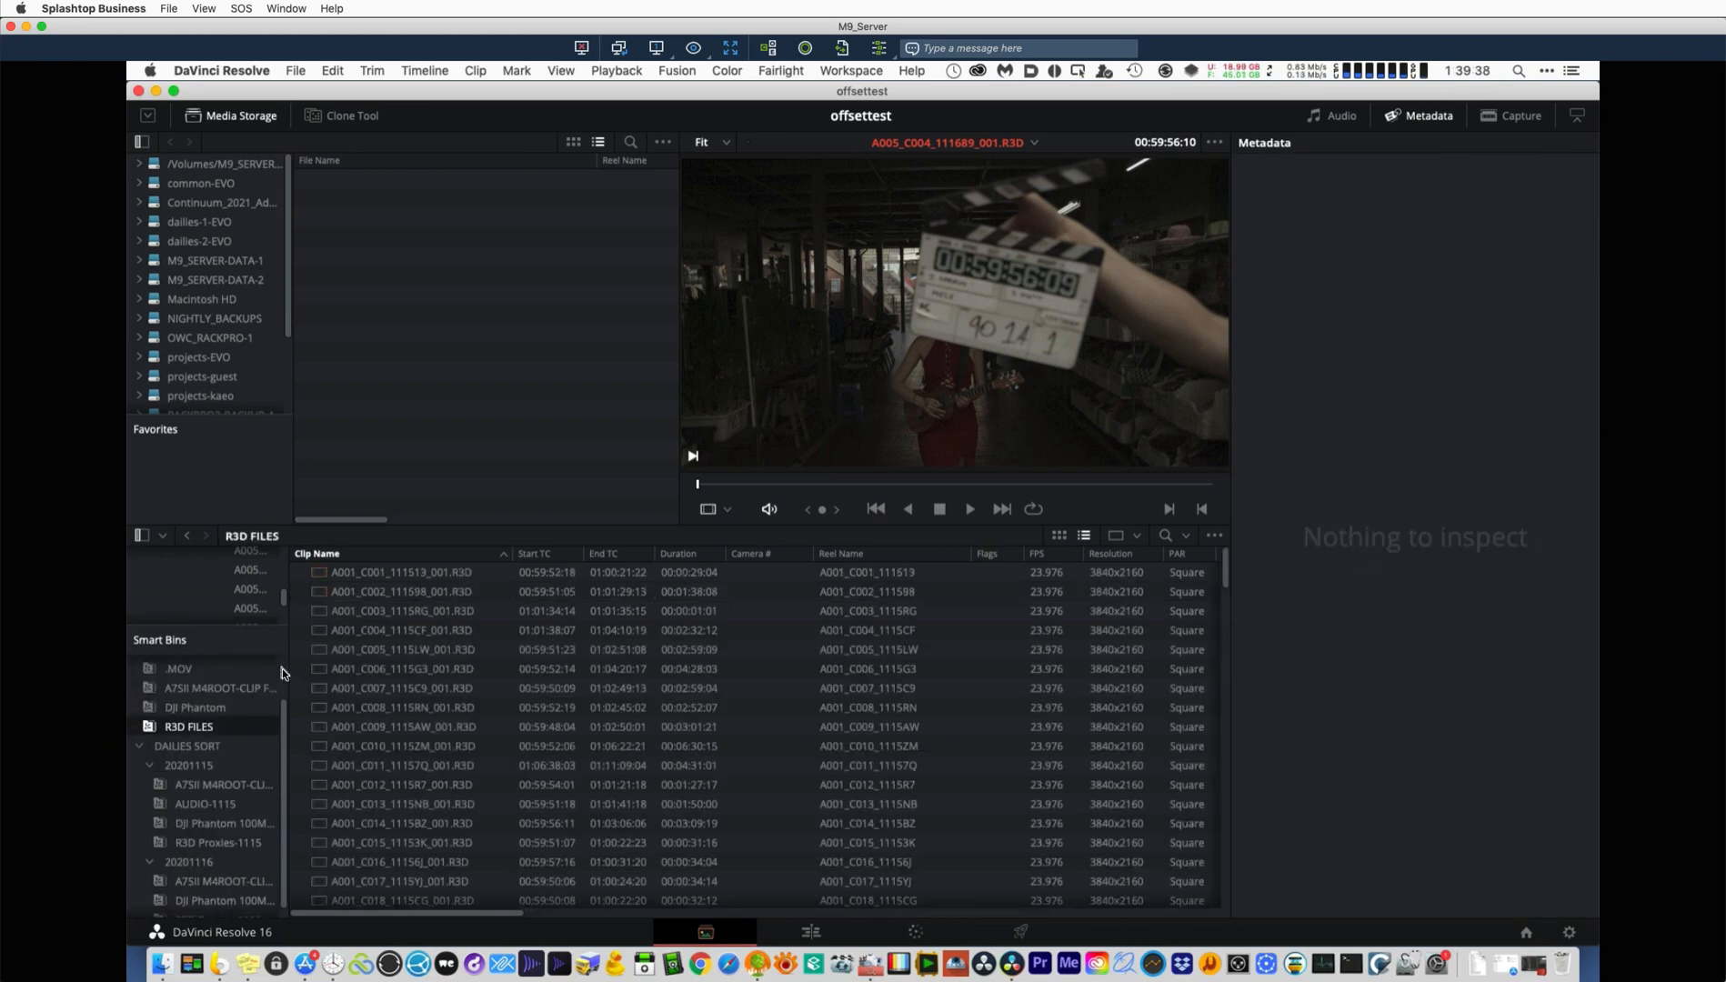
scroll(282, 668, up, 3)
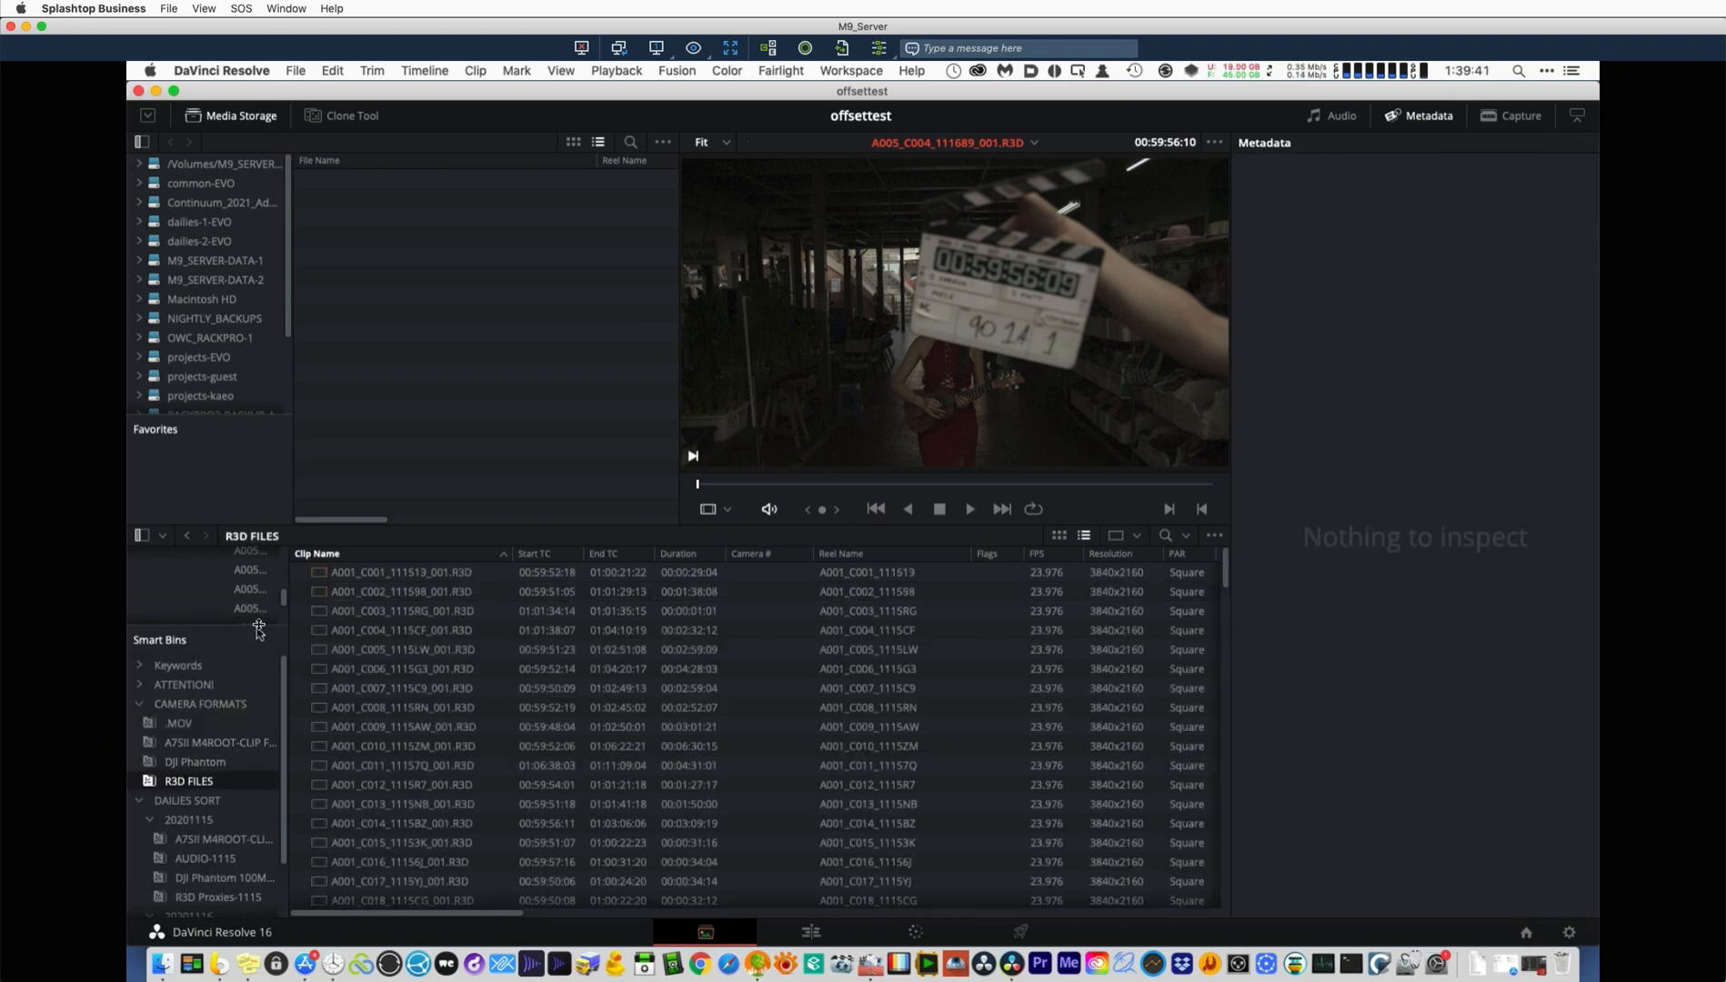
Remove the Mele60 Offline Ver AMG-TORESOLVE timeline from the Master bin.
drag(258, 630, 258, 751)
scroll(210, 655, up, 5)
click(169, 557)
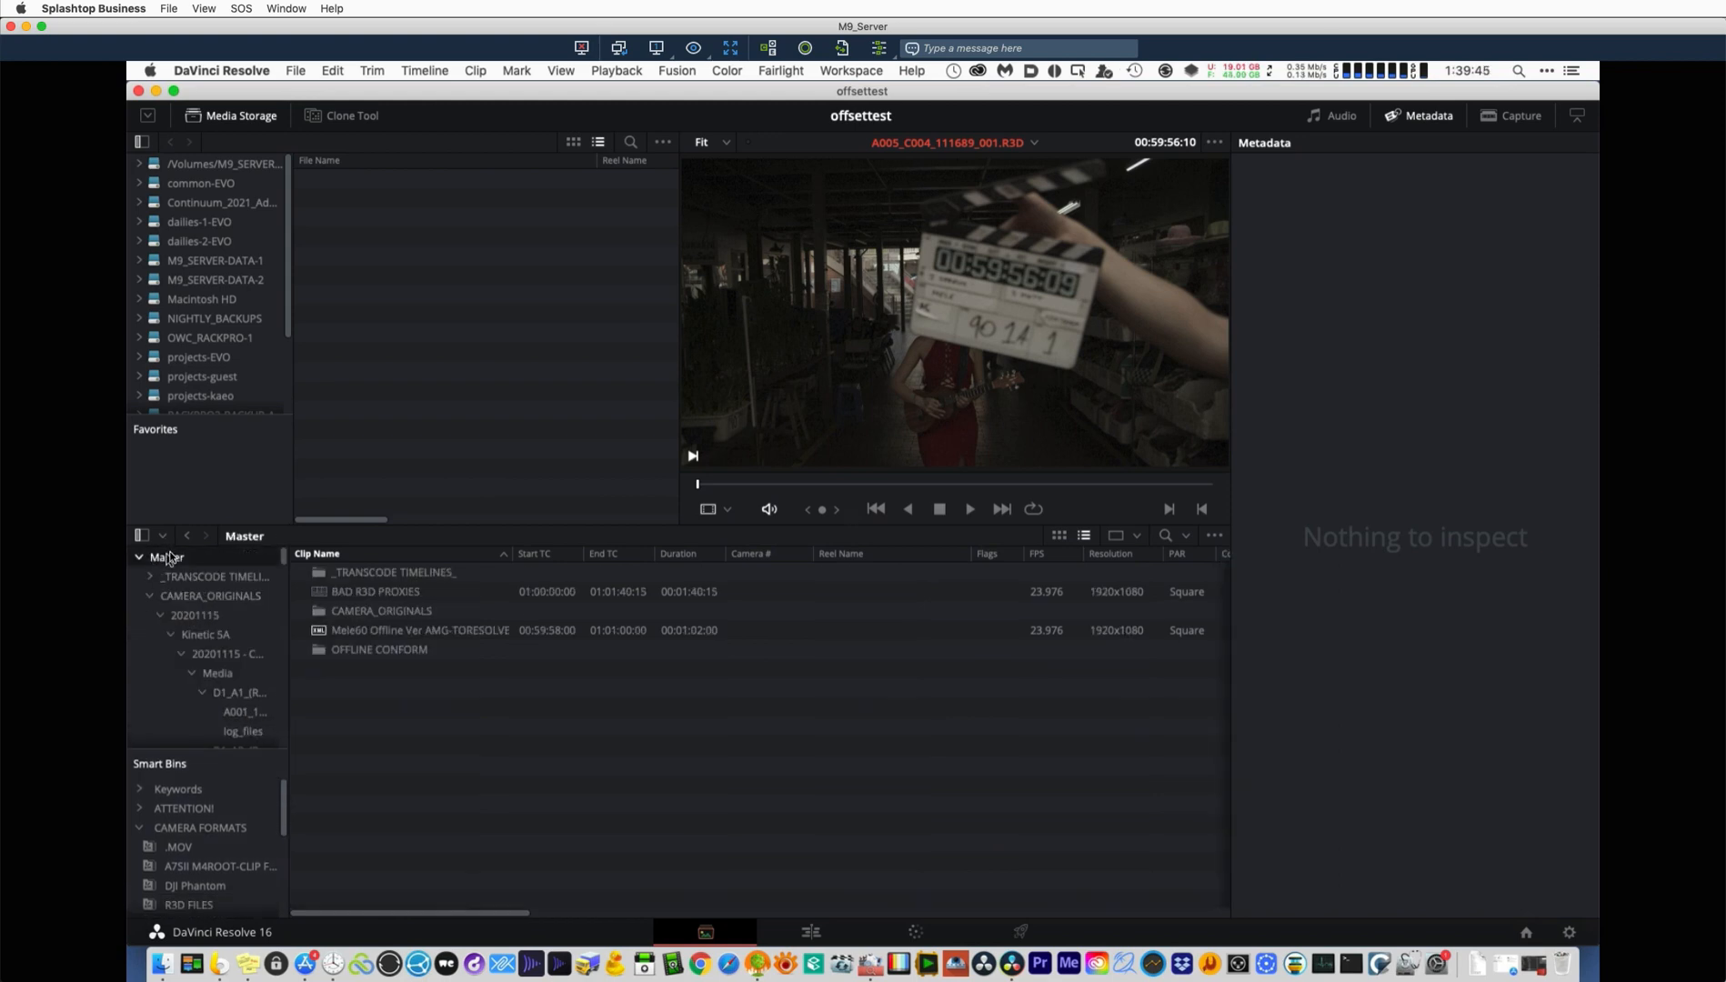
click(364, 630)
key(BackSpace)
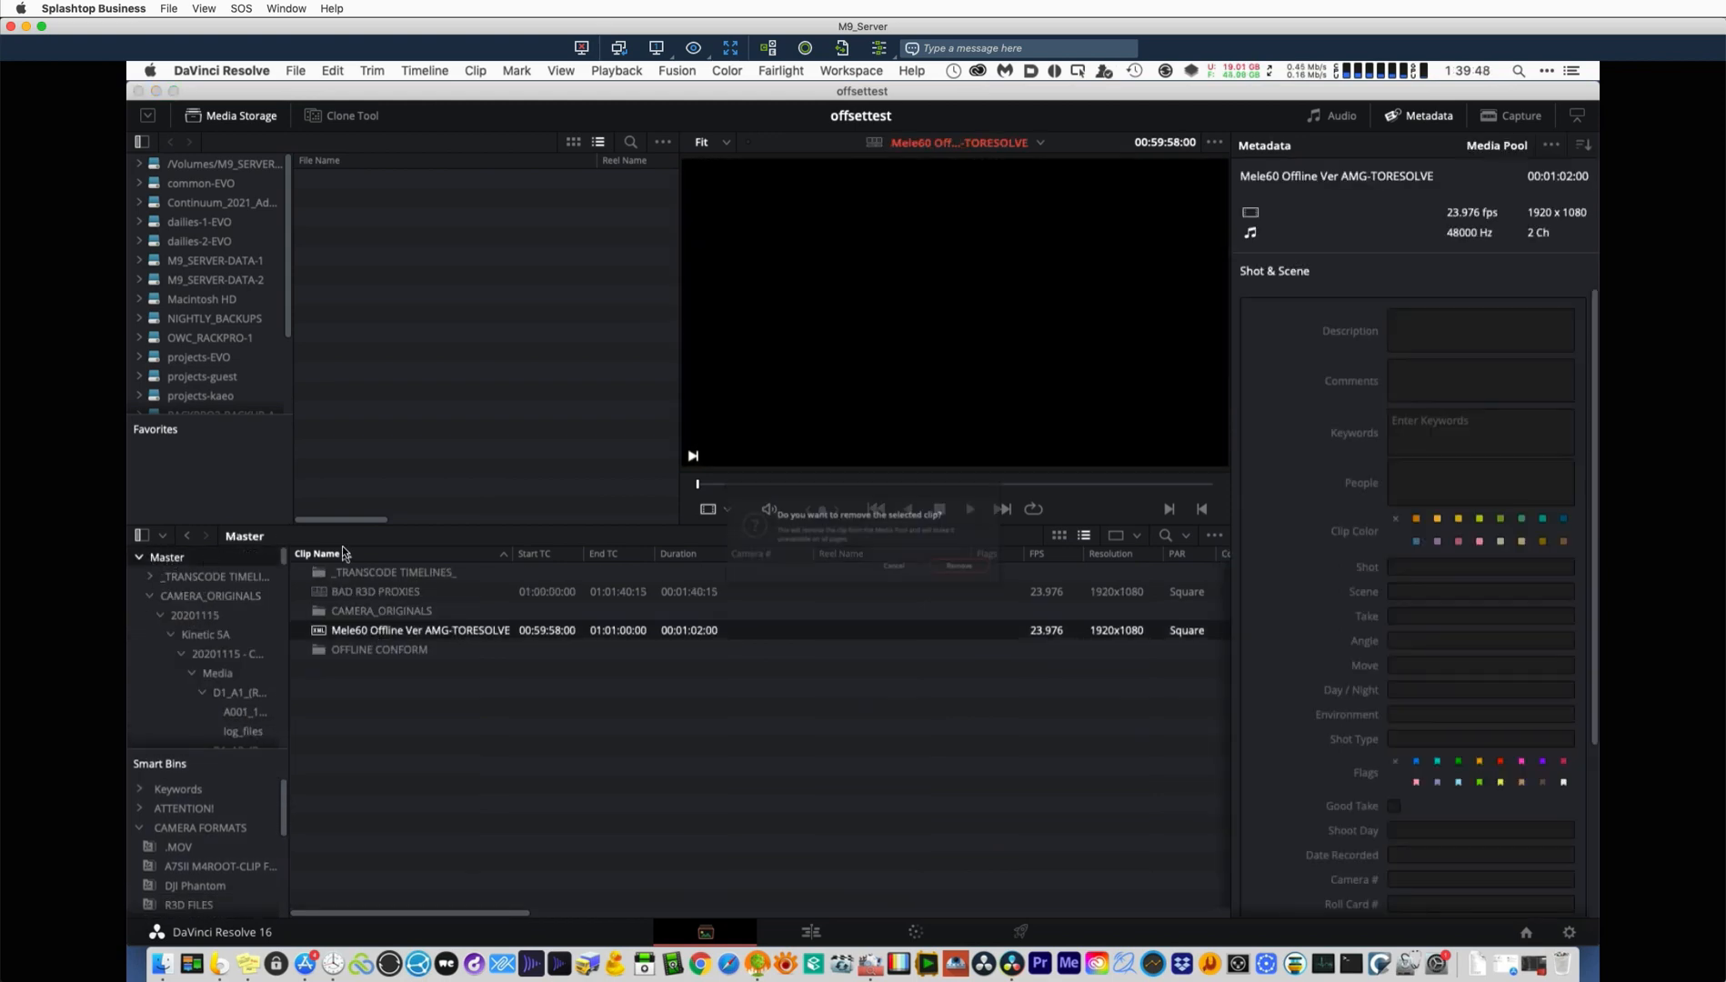
key(Return)
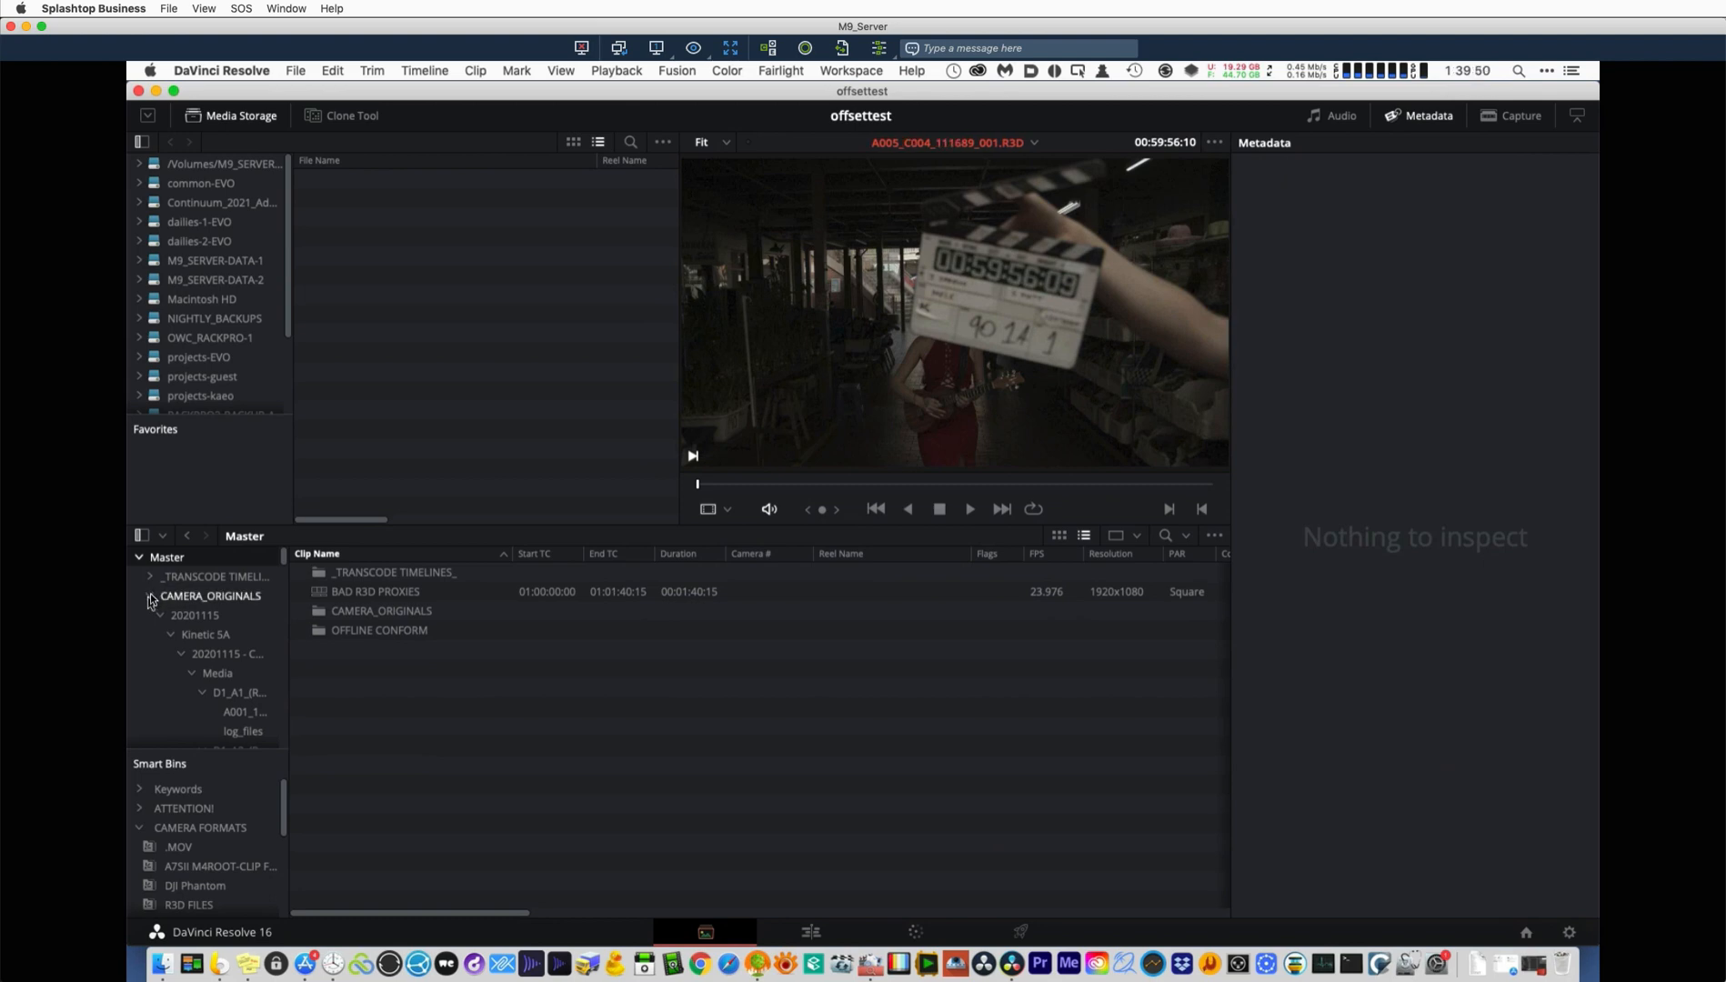
Collapse the CAMERA_ORIGINALS and OFFLINE CONFORM bins in the bin list and return to the Master bin.
click(151, 600)
click(150, 597)
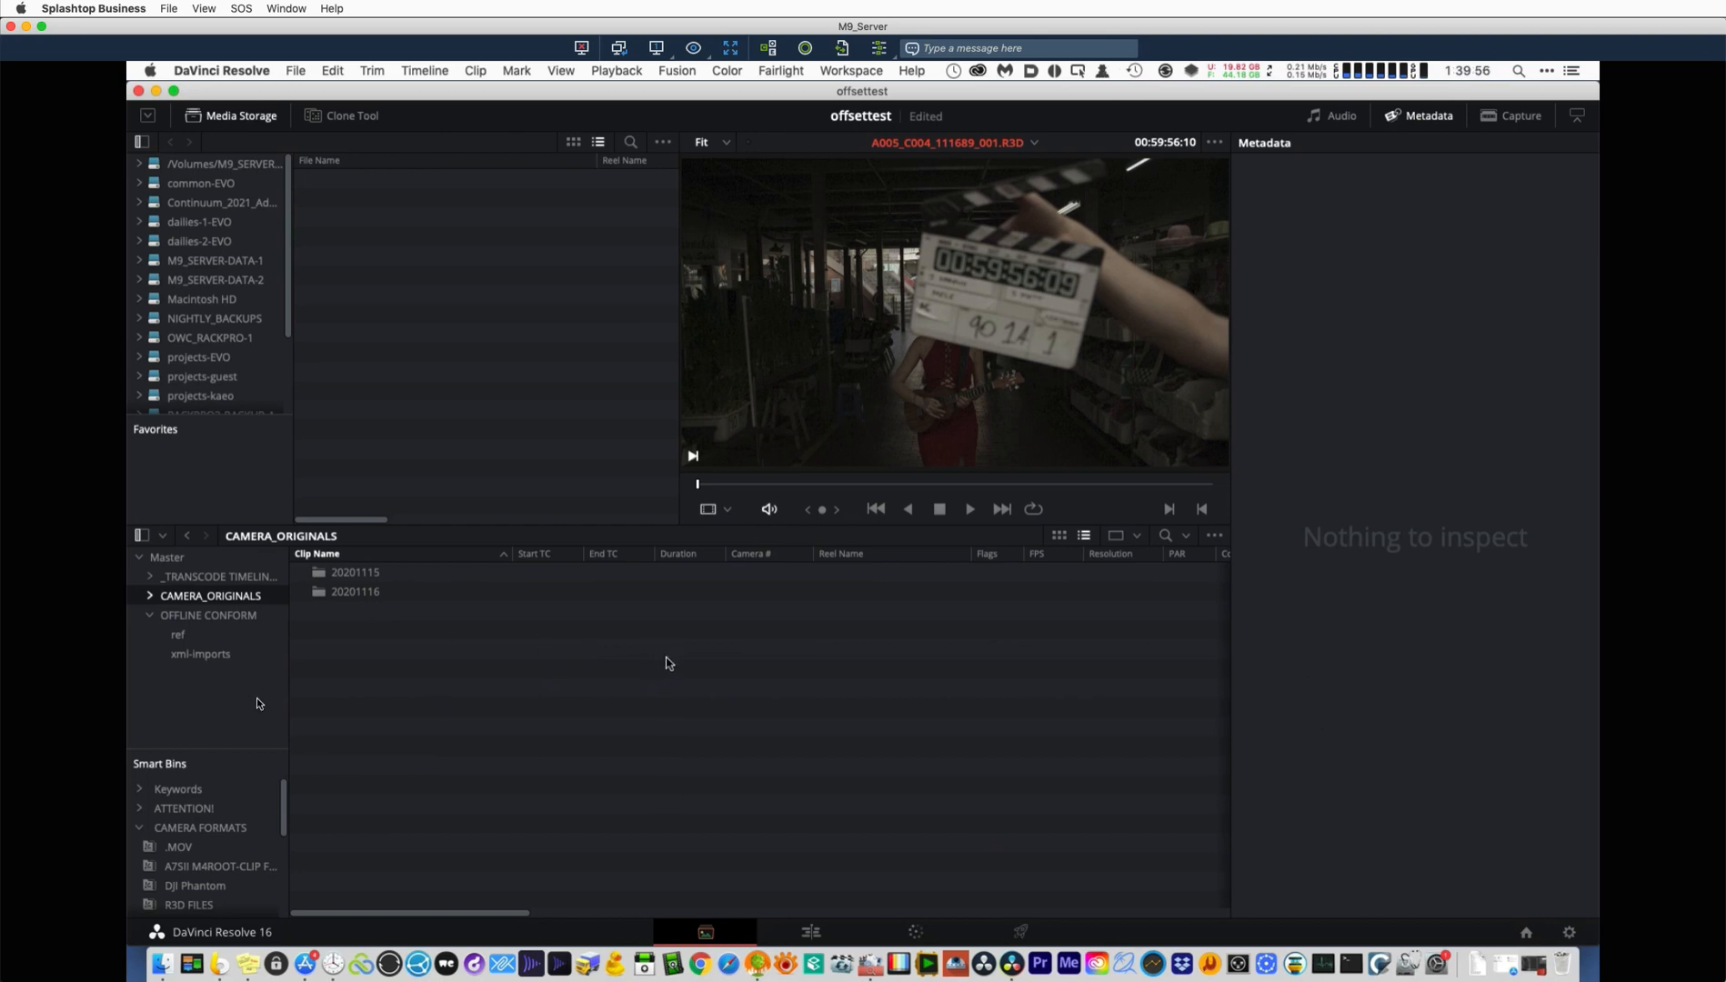
click(150, 616)
click(169, 558)
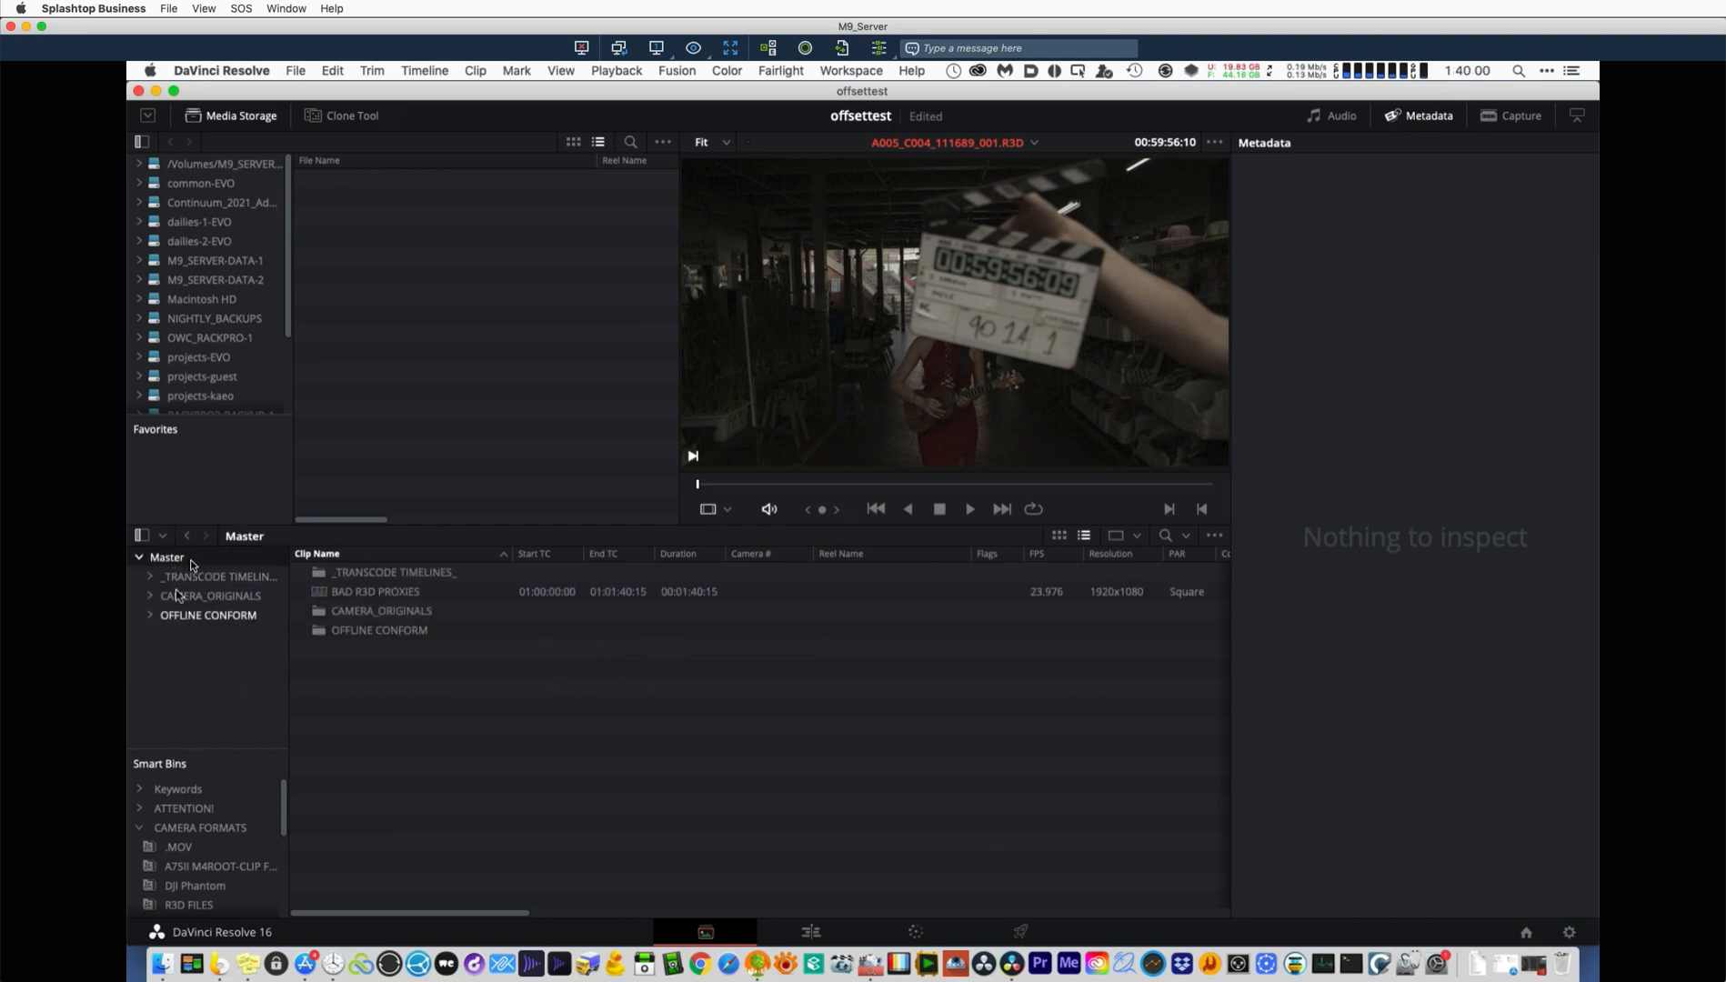
click(295, 70)
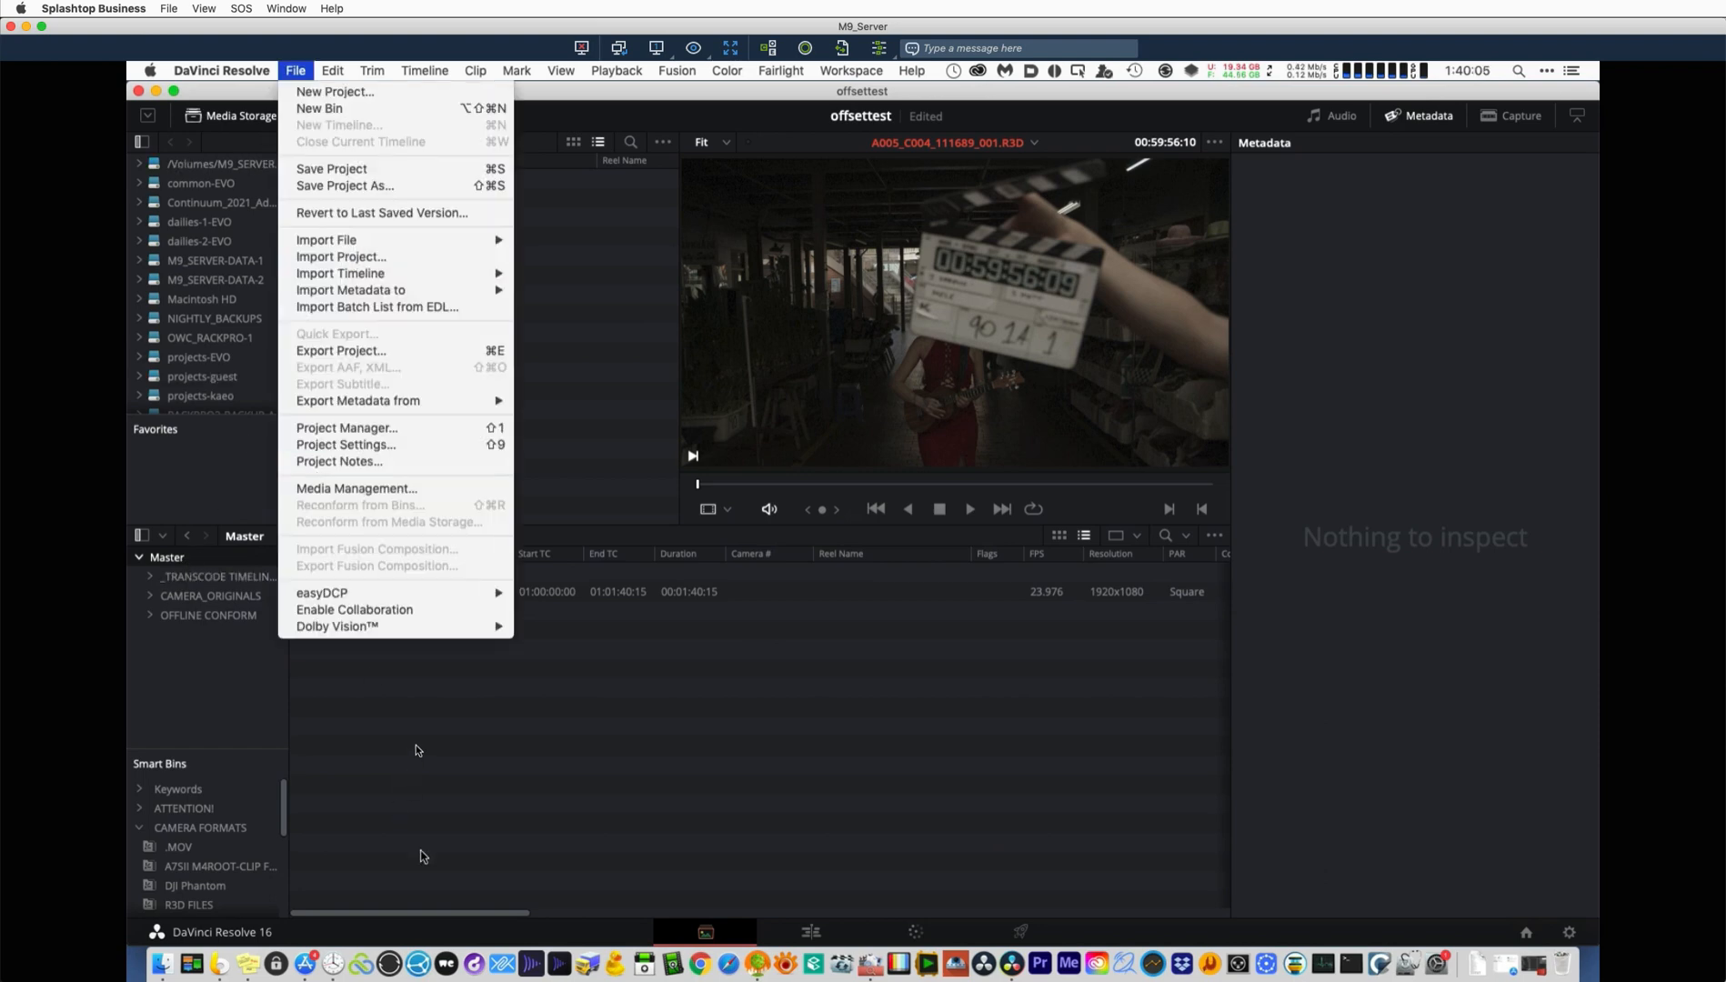
click(416, 746)
right_click(425, 682)
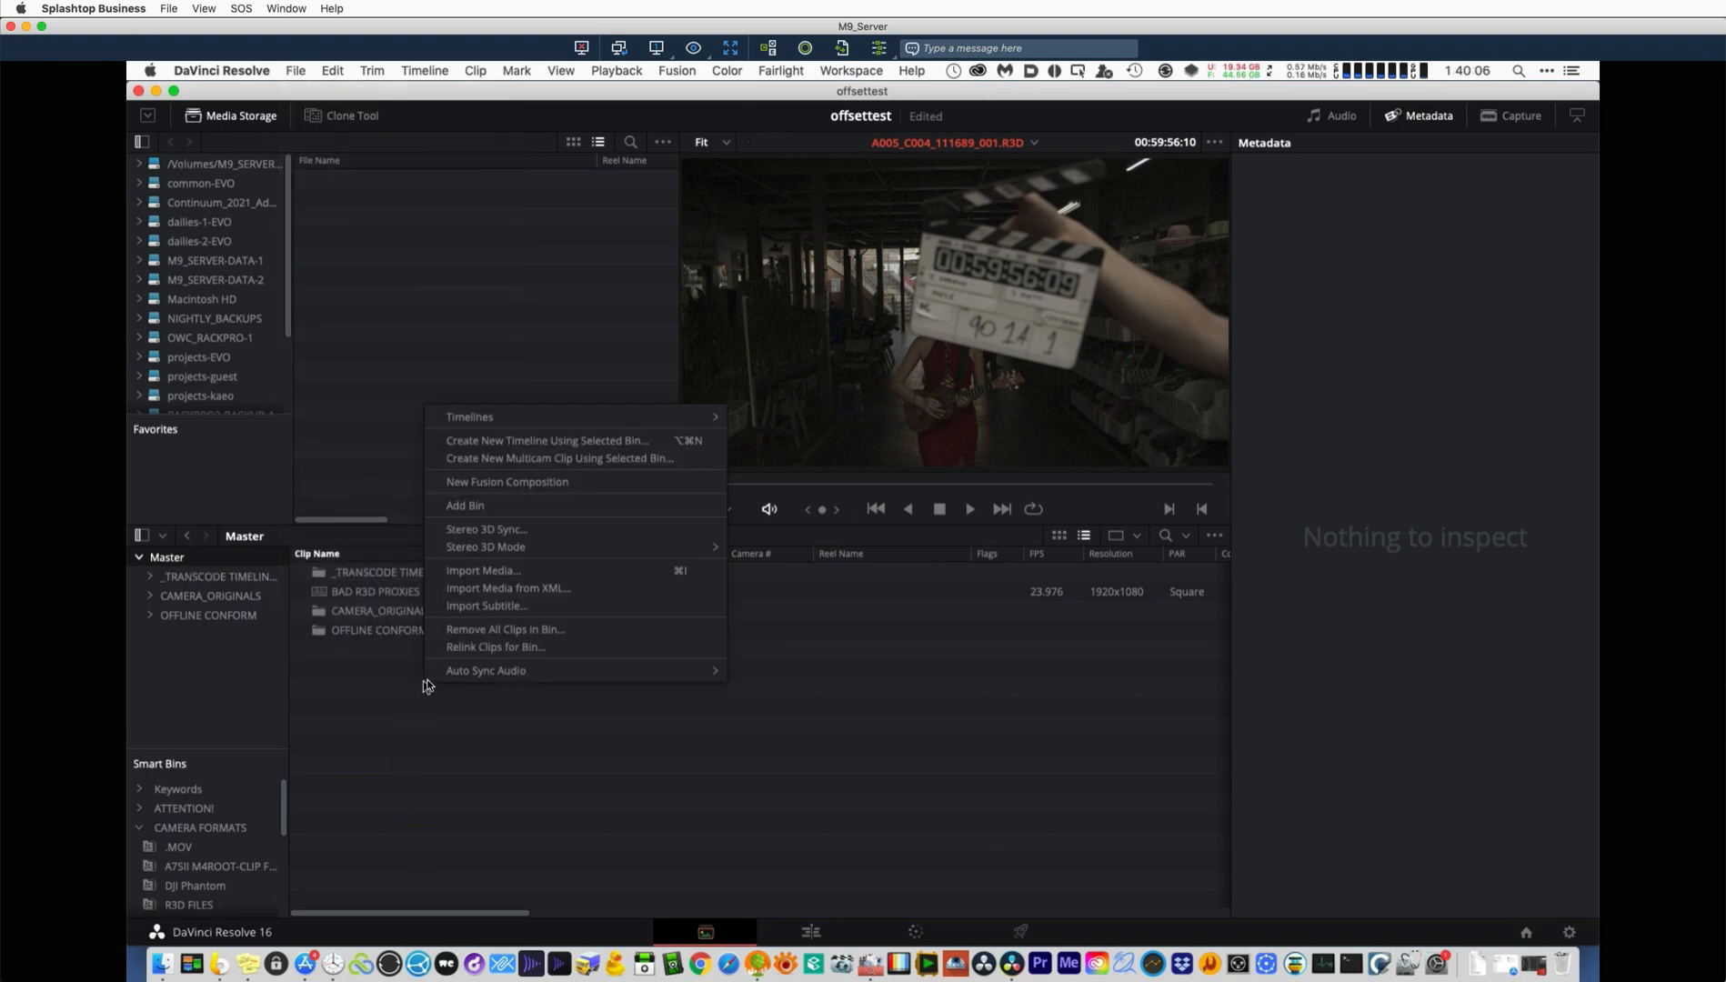
Browse the media storage to the CAMERA_RAW folder inside dailies-1-EVO, under DAILIES-1, CCOH and the CCOH-3579 project folder.
click(228, 182)
scroll(275, 206, down, 5)
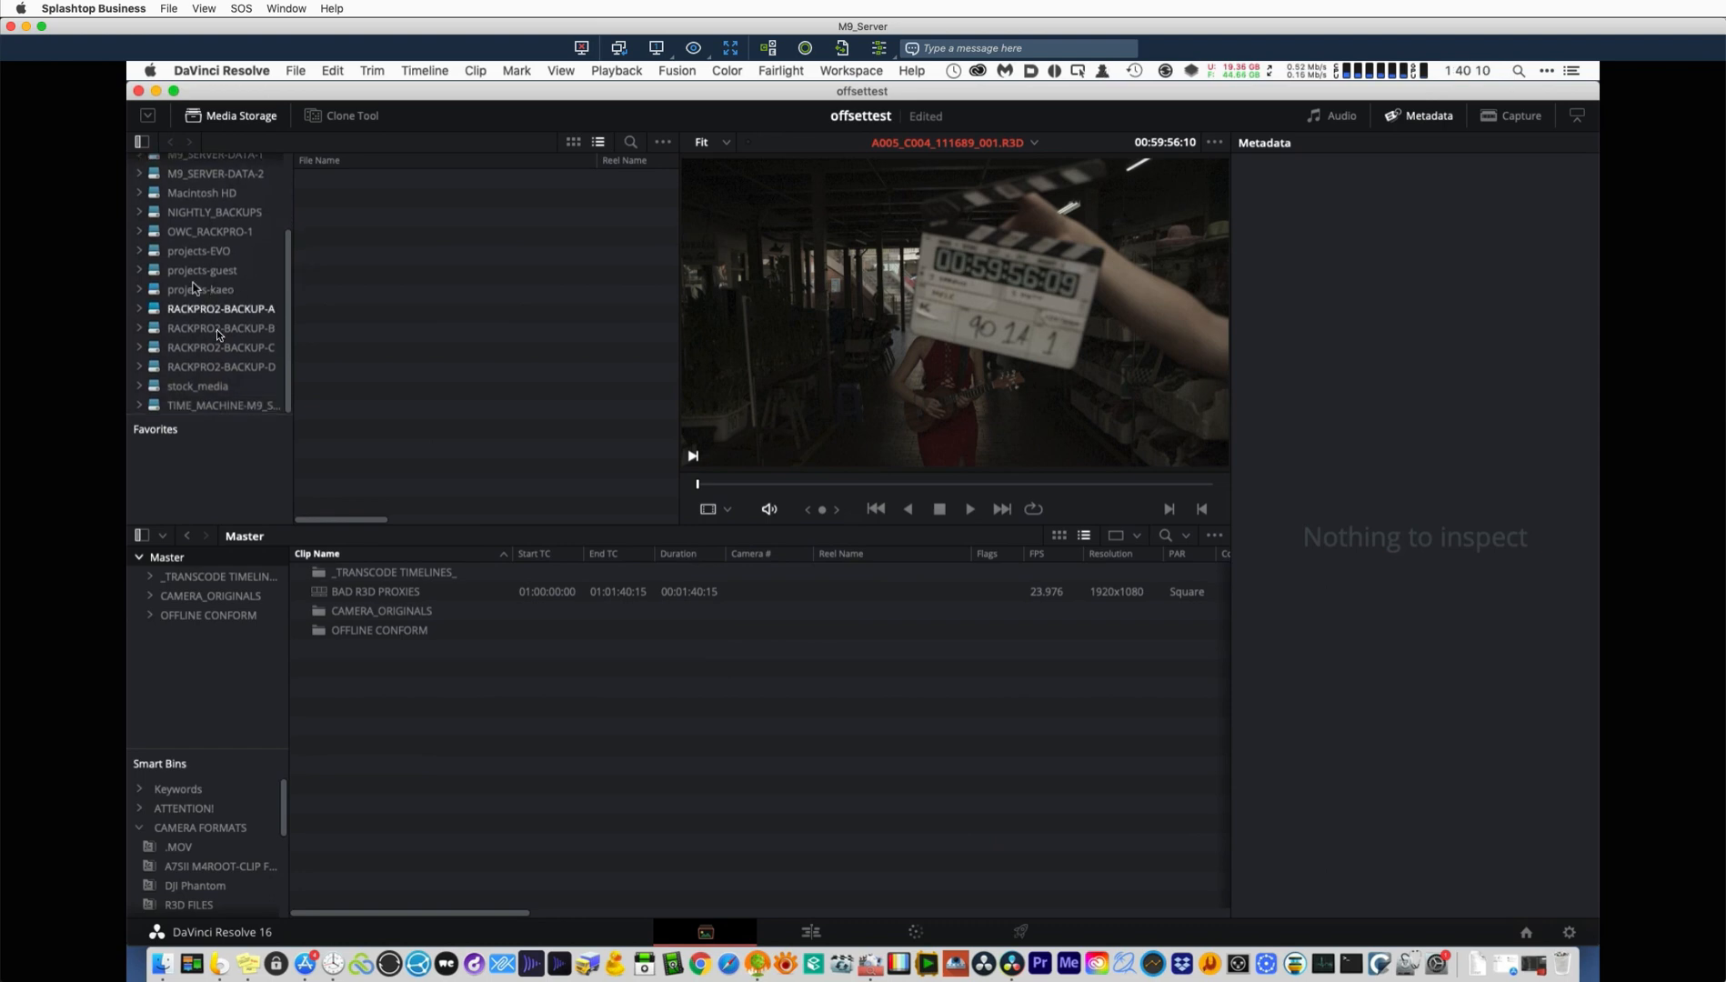
scroll(150, 227, up, 5)
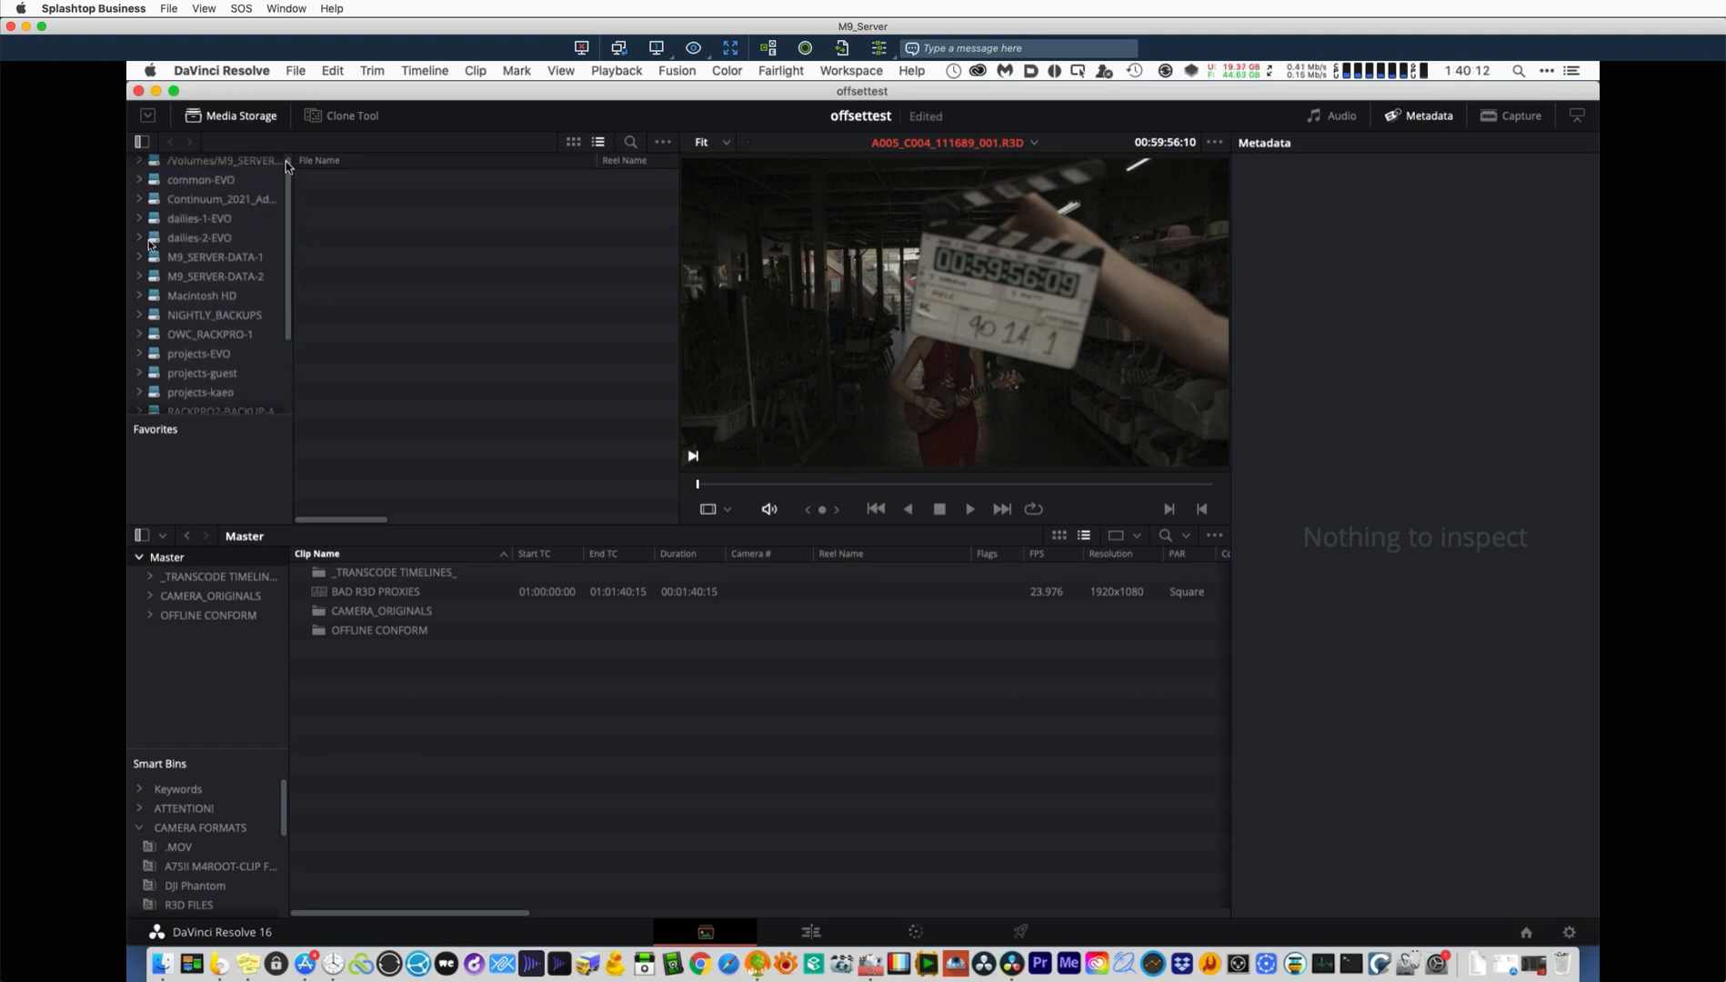
click(140, 222)
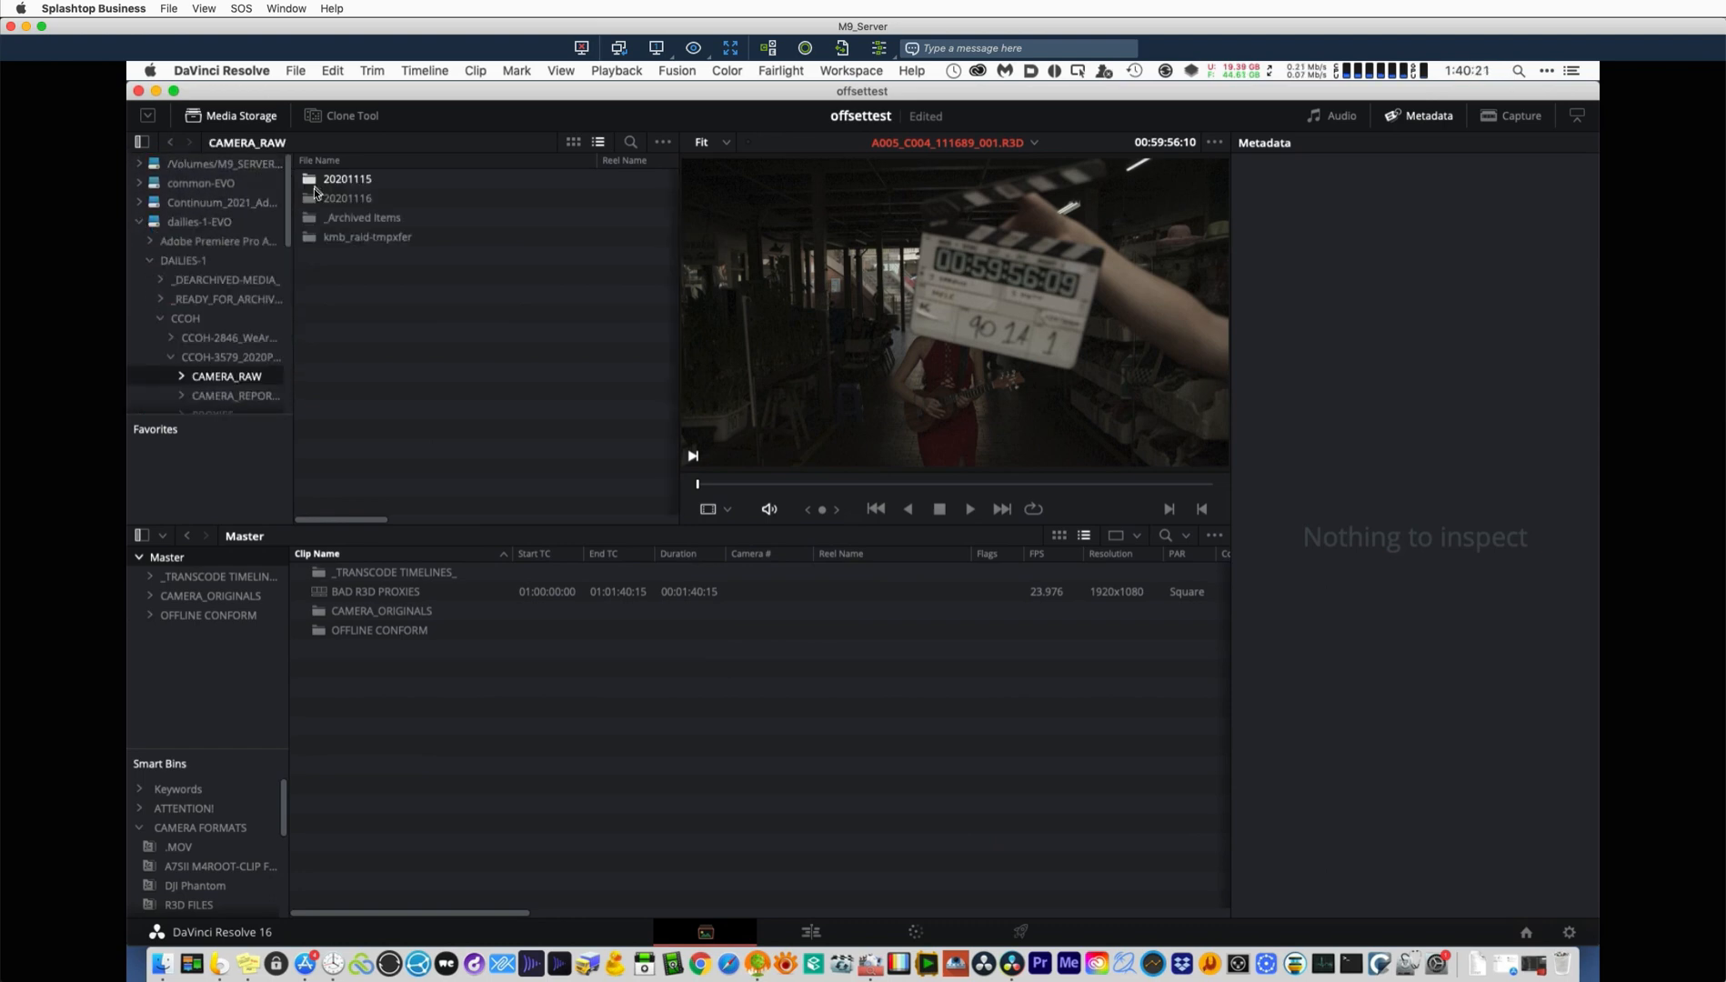
click(278, 240)
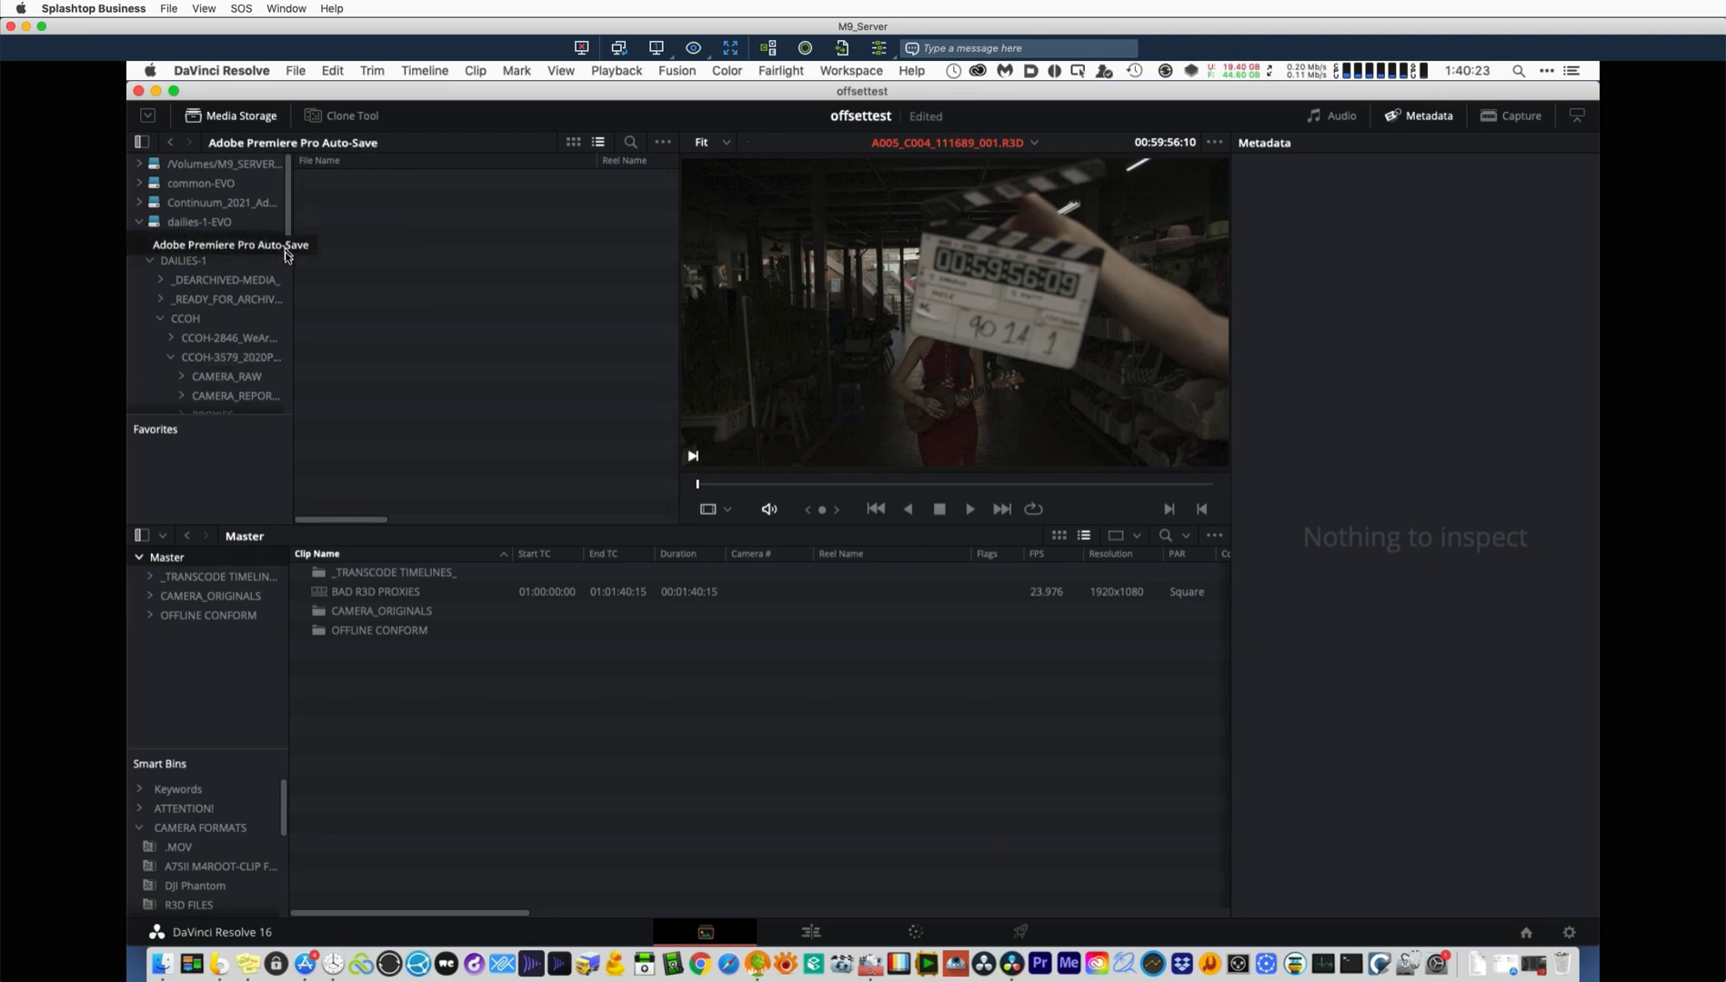
click(249, 377)
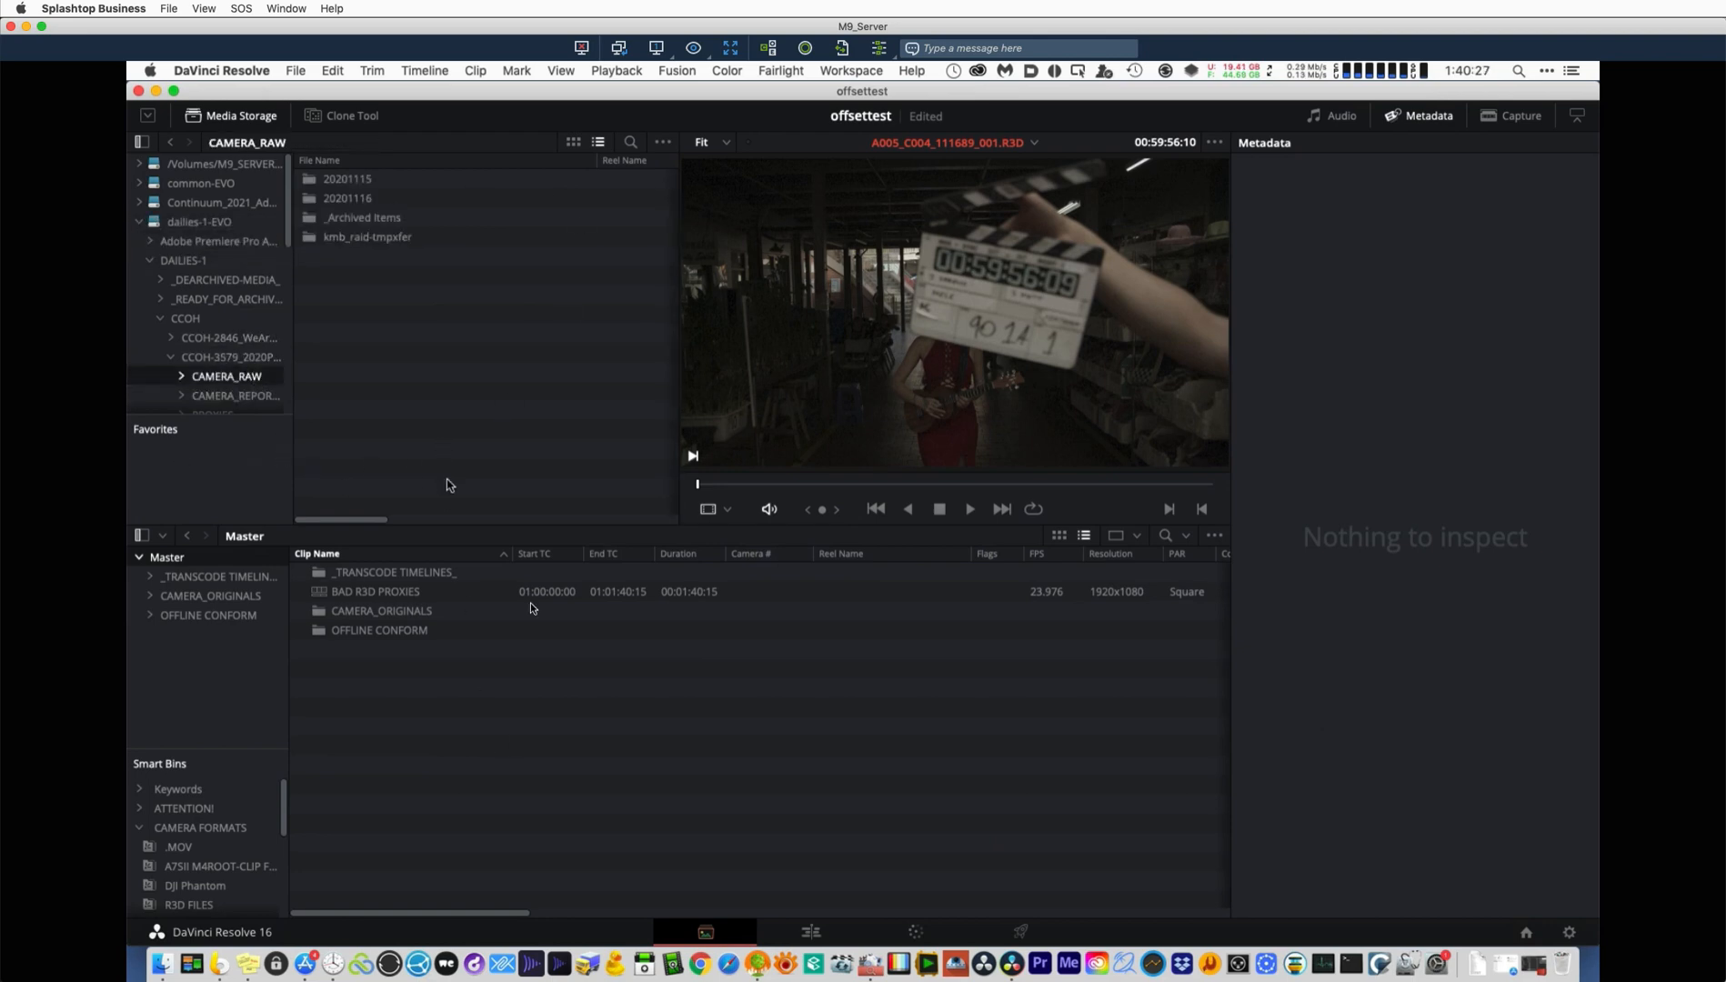
right_click(251, 373)
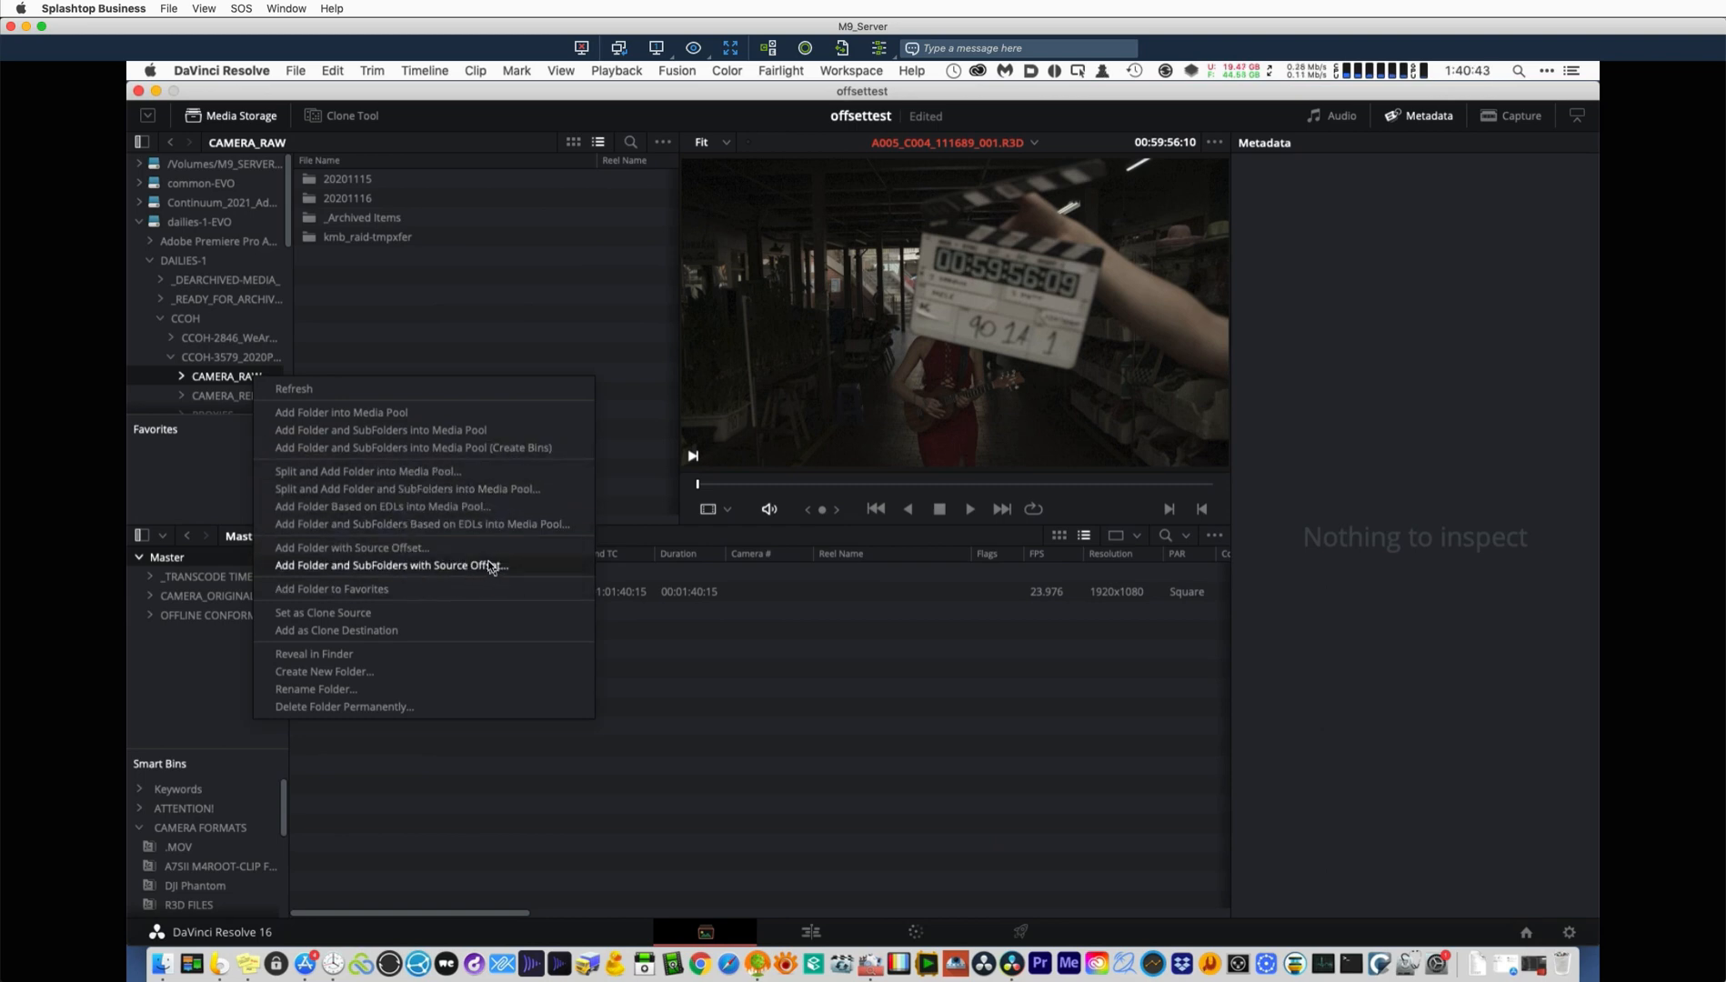
click(808, 778)
Add a new bin named OFFSET R3Ds under Master and open it.
right_click(184, 564)
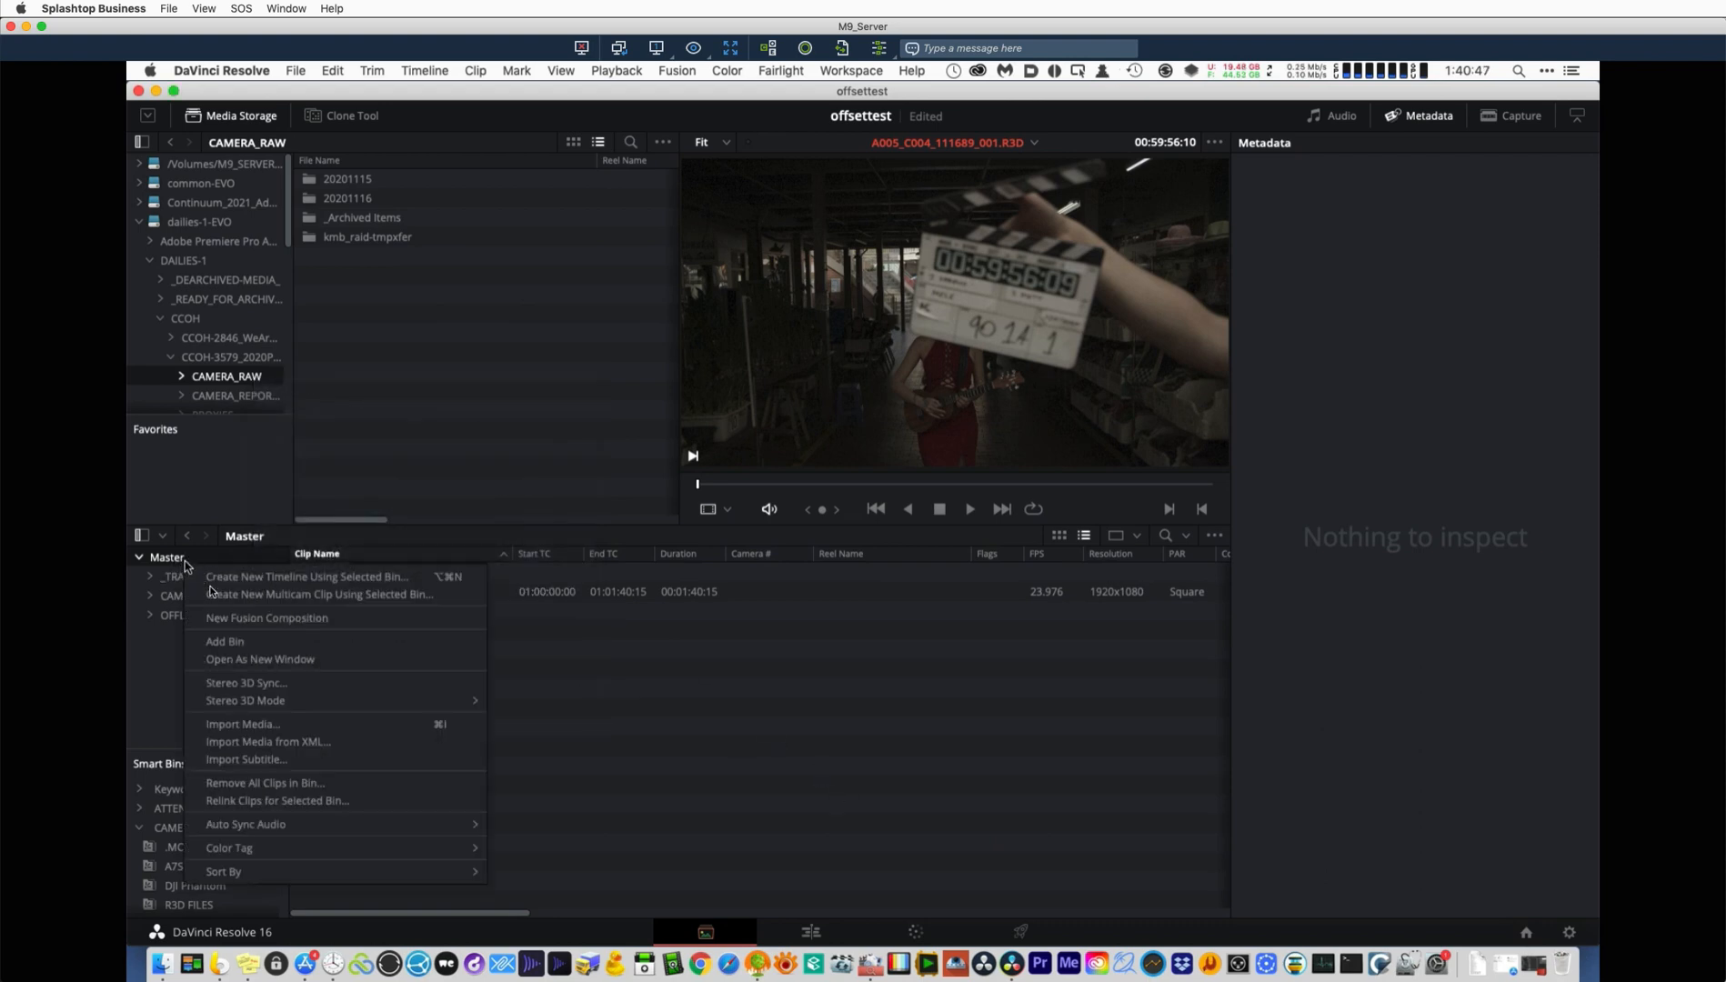
click(251, 642)
text(R)
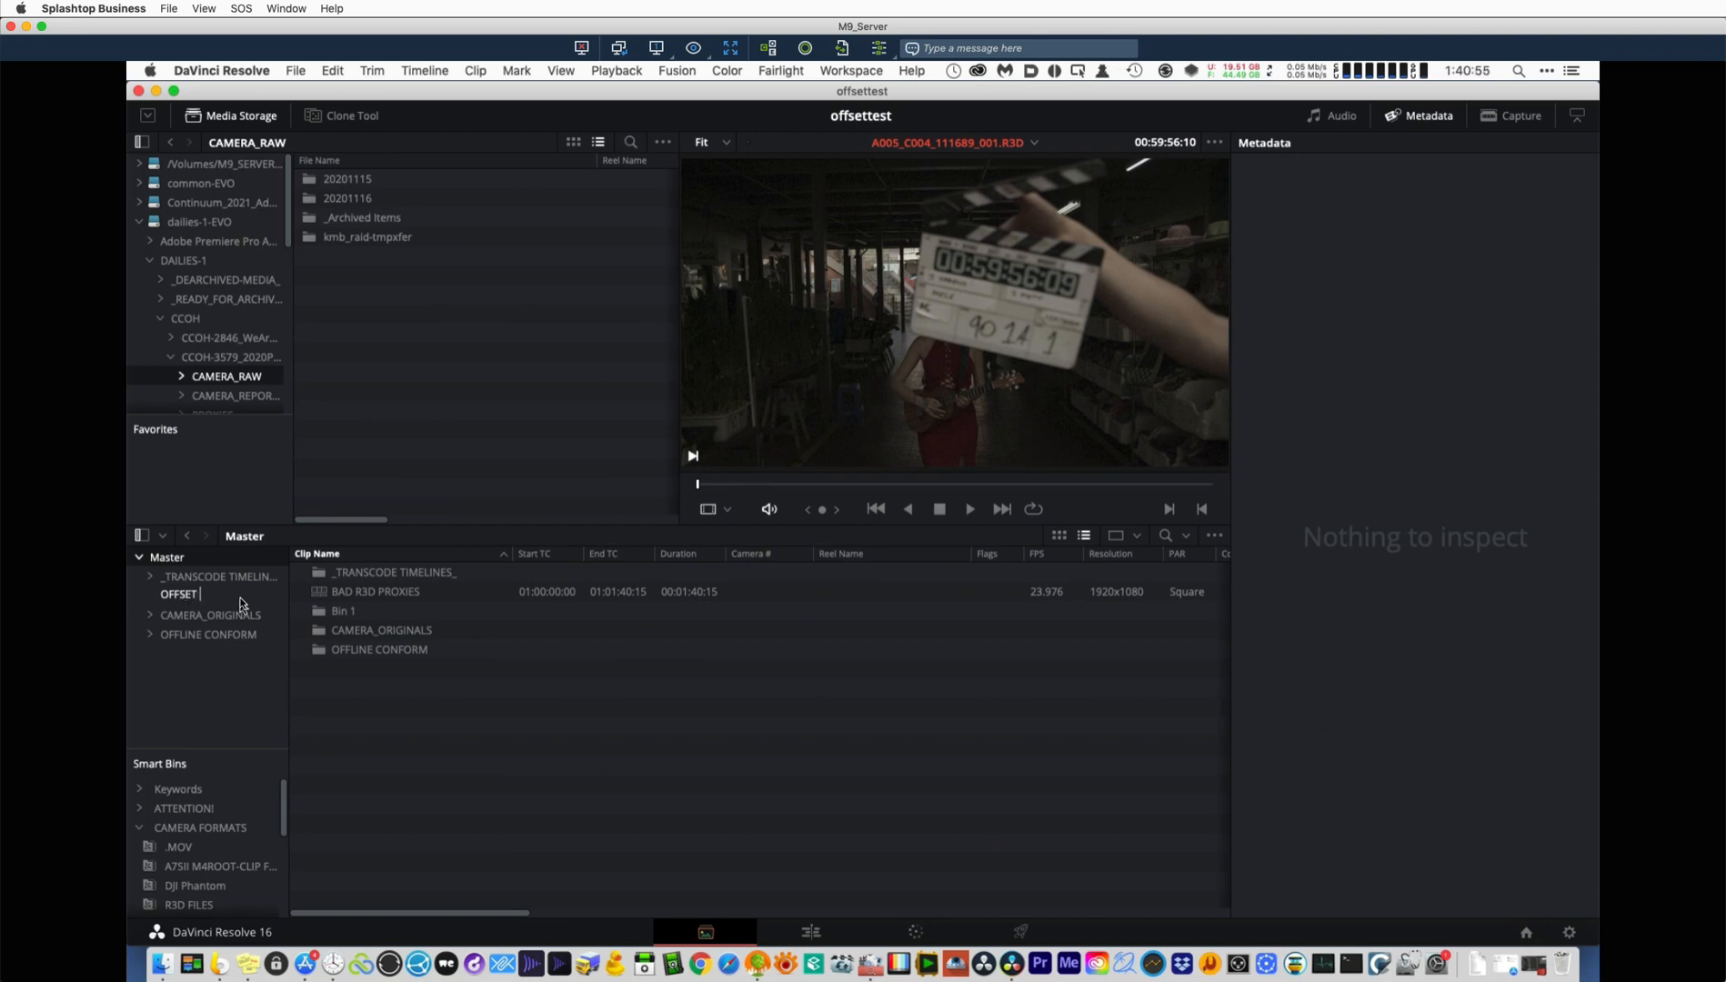
text(FFSET R3Ds)
key(Return)
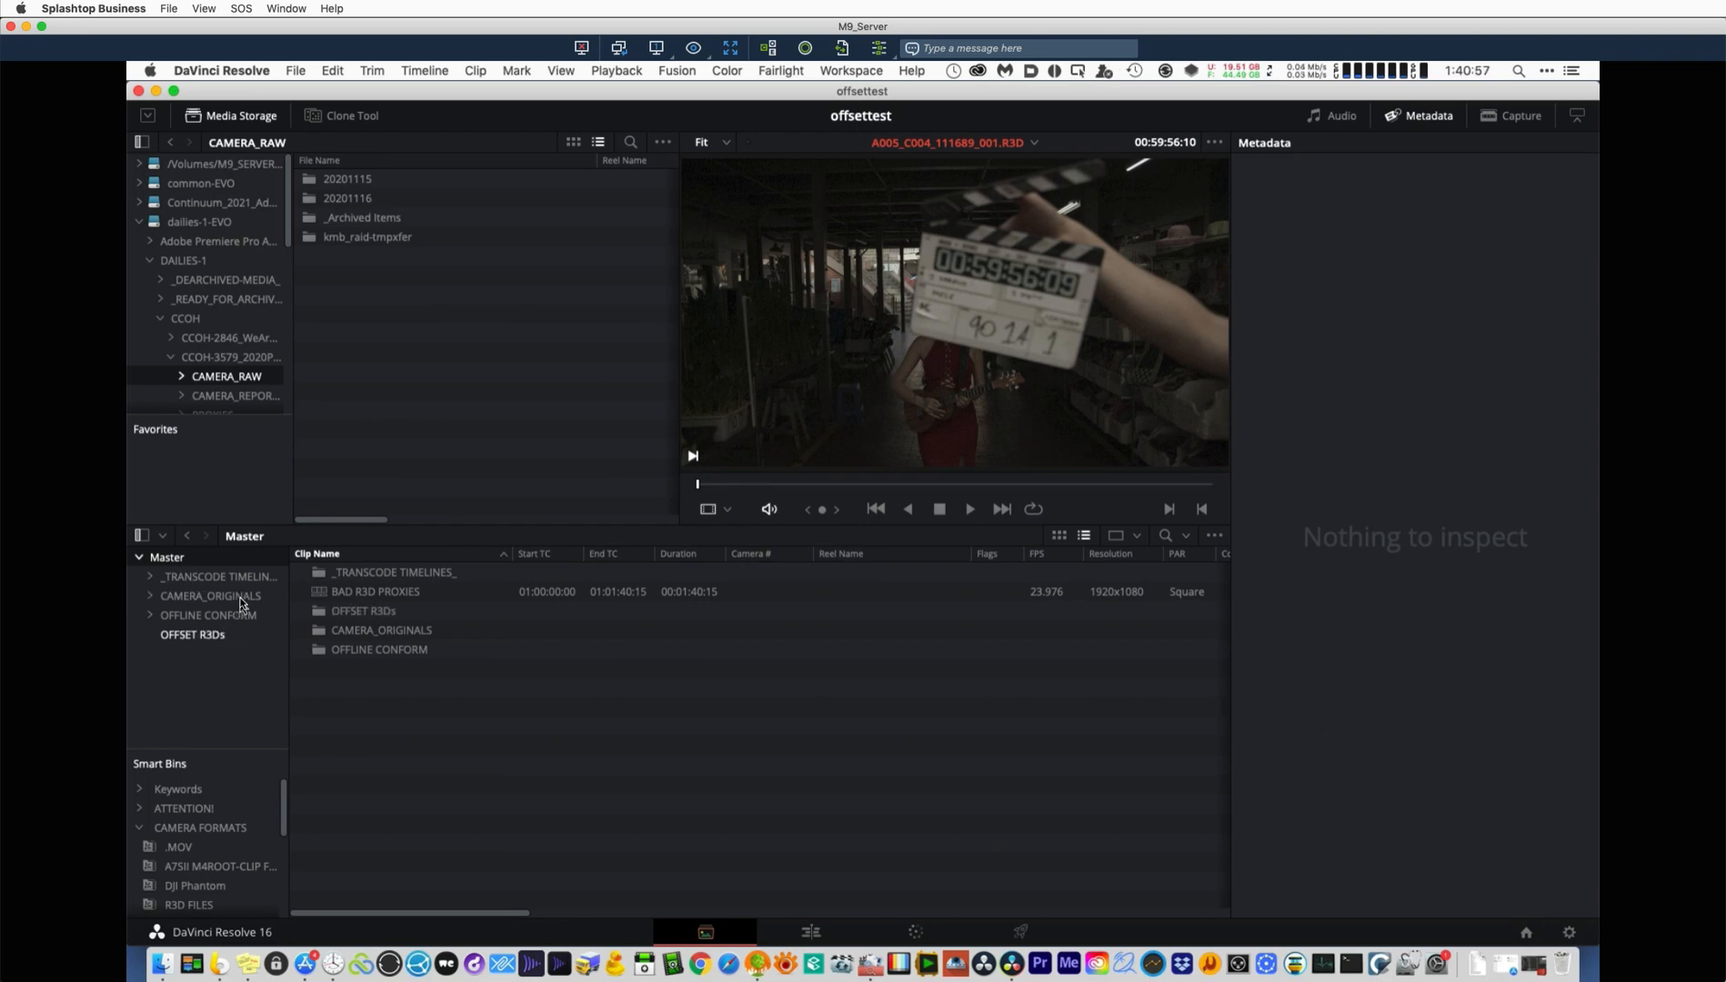
click(205, 635)
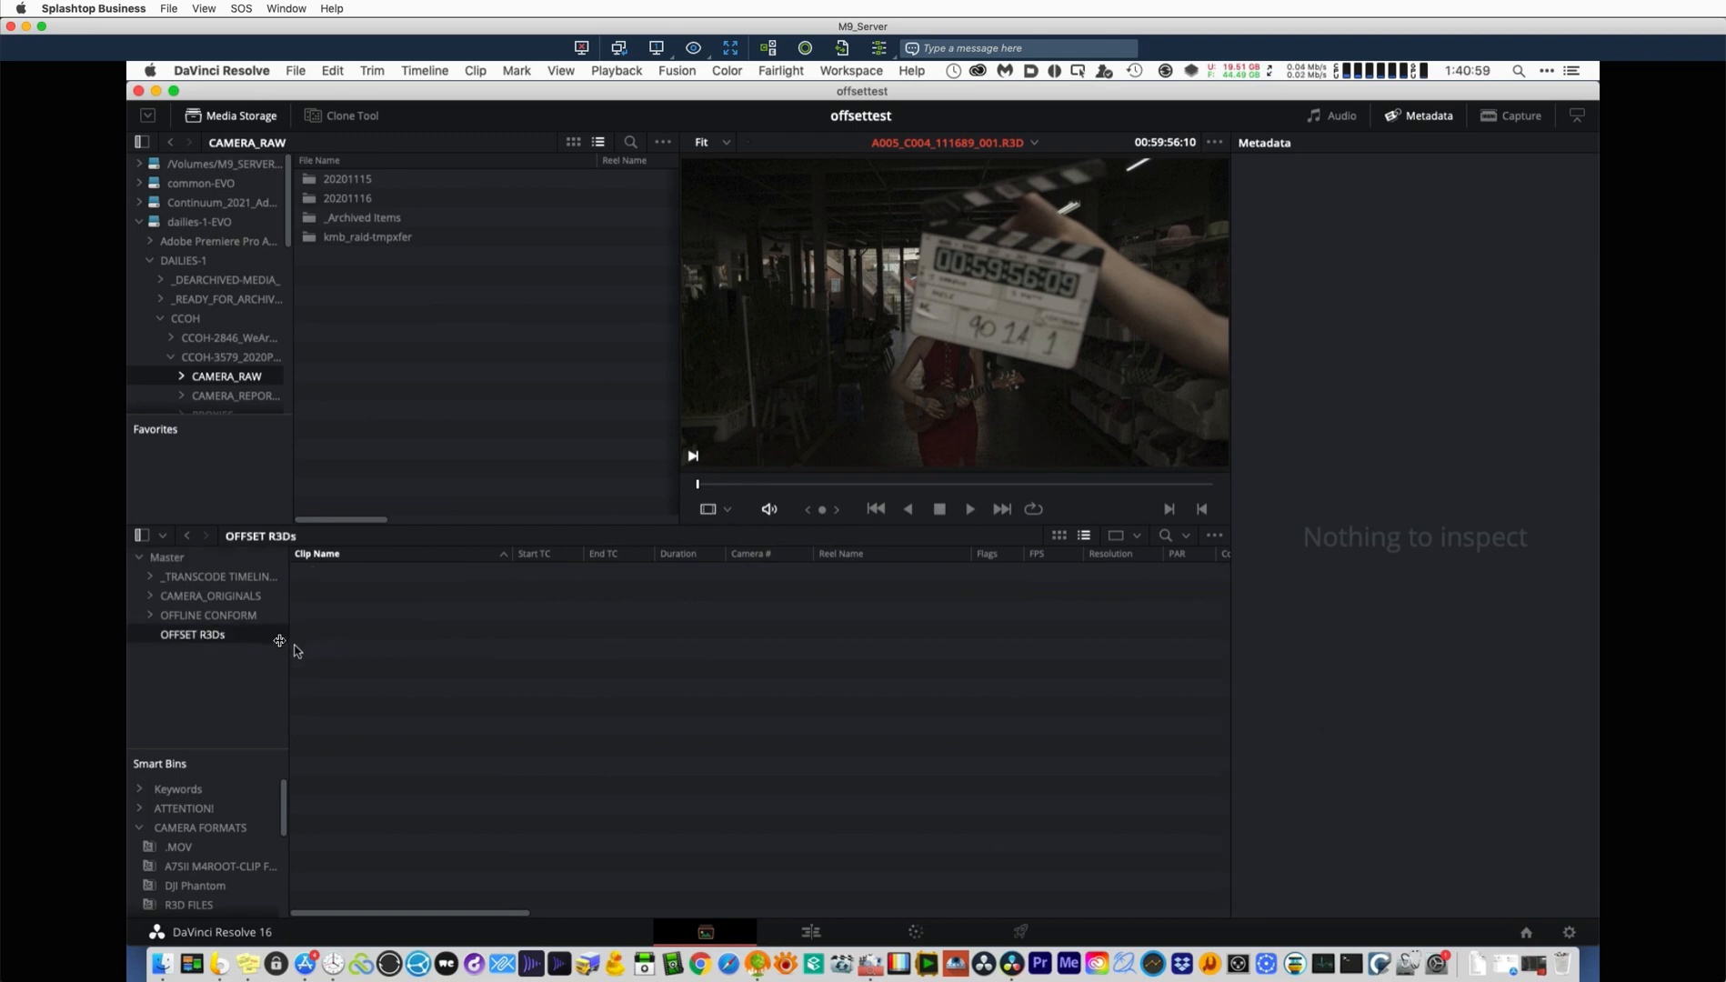
Add the CAMERA_RAW folder and its subfolders to the OFFSET R3Ds bin with a source timecode offset of 1.
right_click(248, 382)
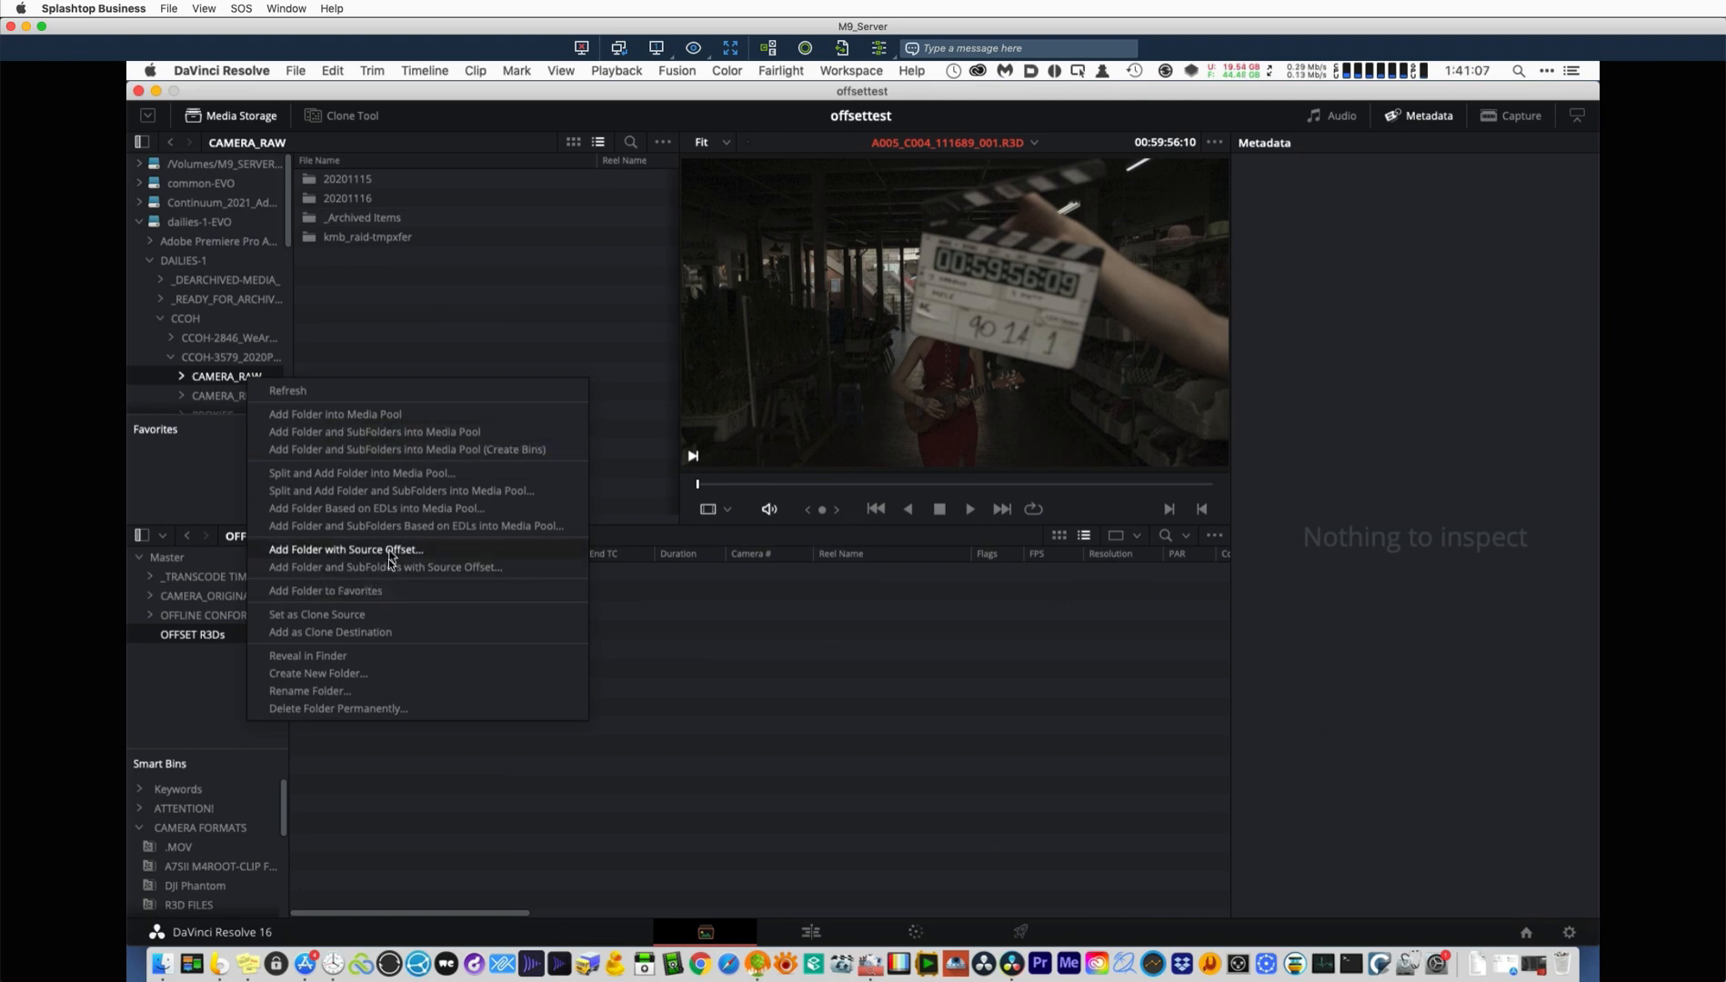
click(487, 567)
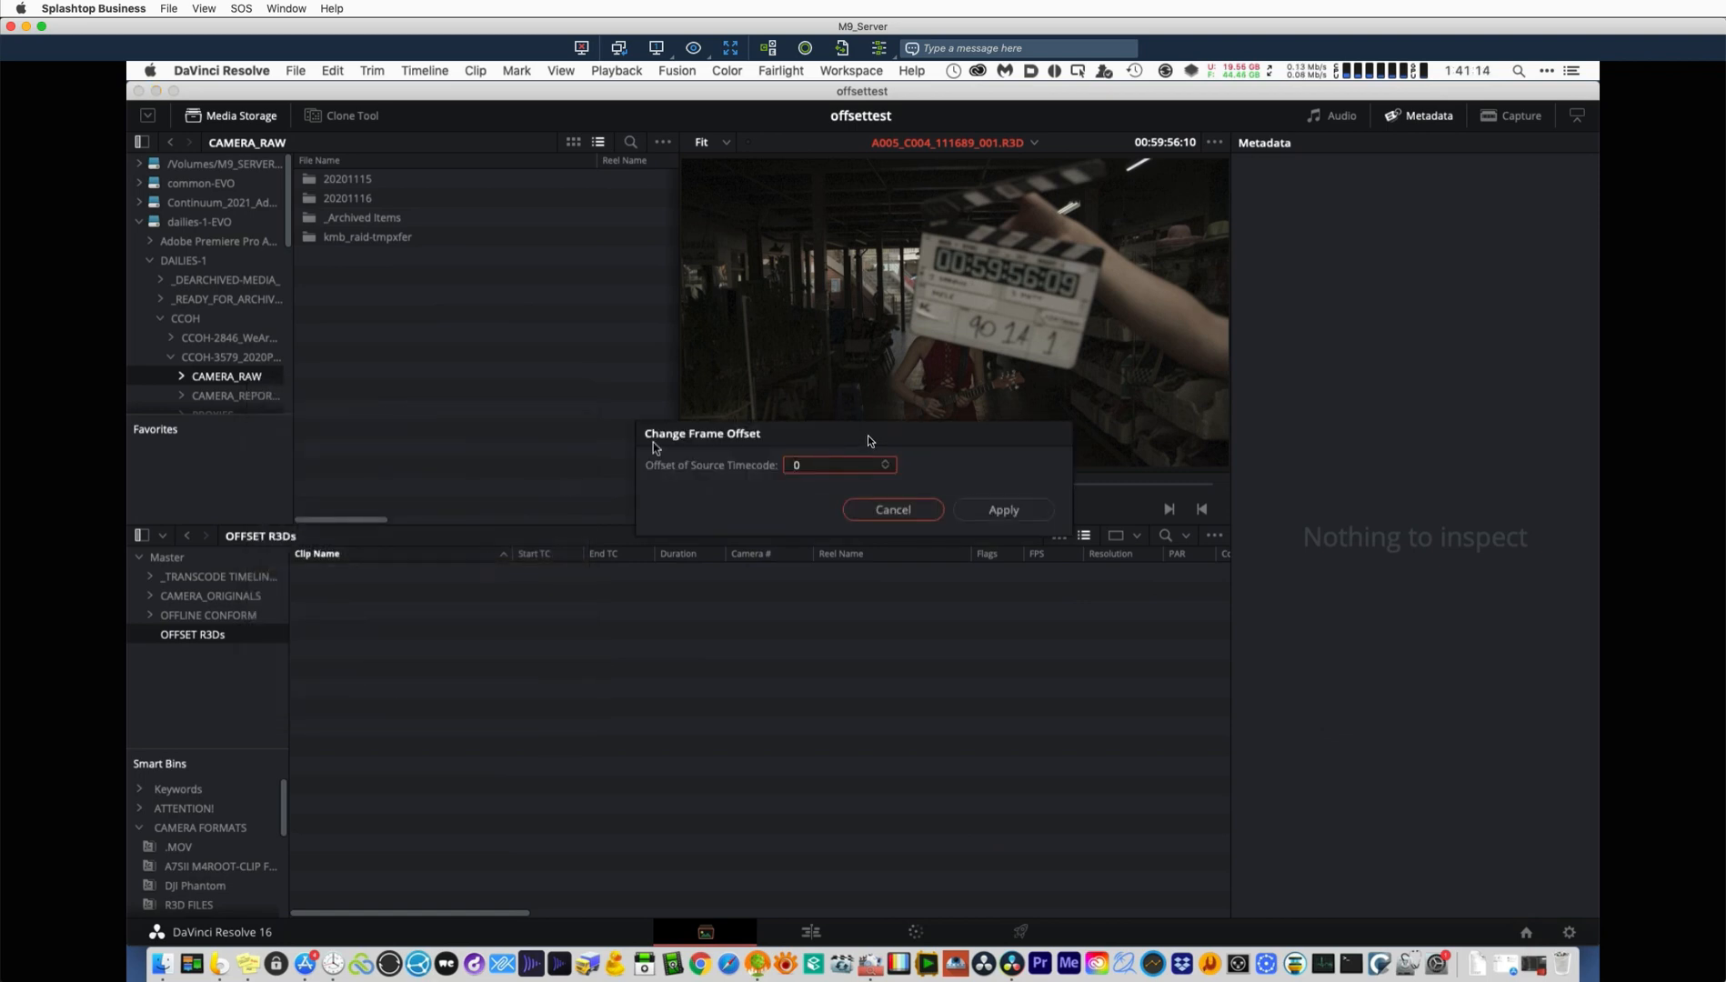
drag(859, 433, 639, 436)
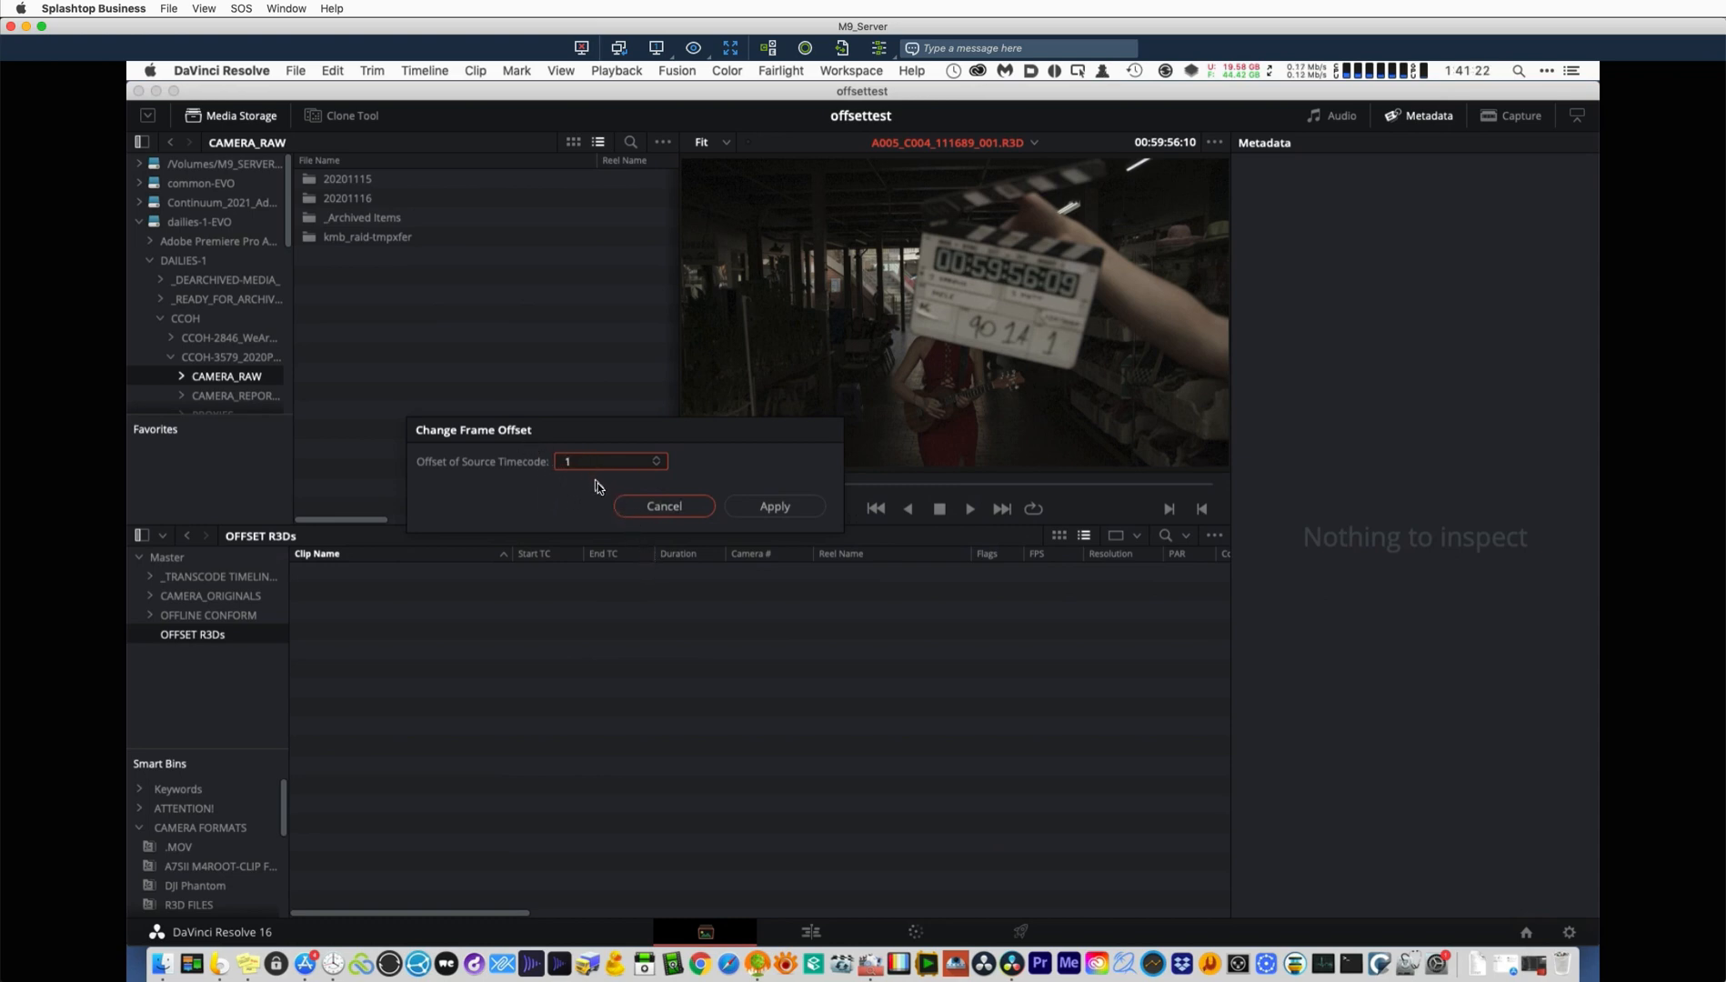
text(1)
key(BackSpace)
key(BackSpace)
text(1)
click(777, 508)
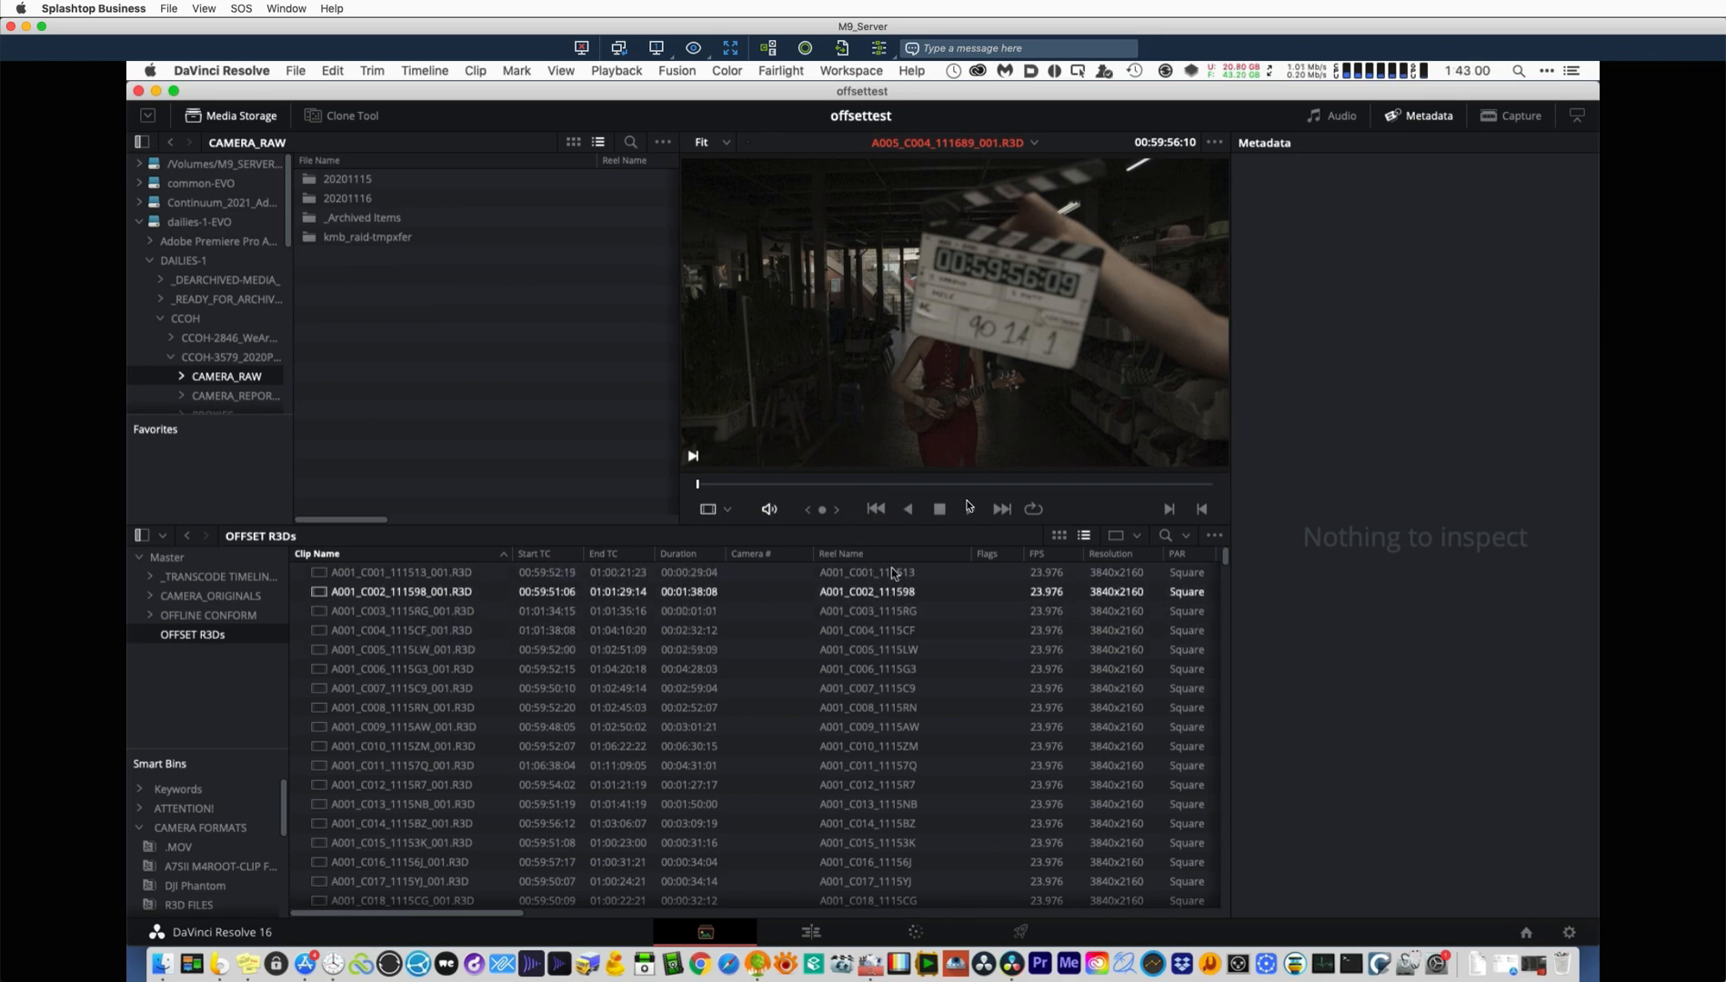
Sort the OFFSET R3Ds bin by descending clip name and remove DJI_0014_20200827.MOV through DJI_0007_20200827.MOV.
click(500, 557)
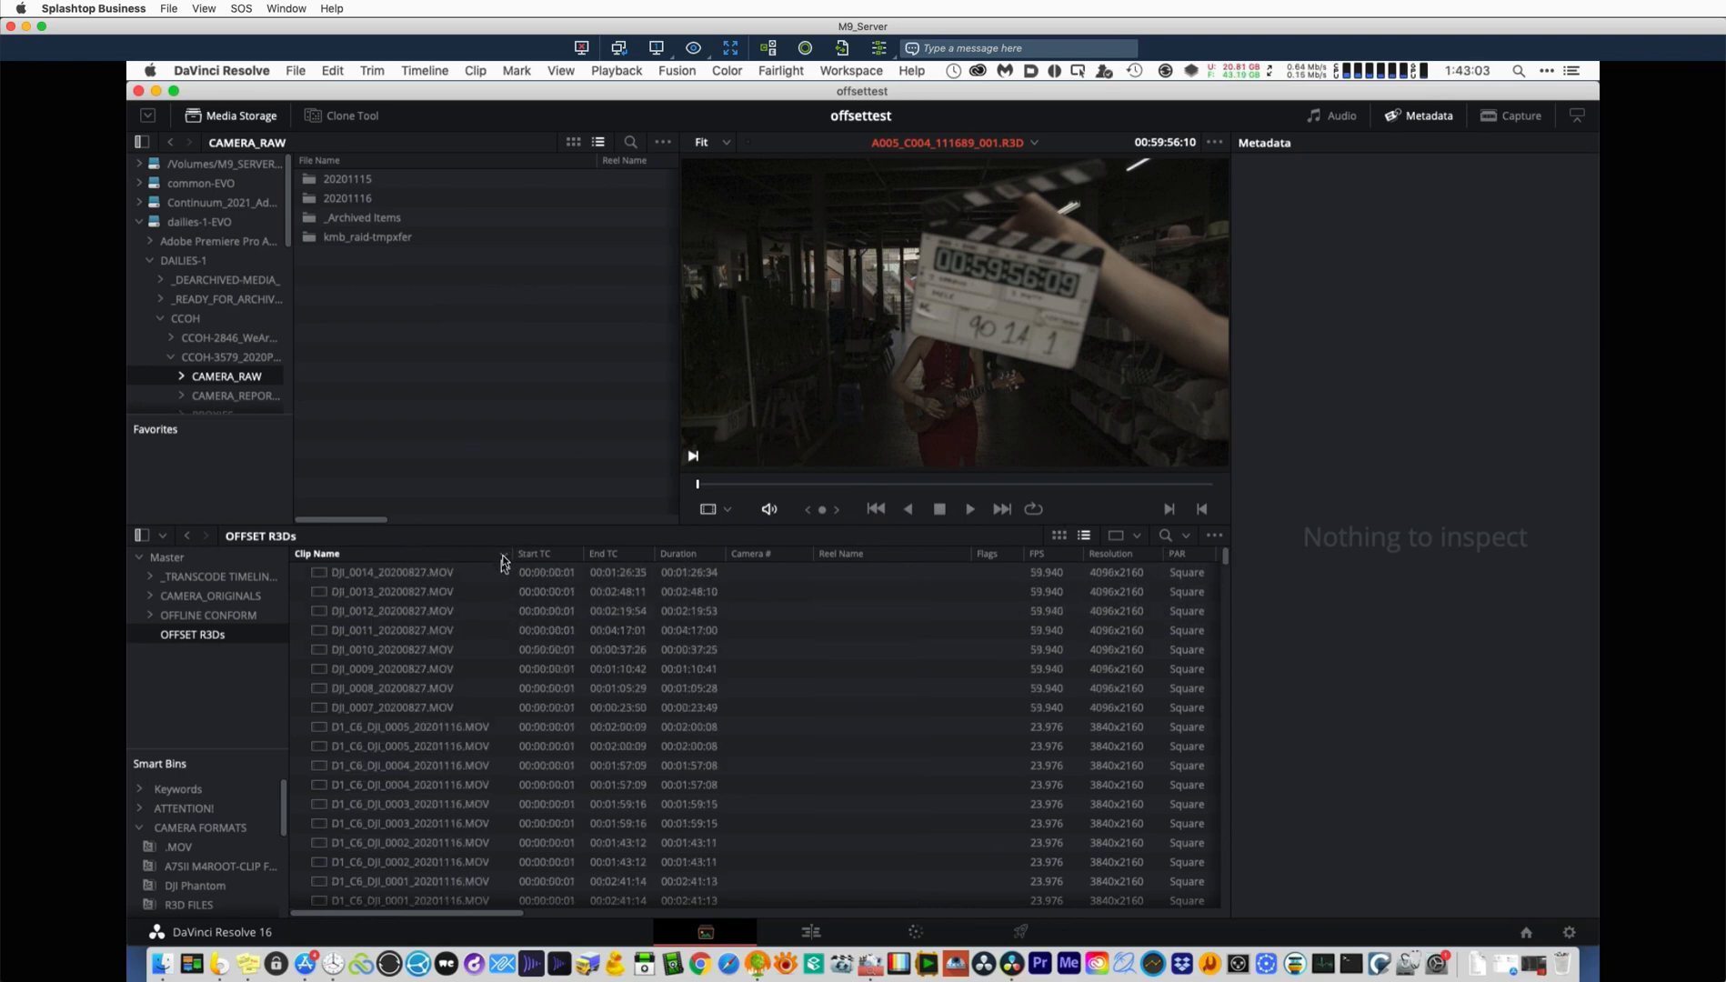
click(417, 707)
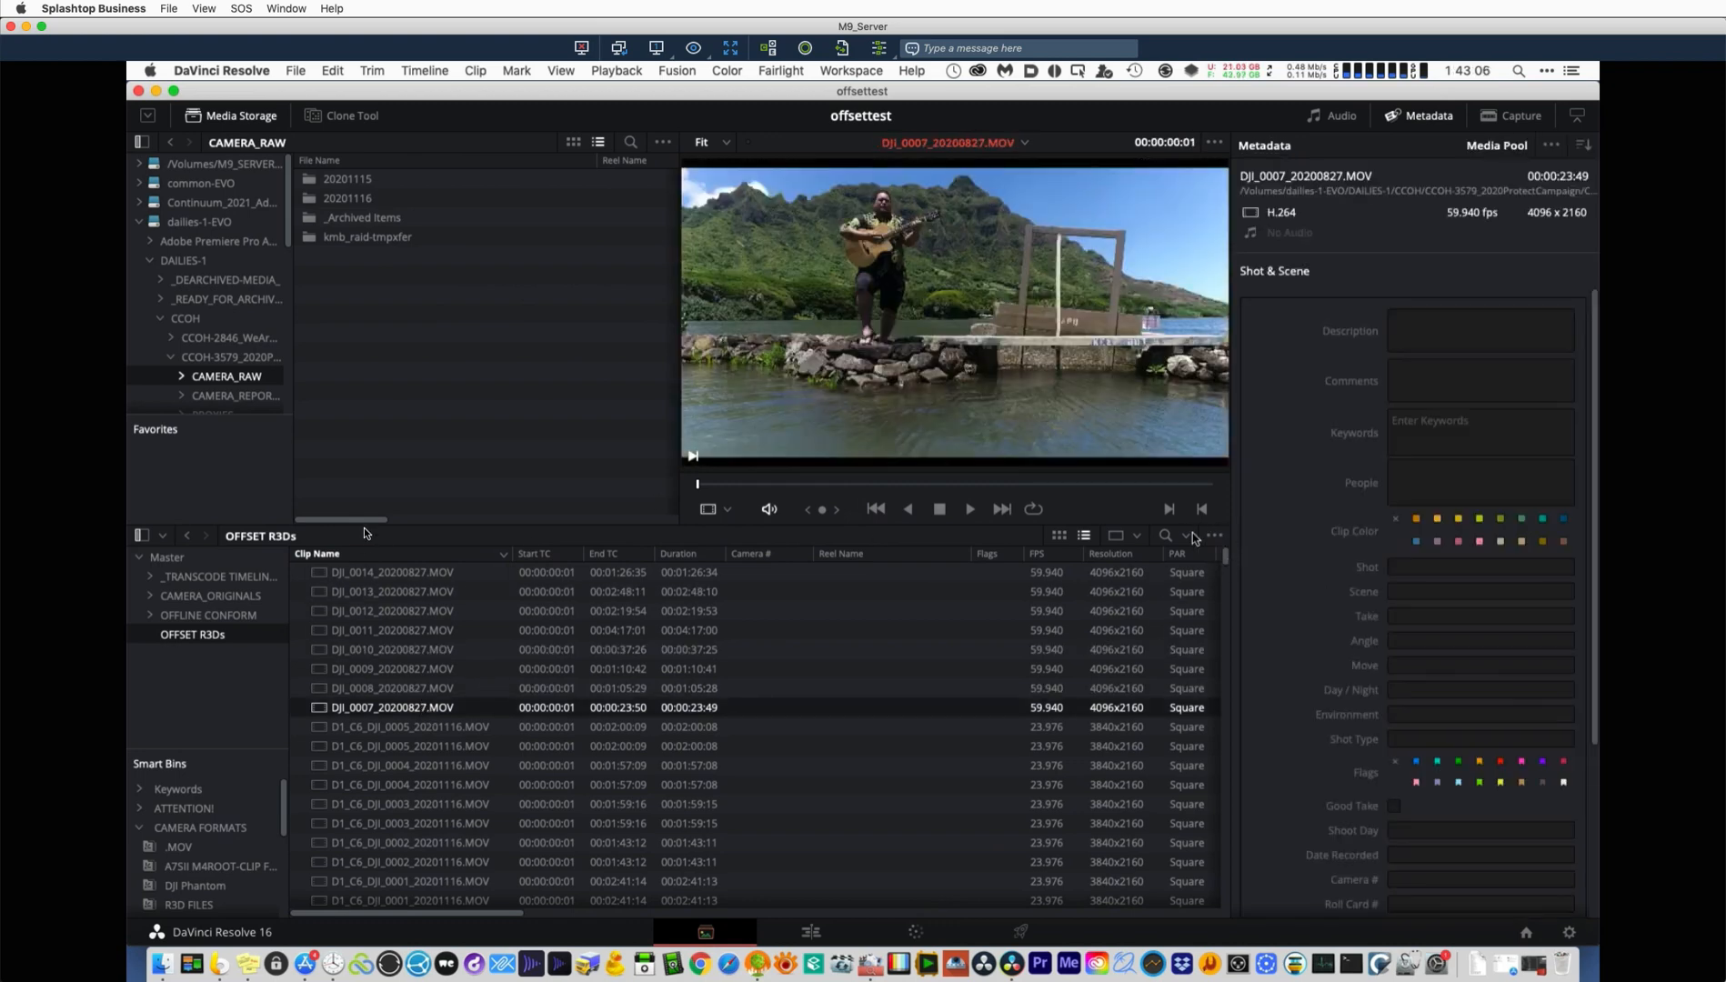
shift+click(386, 576)
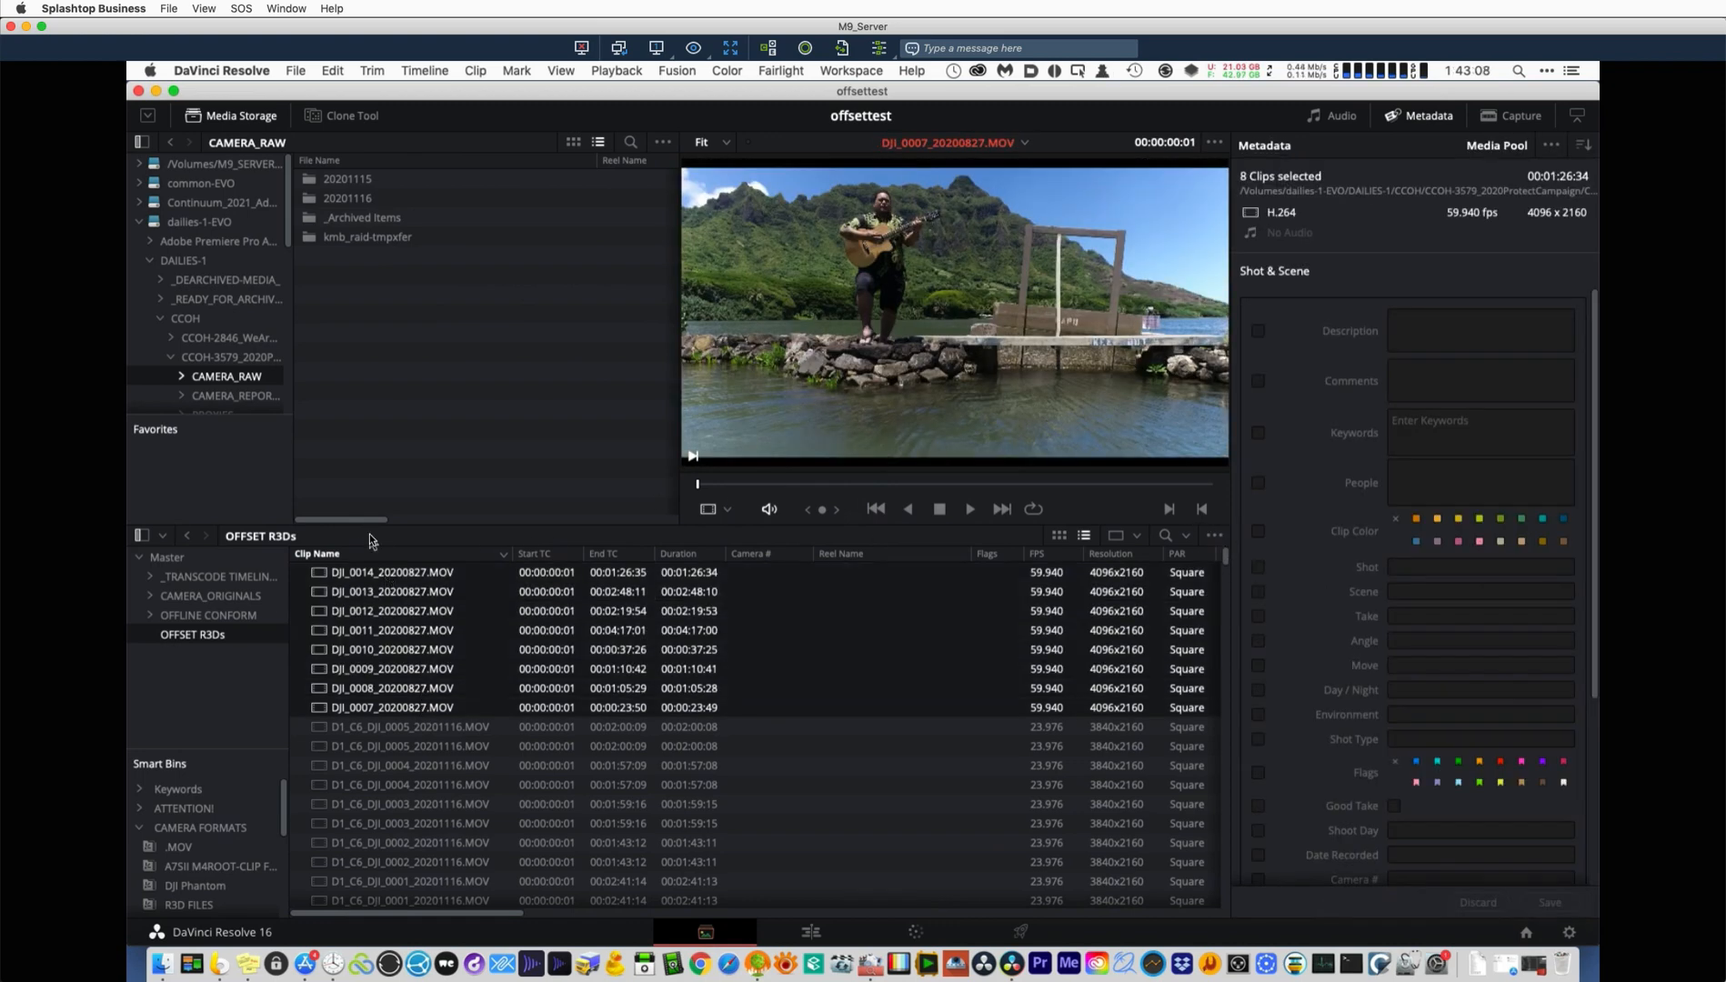
key(Delete)
click(1007, 584)
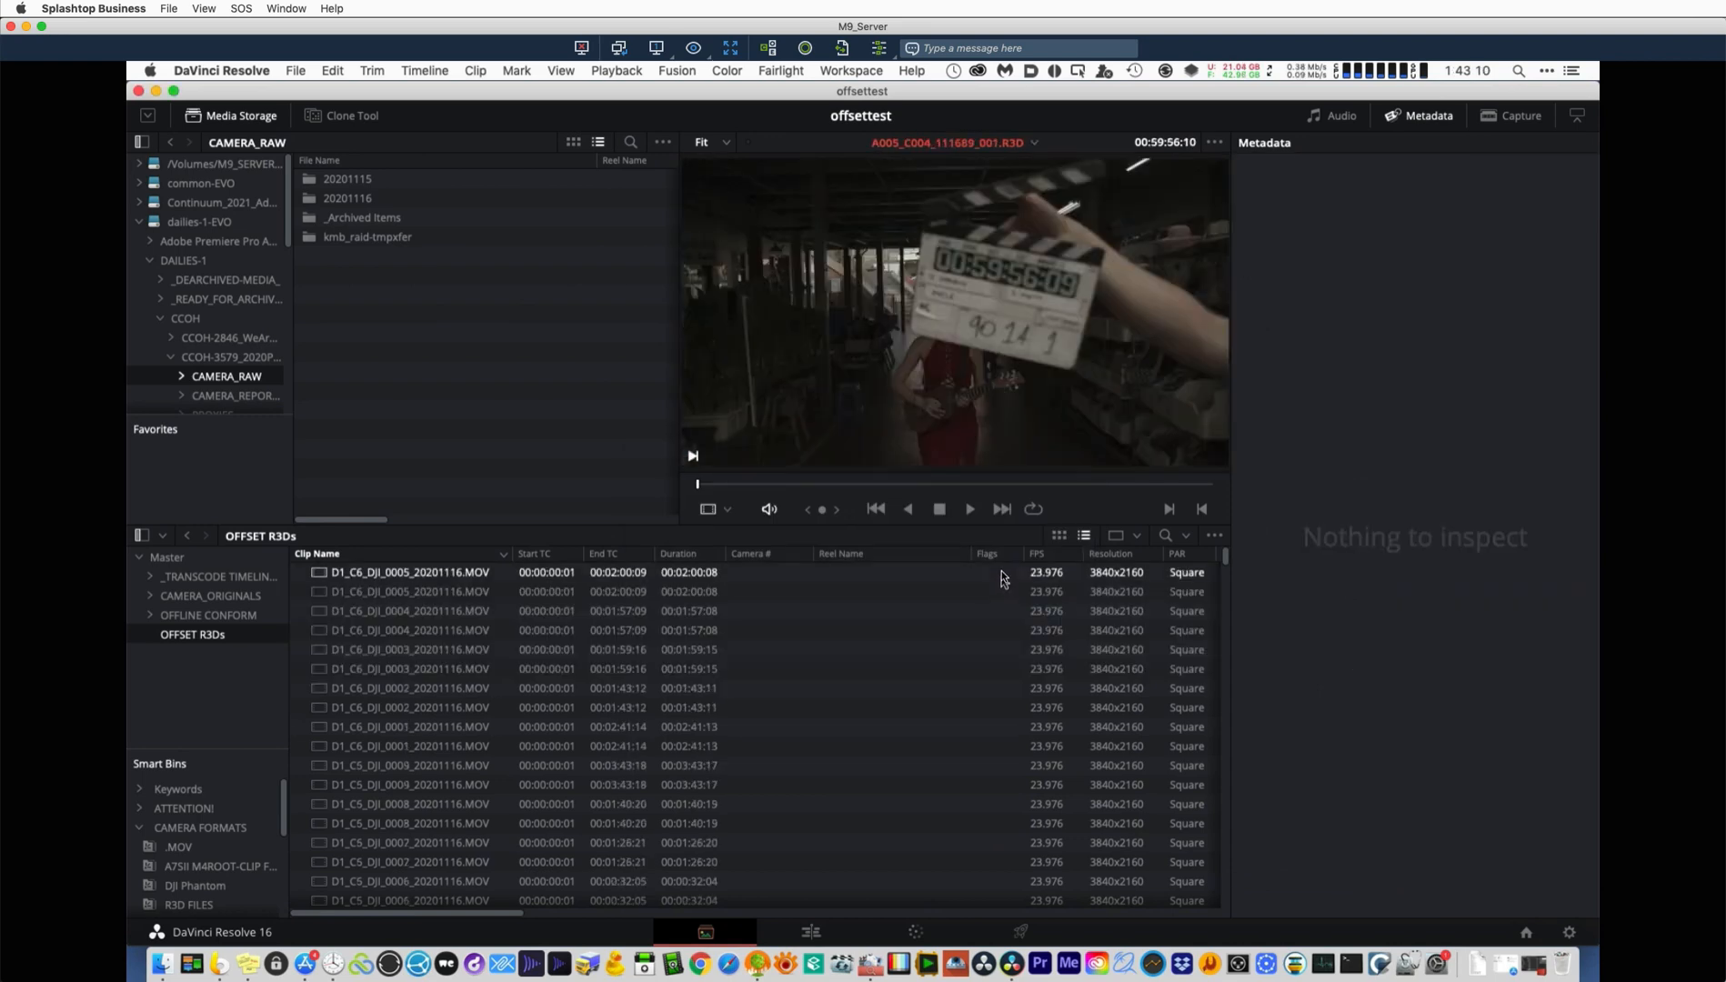
Remove the clips from D1_C6_DJI_0005_20201116.MOV through C0001_20201115.MP4, leaving only R3D clips, and sort the bin by ascending clip name.
click(456, 572)
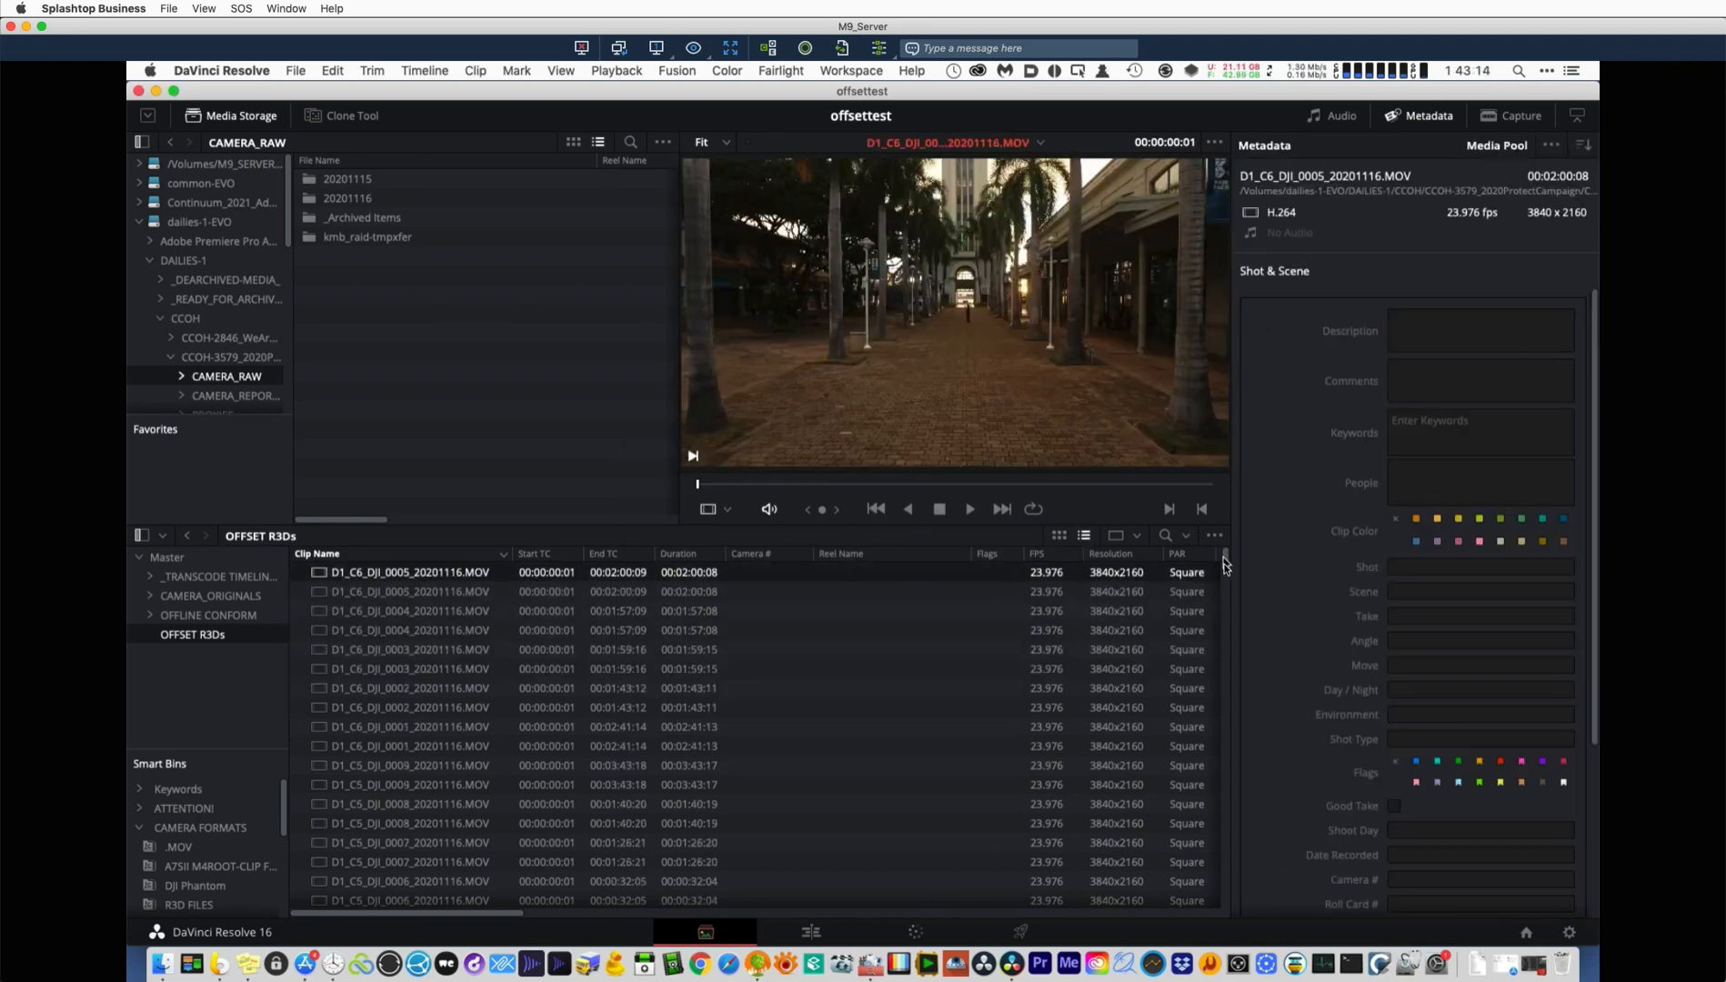
drag(1224, 566, 1193, 839)
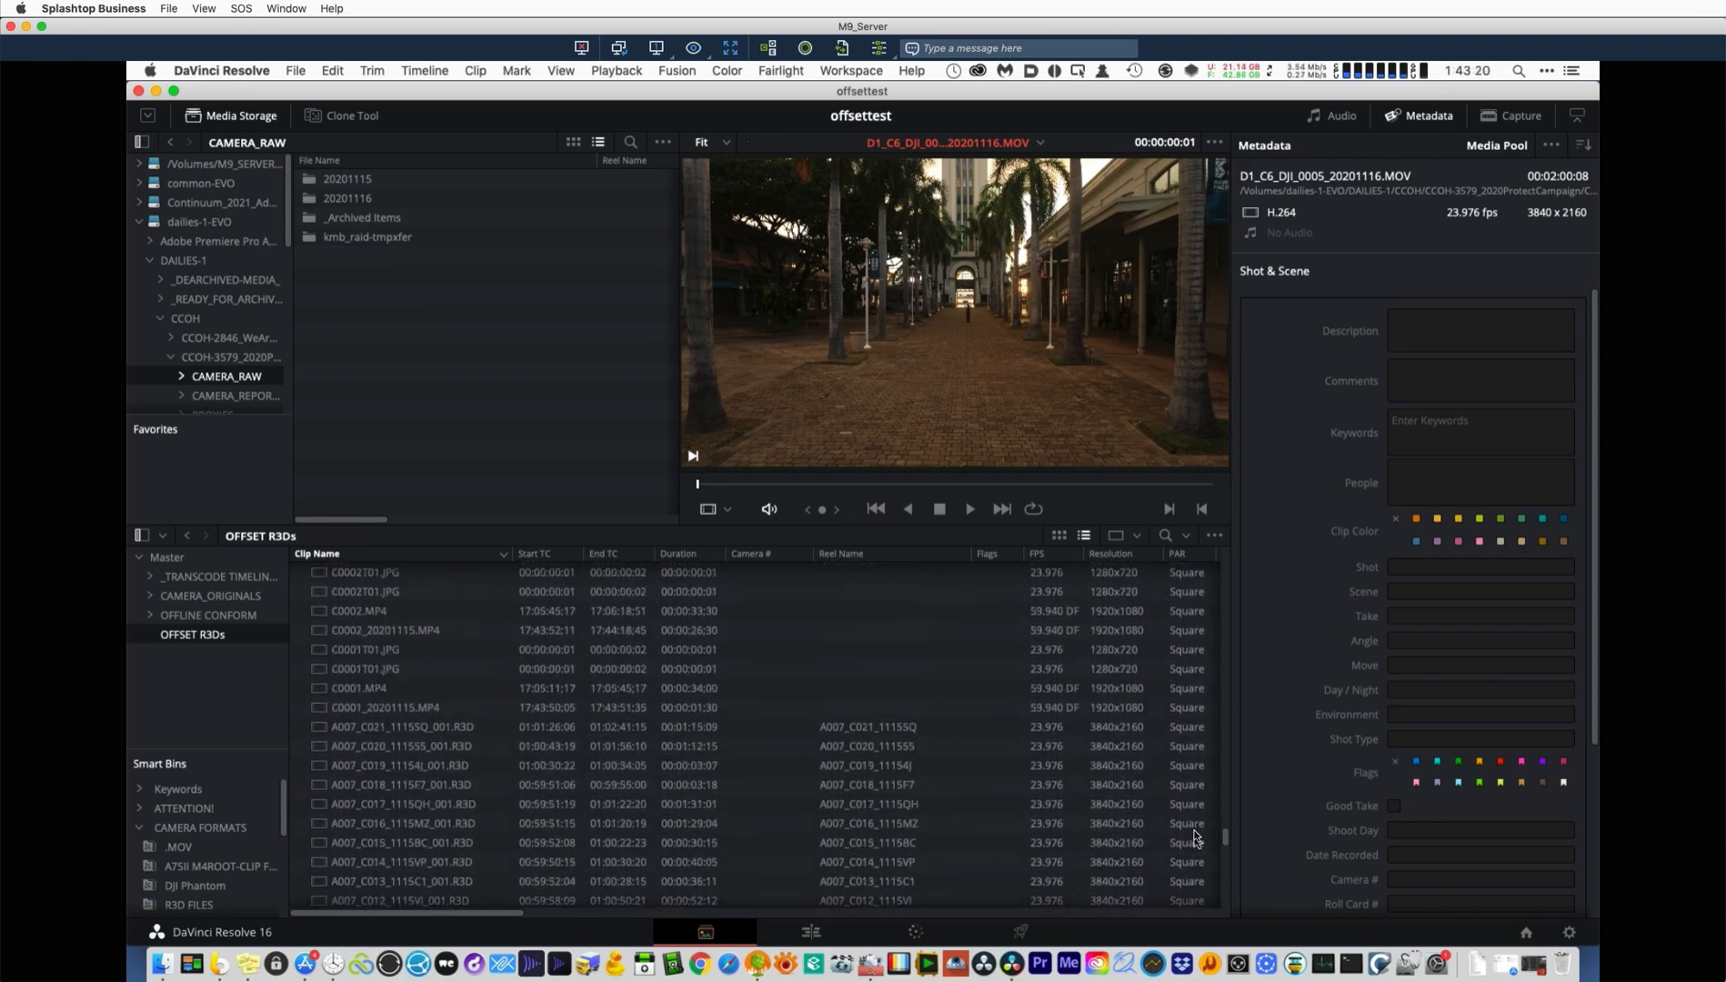
scroll(1194, 838, down, 3)
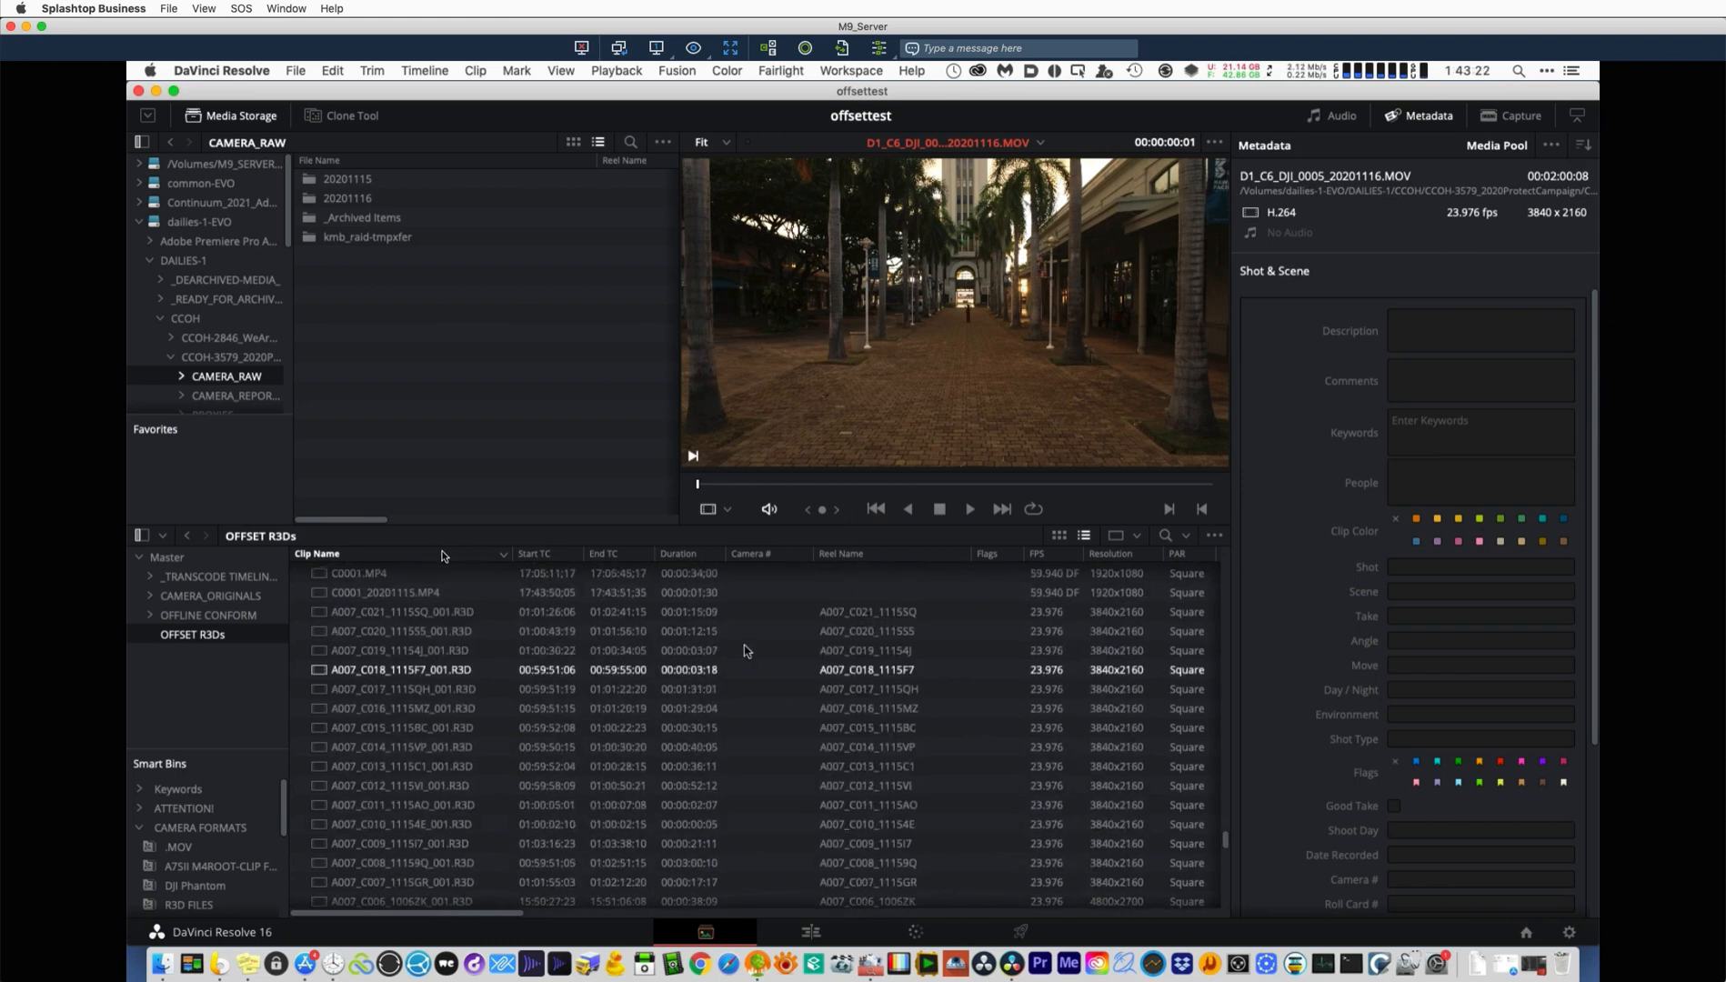
shift+click(437, 593)
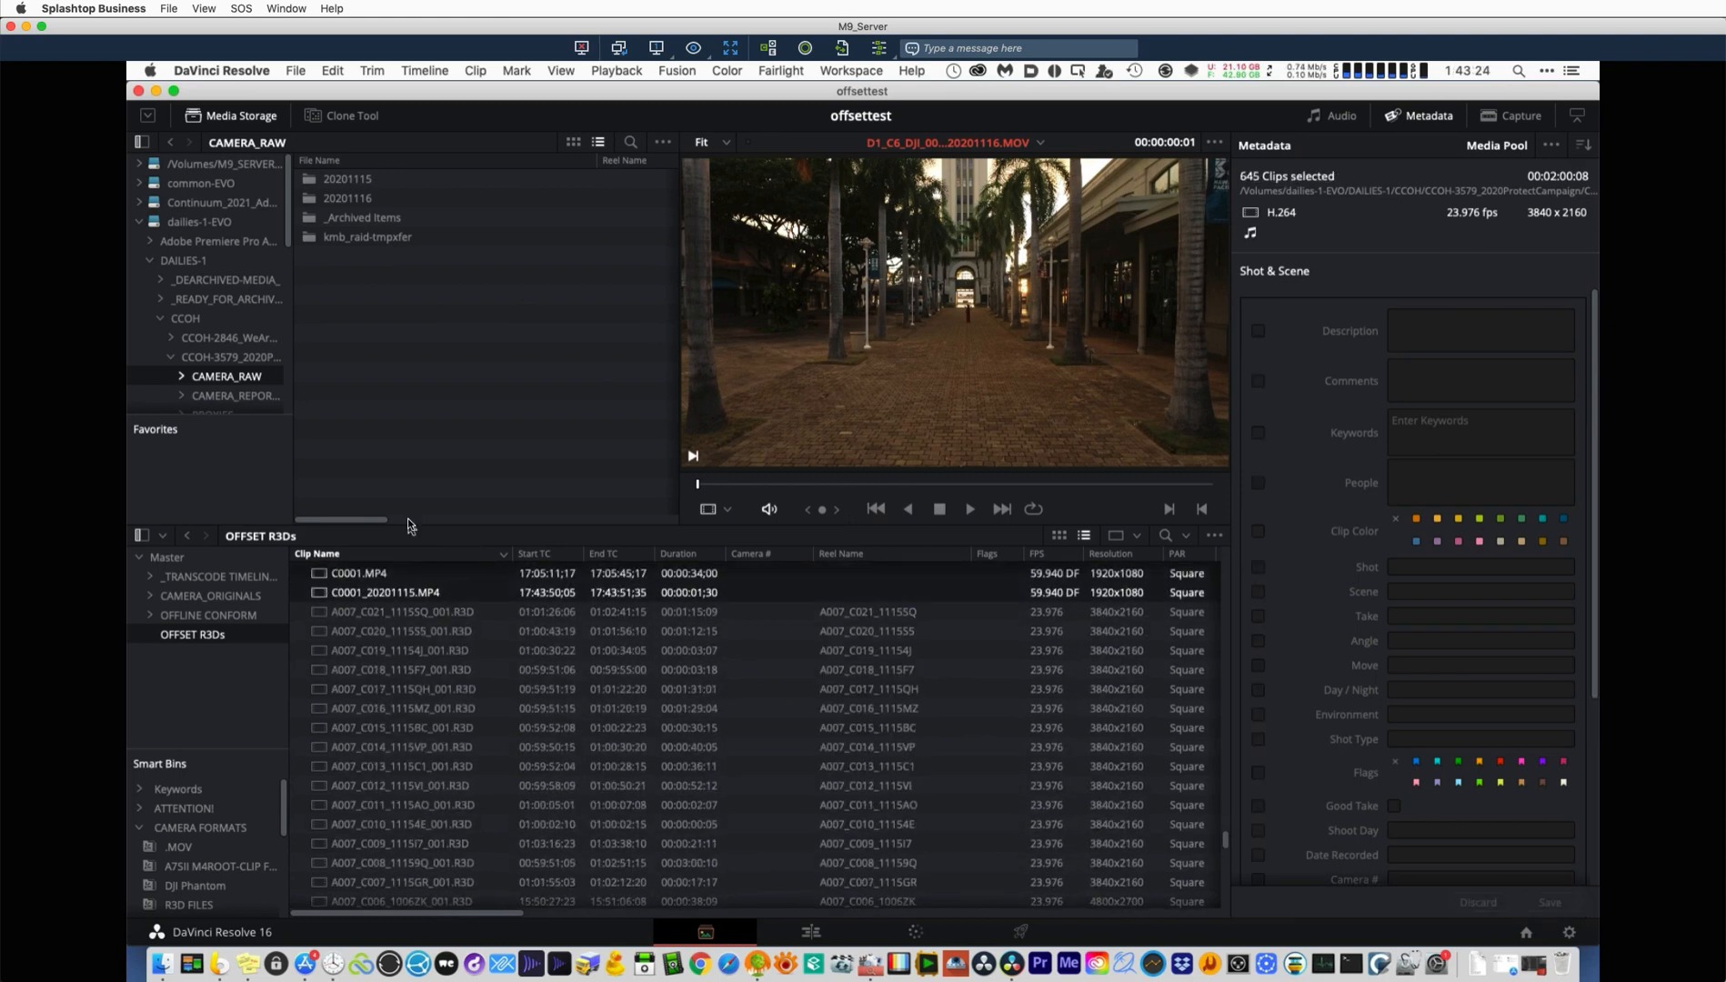
key(Delete)
click(1030, 589)
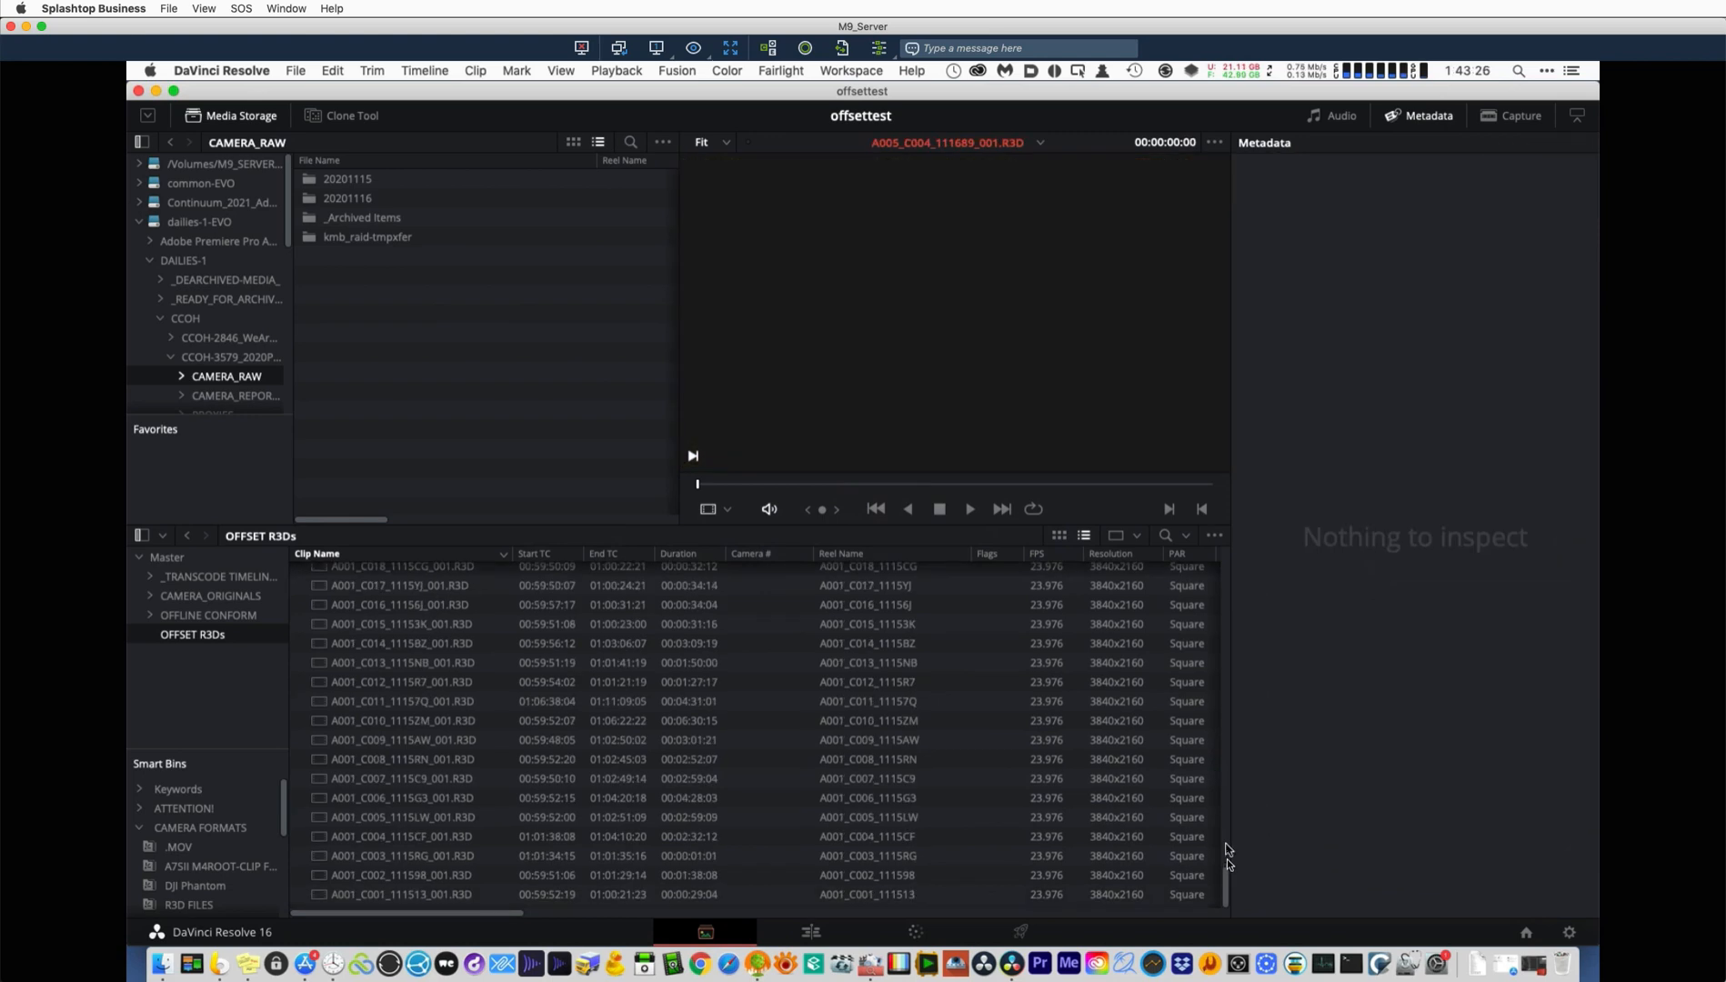
drag(1226, 874, 1216, 533)
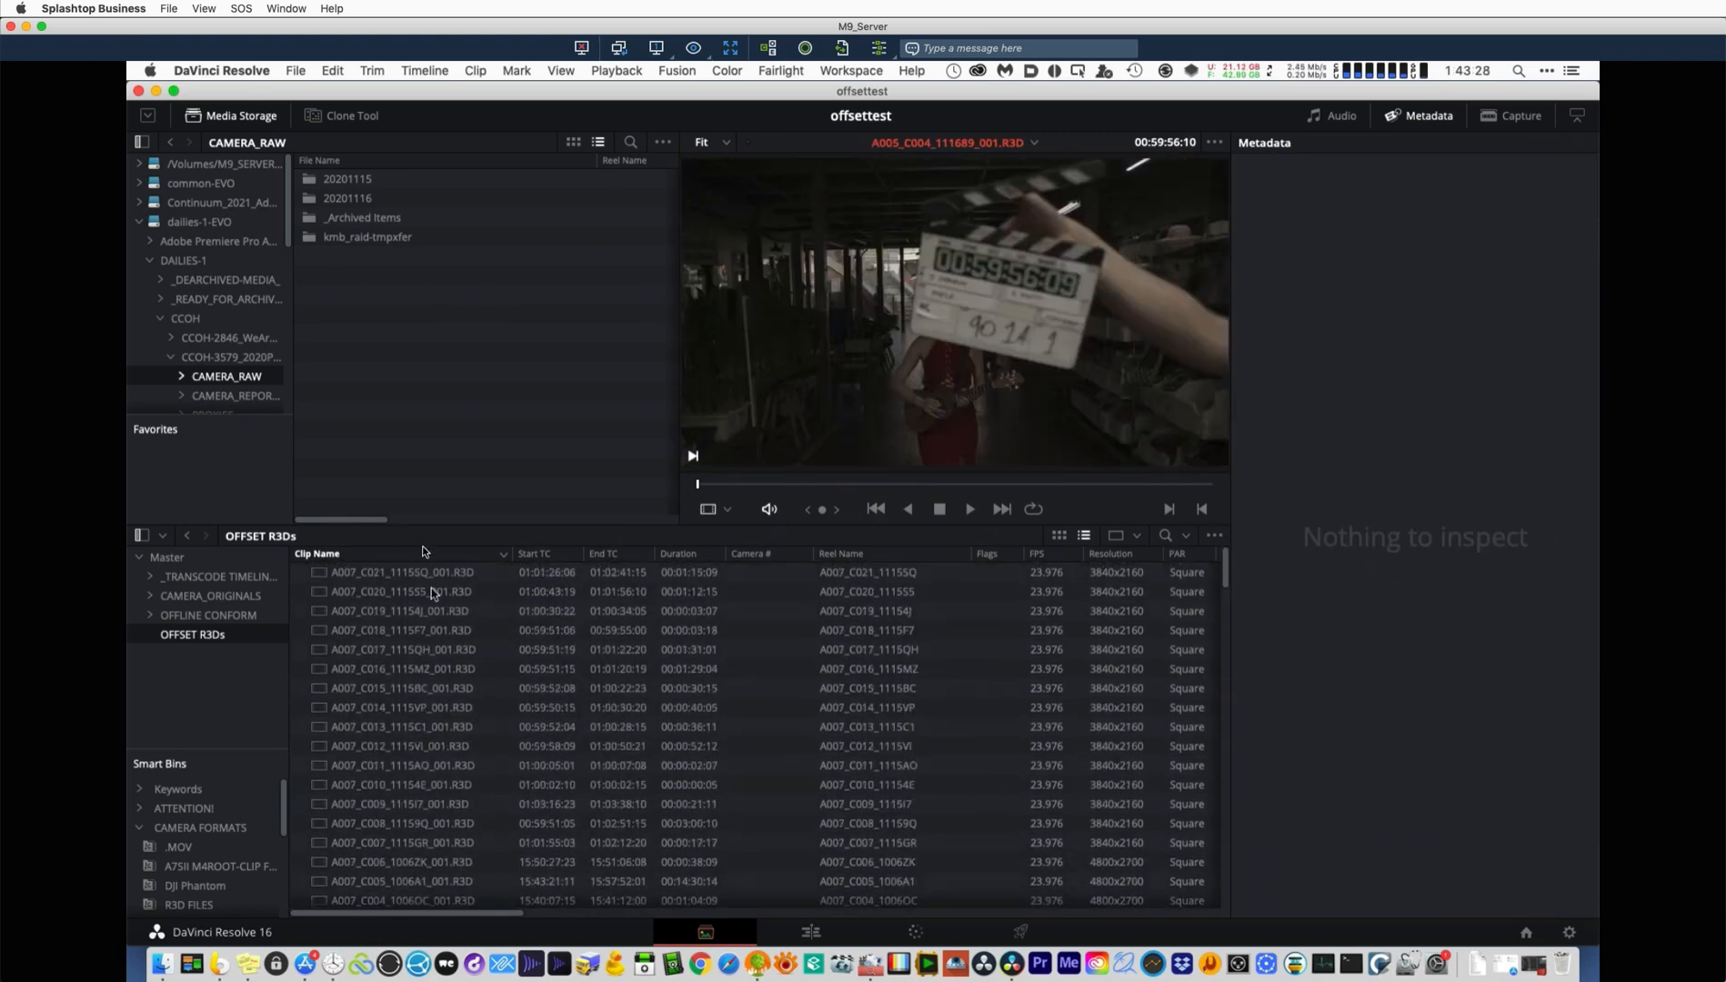
click(424, 551)
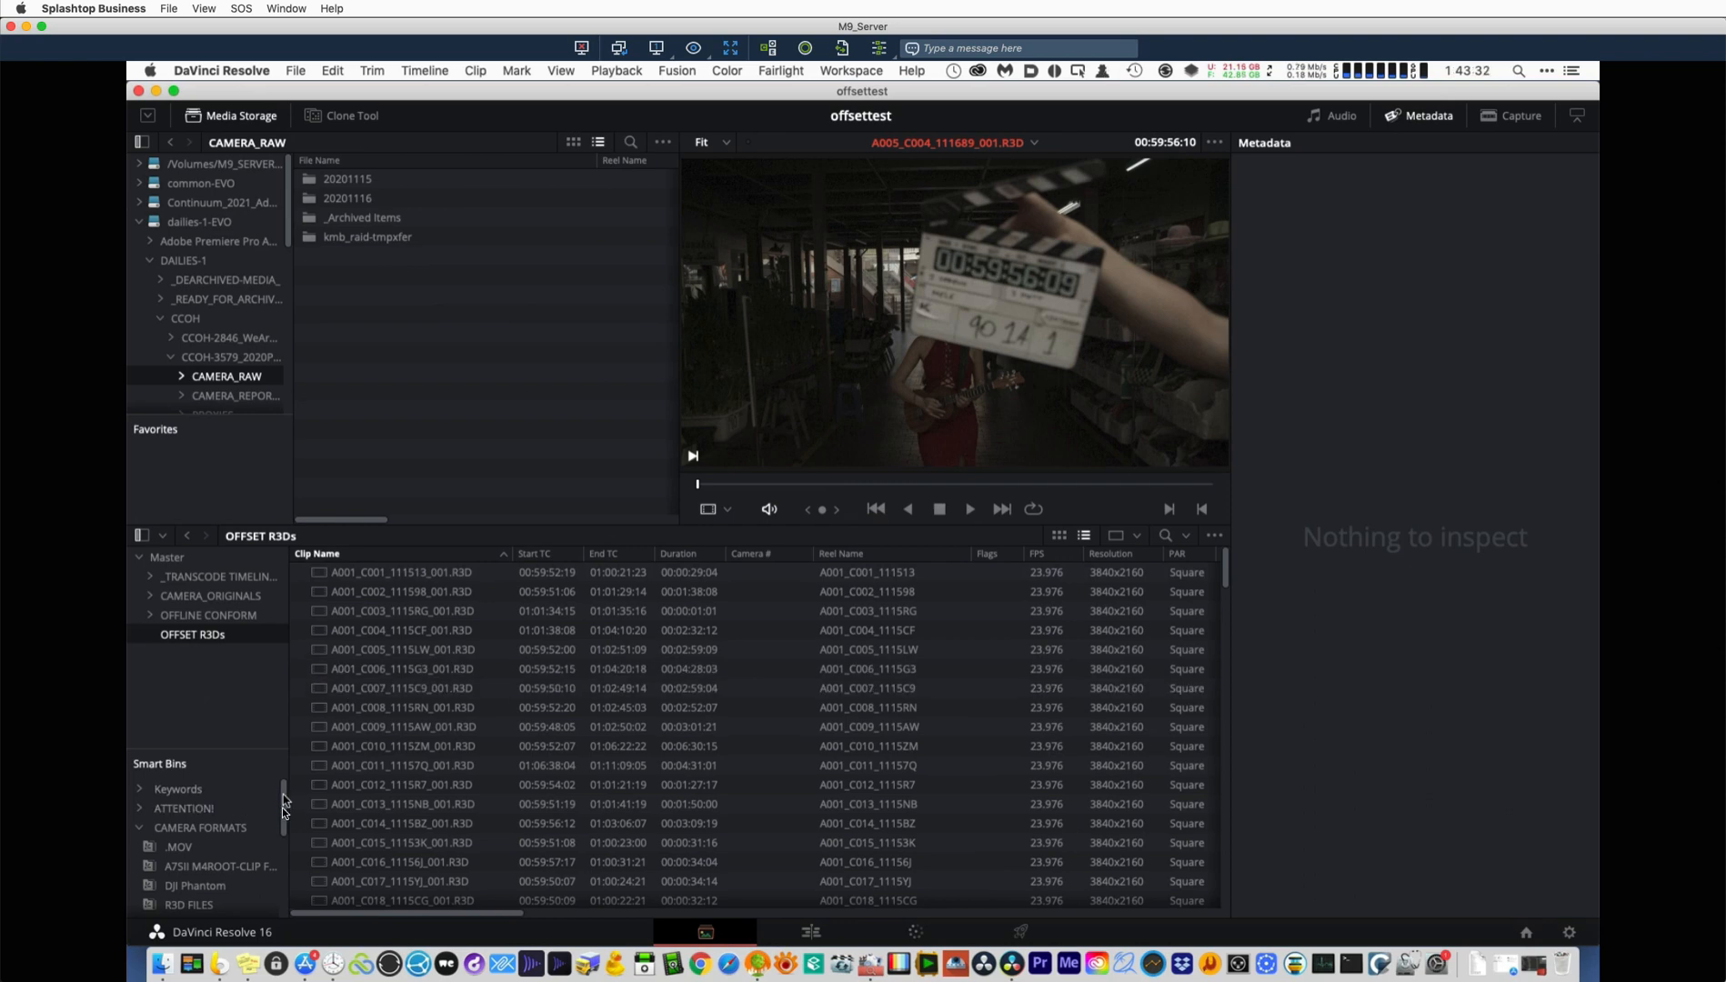
Show the R3D FILES smart bin and compare the start and end timecodes of the two A001_C001_111513_001.R3D copies.
scroll(282, 806, down, 2)
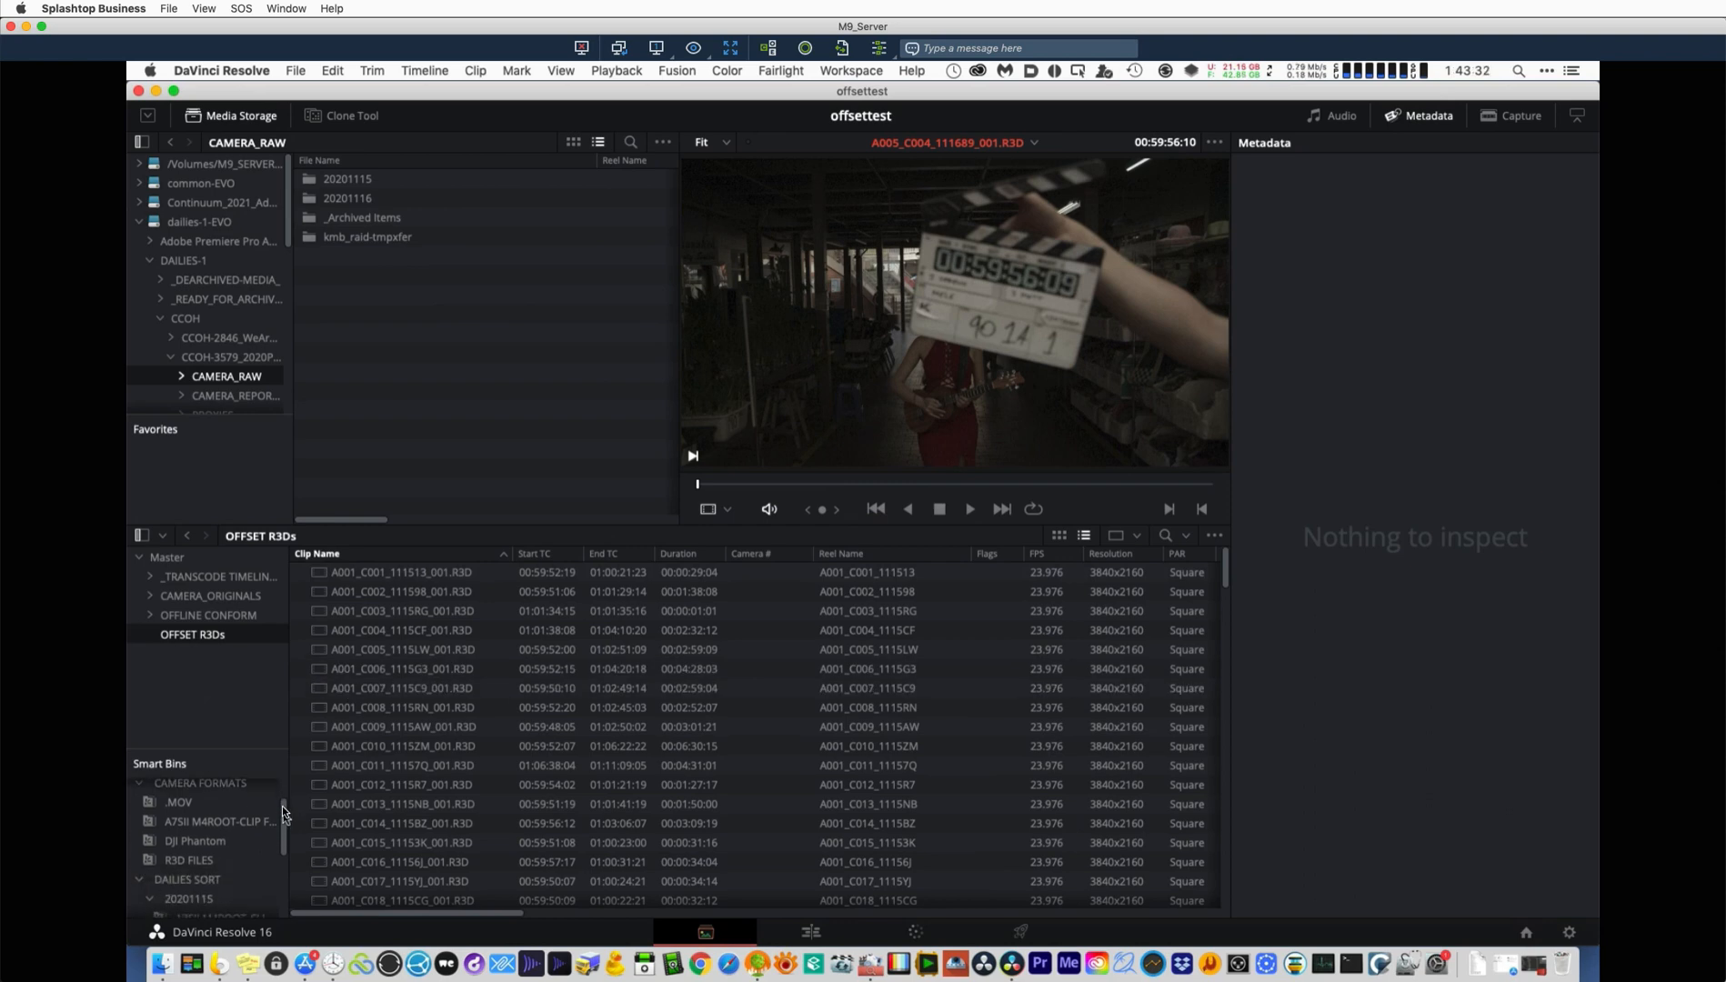
click(171, 862)
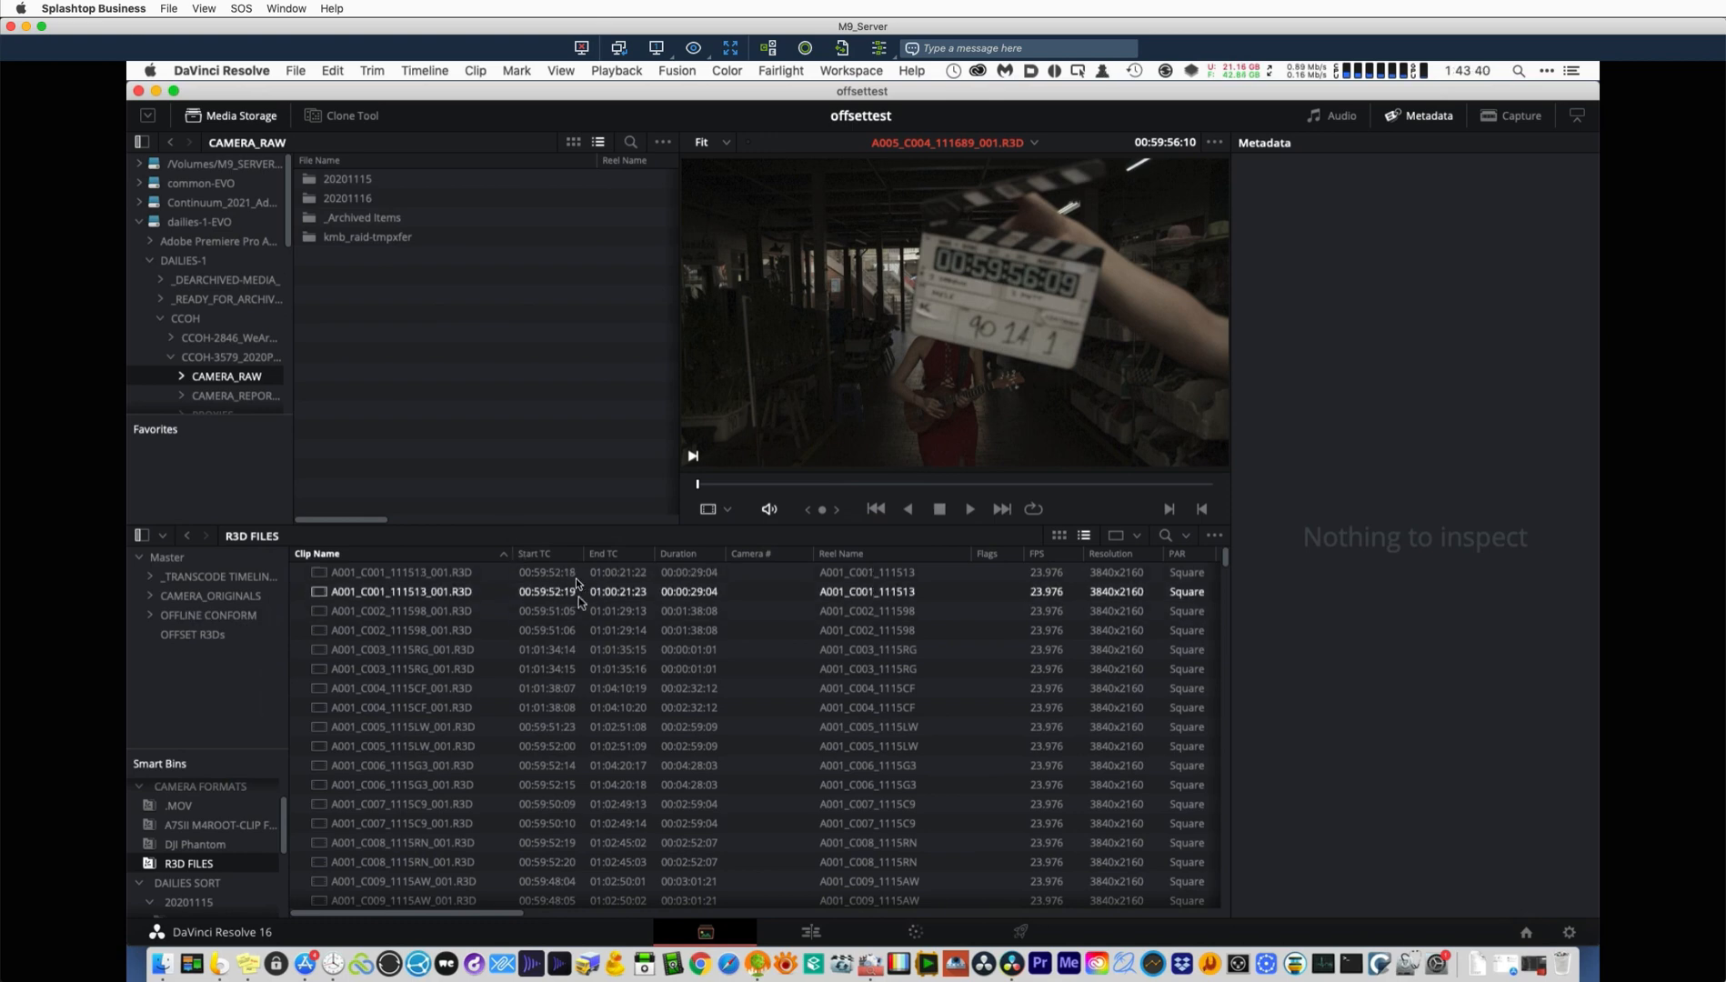
click(408, 575)
shift+click(411, 591)
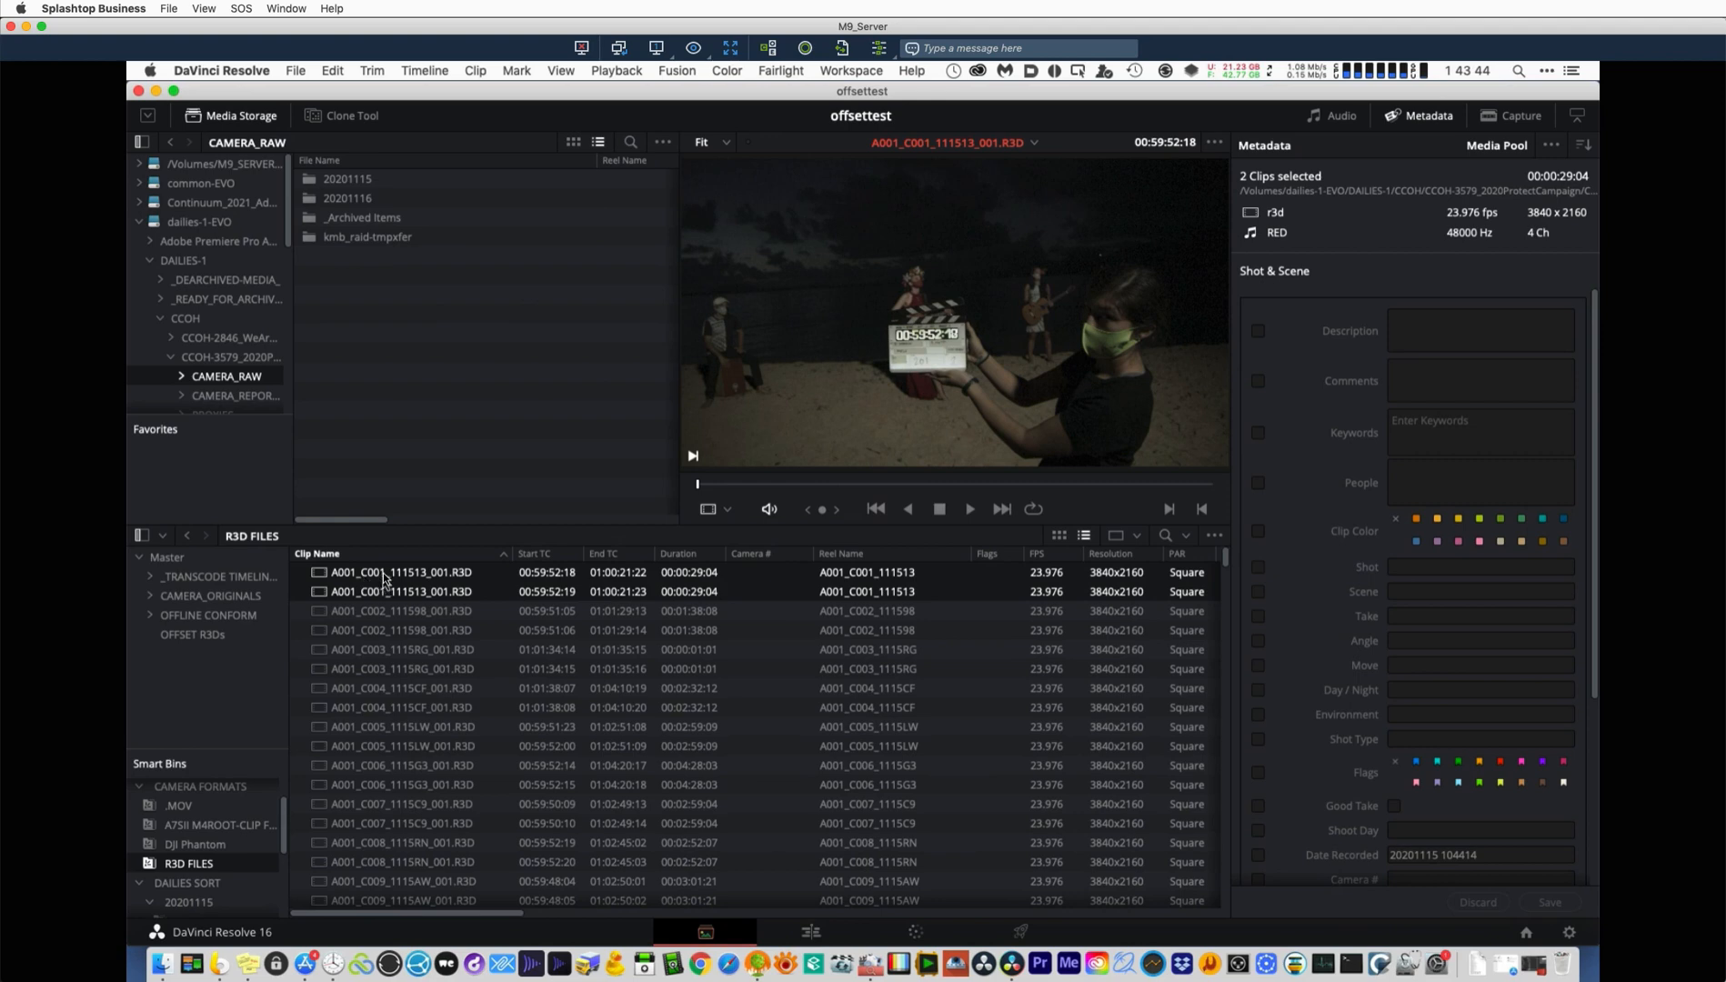
Load Mele60 Offline Ver AMG-TORESOLVE.xml into the Master bin with automatic import of source clips turned off.
click(580, 591)
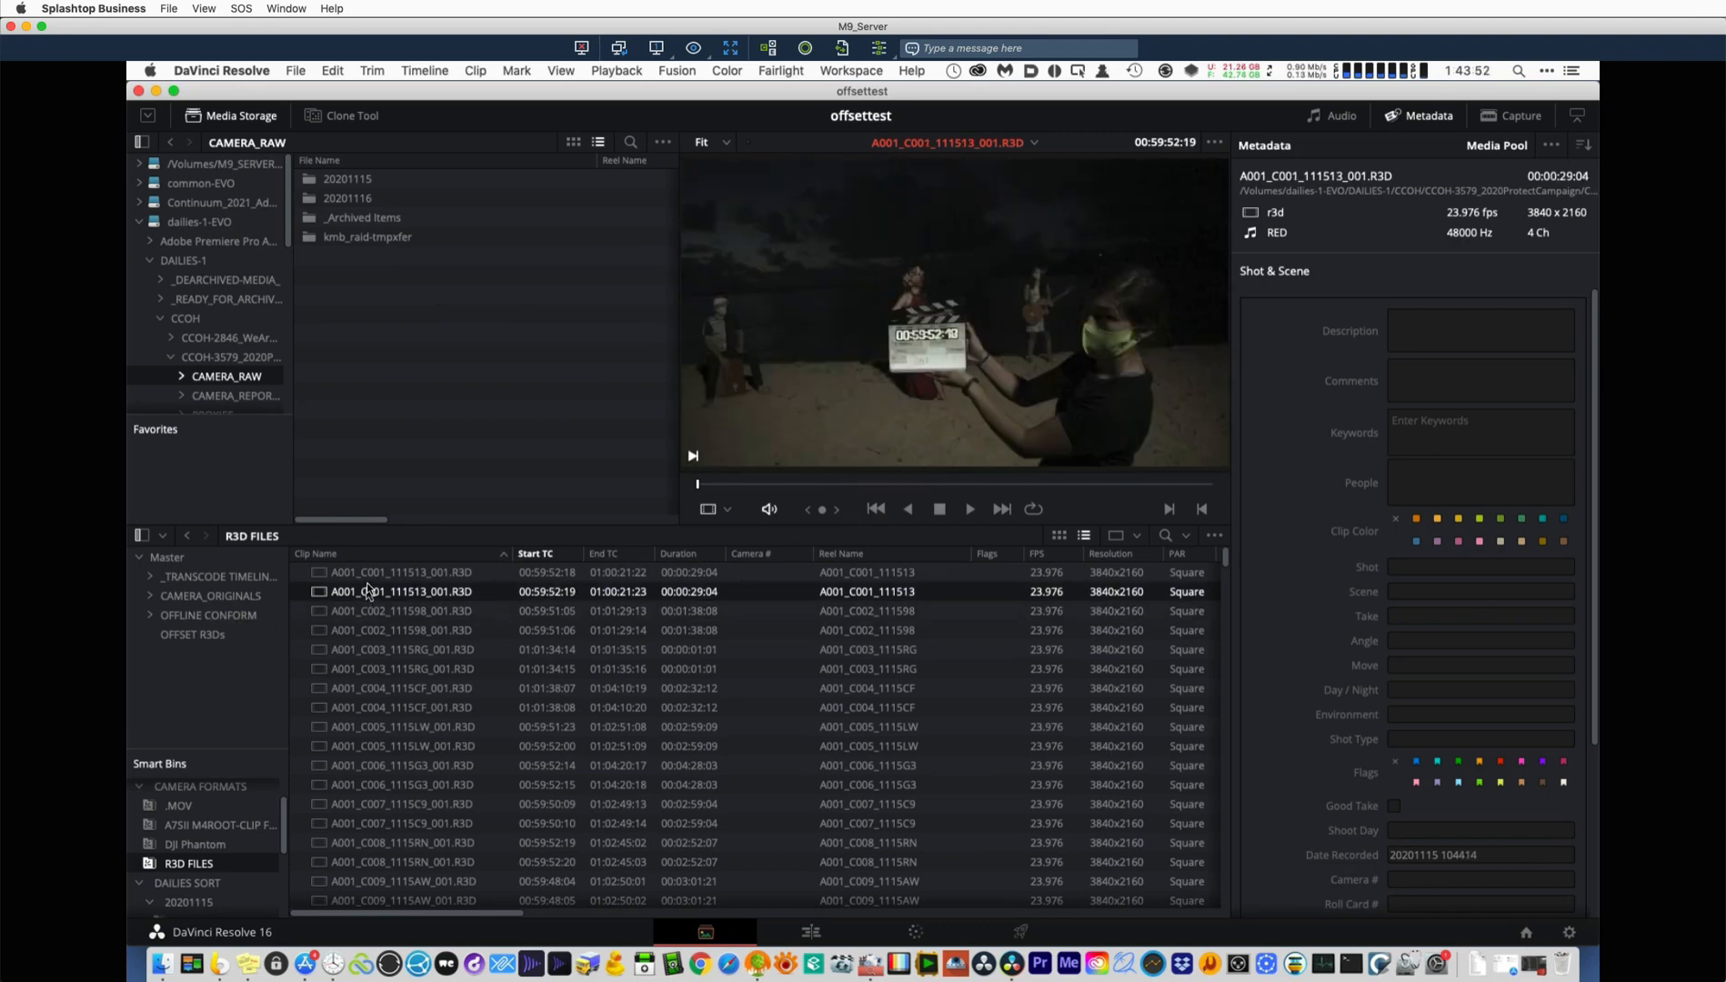
click(191, 559)
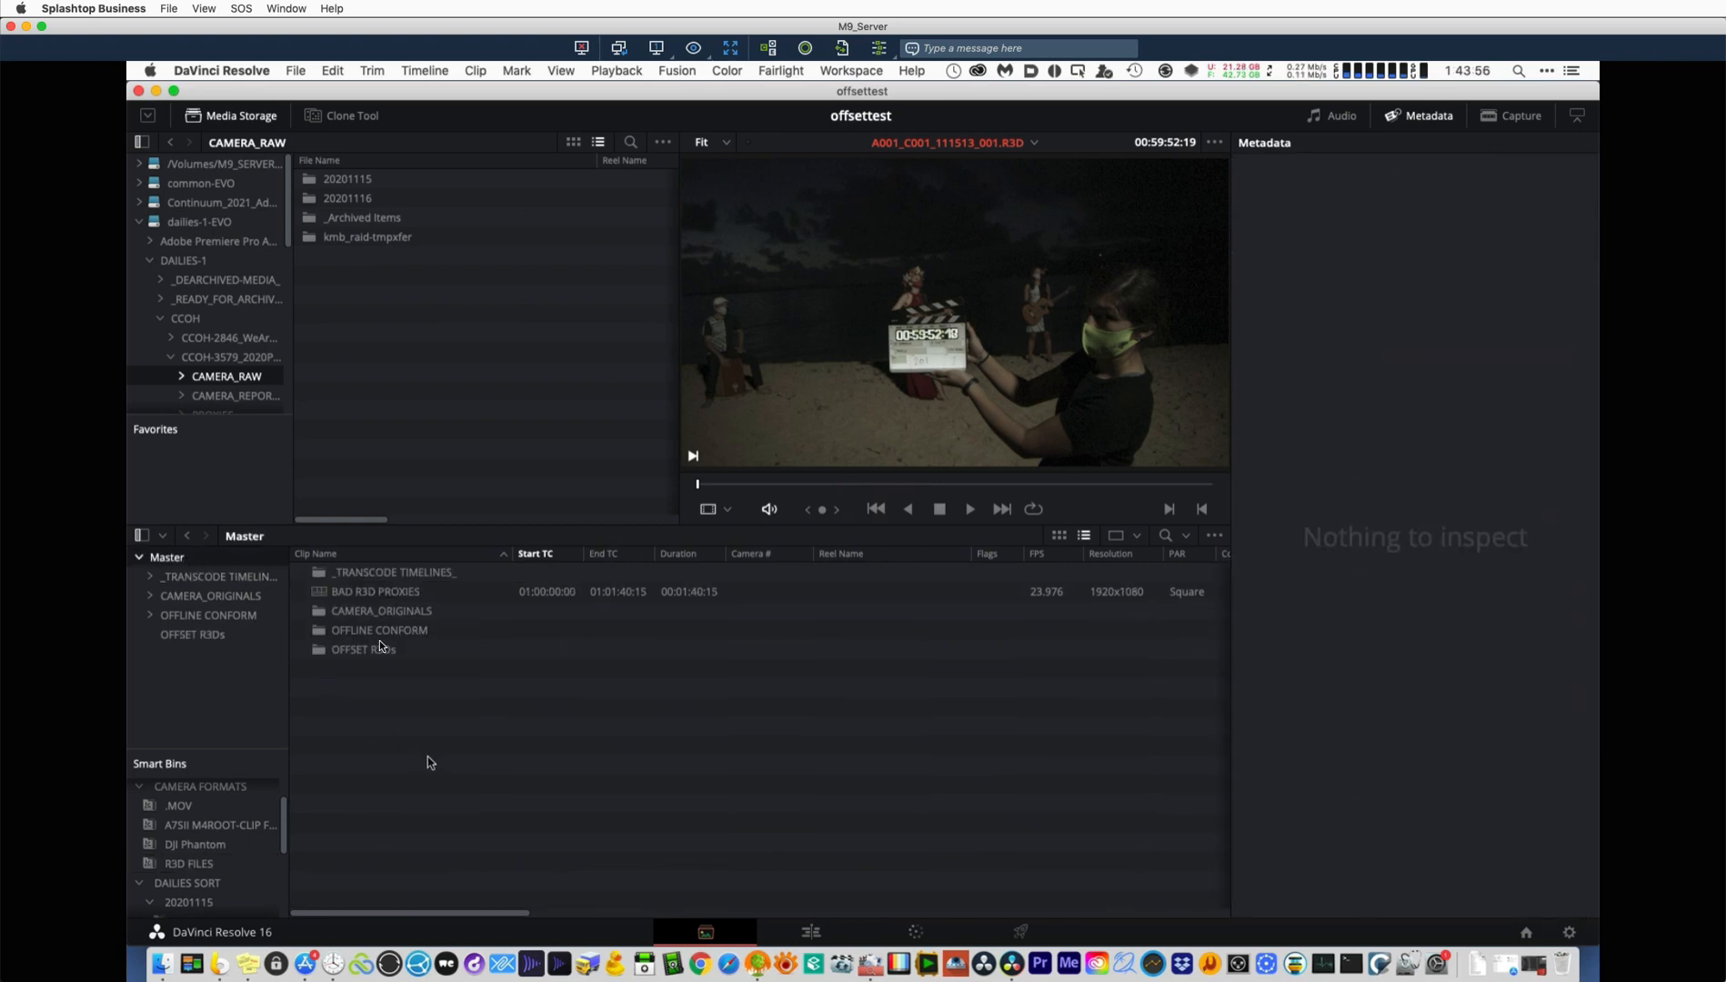
key(super+shift+i)
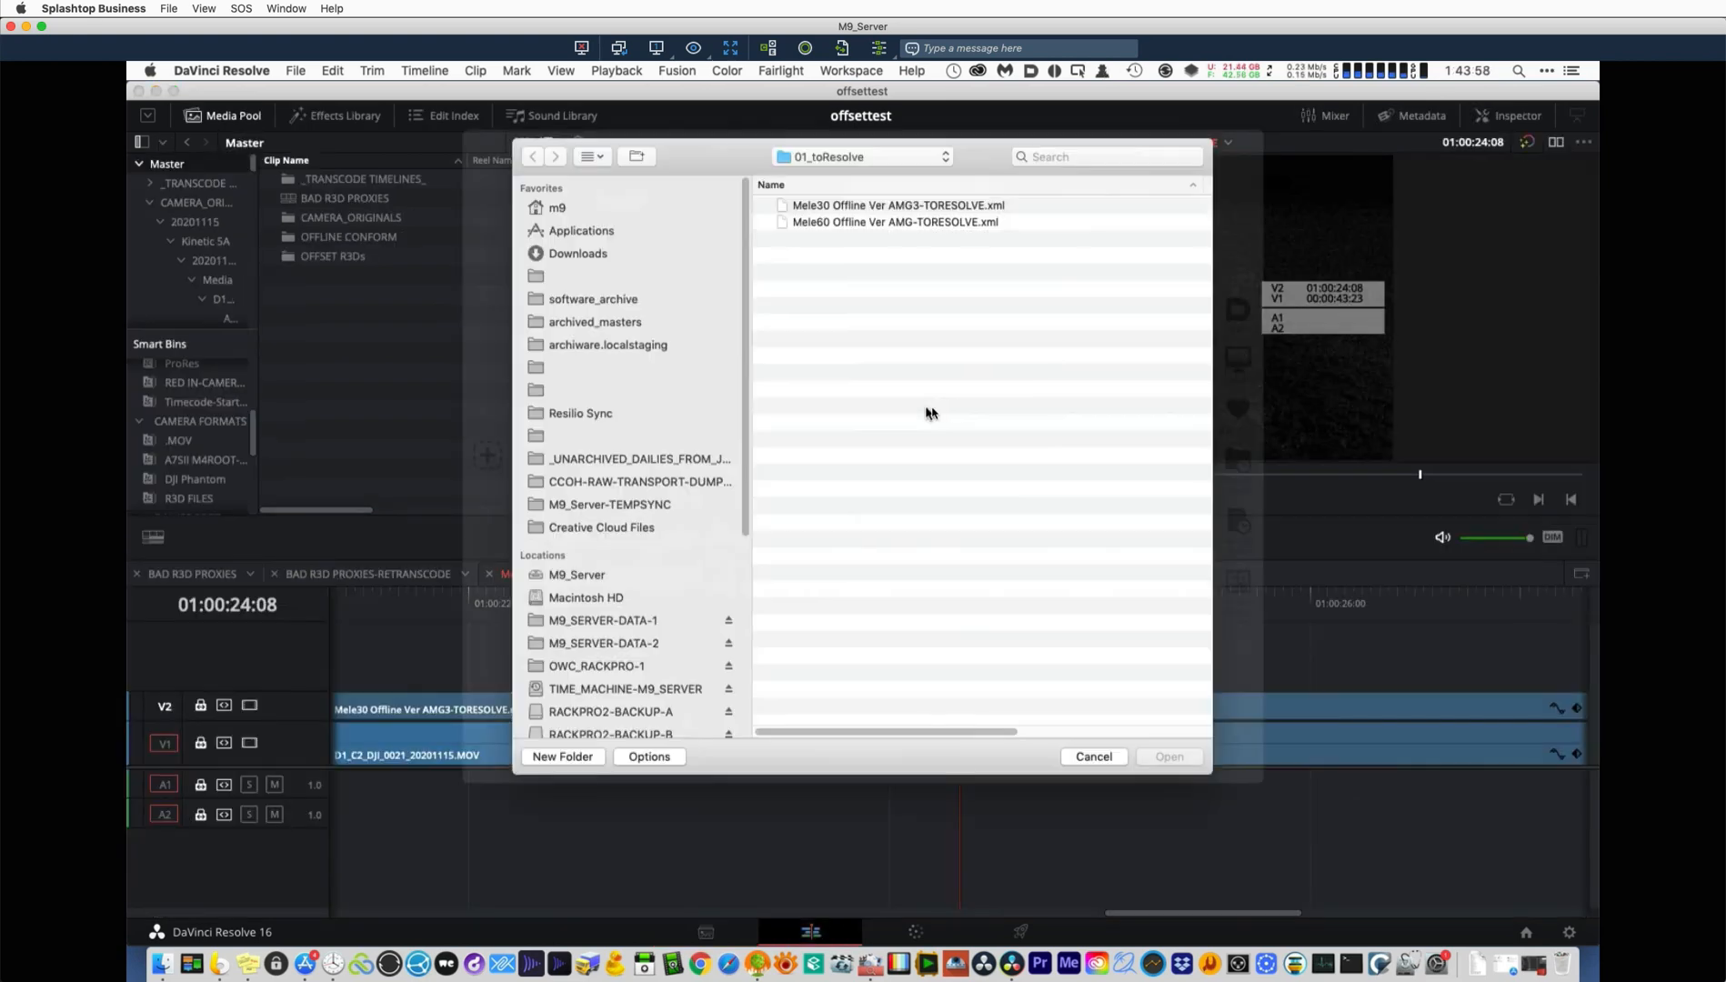
click(888, 219)
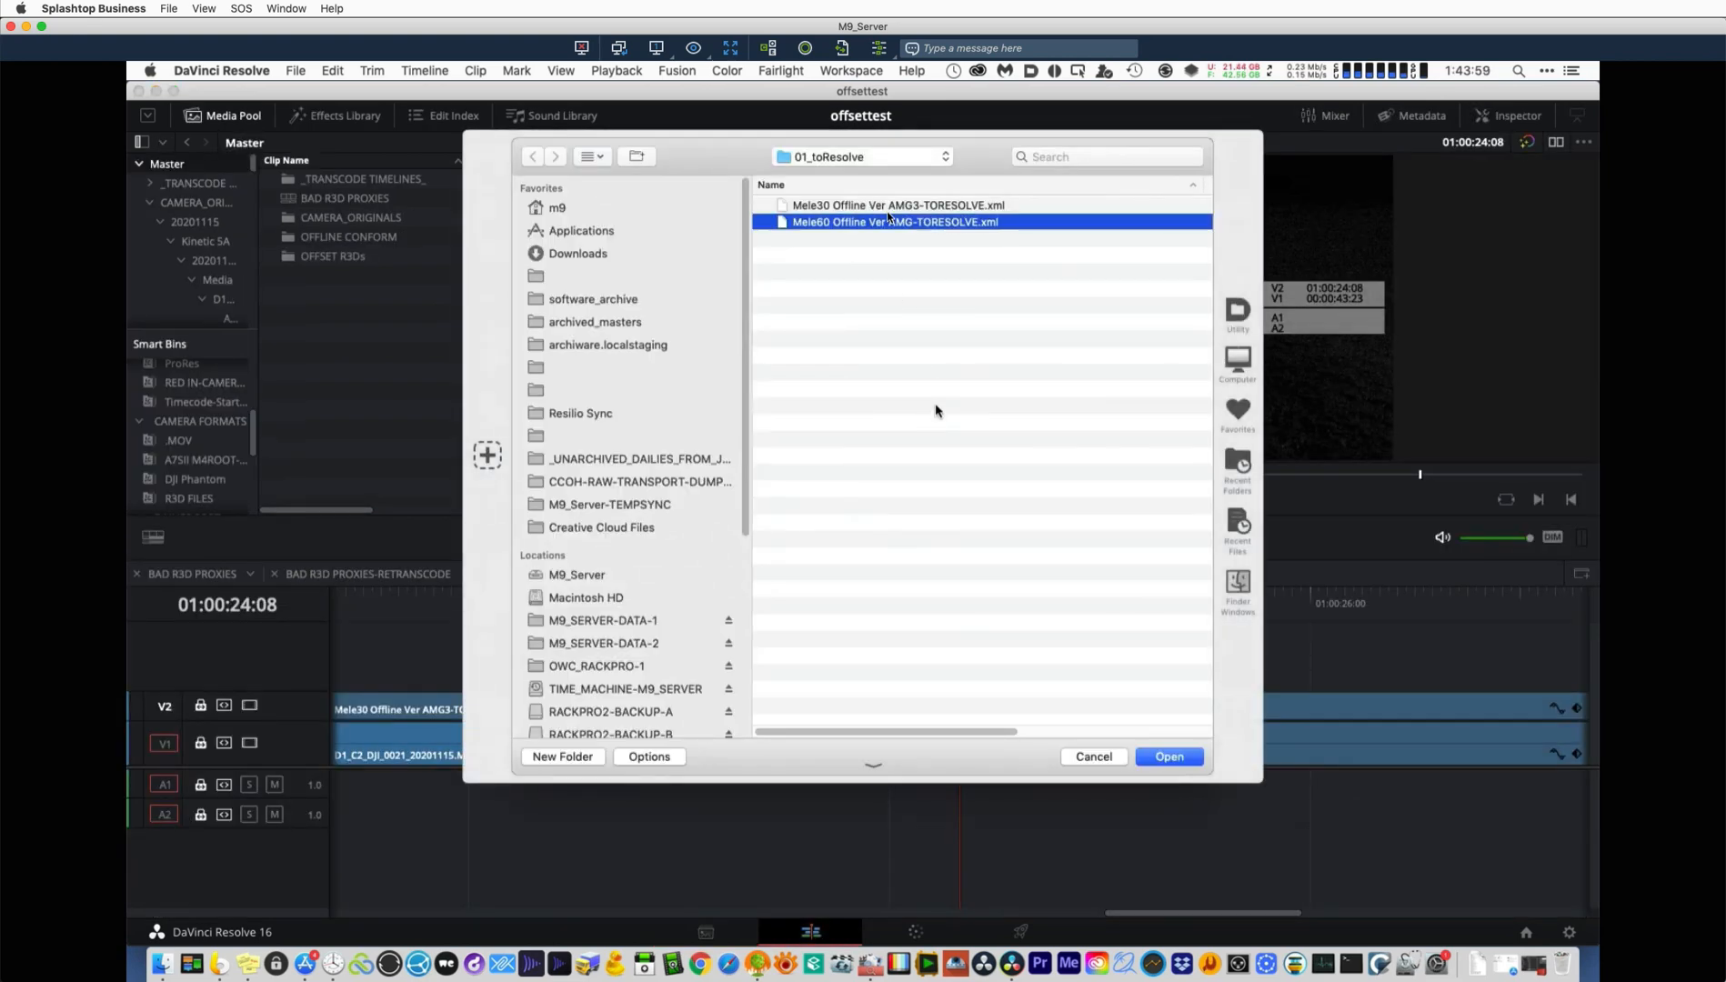
click(1169, 758)
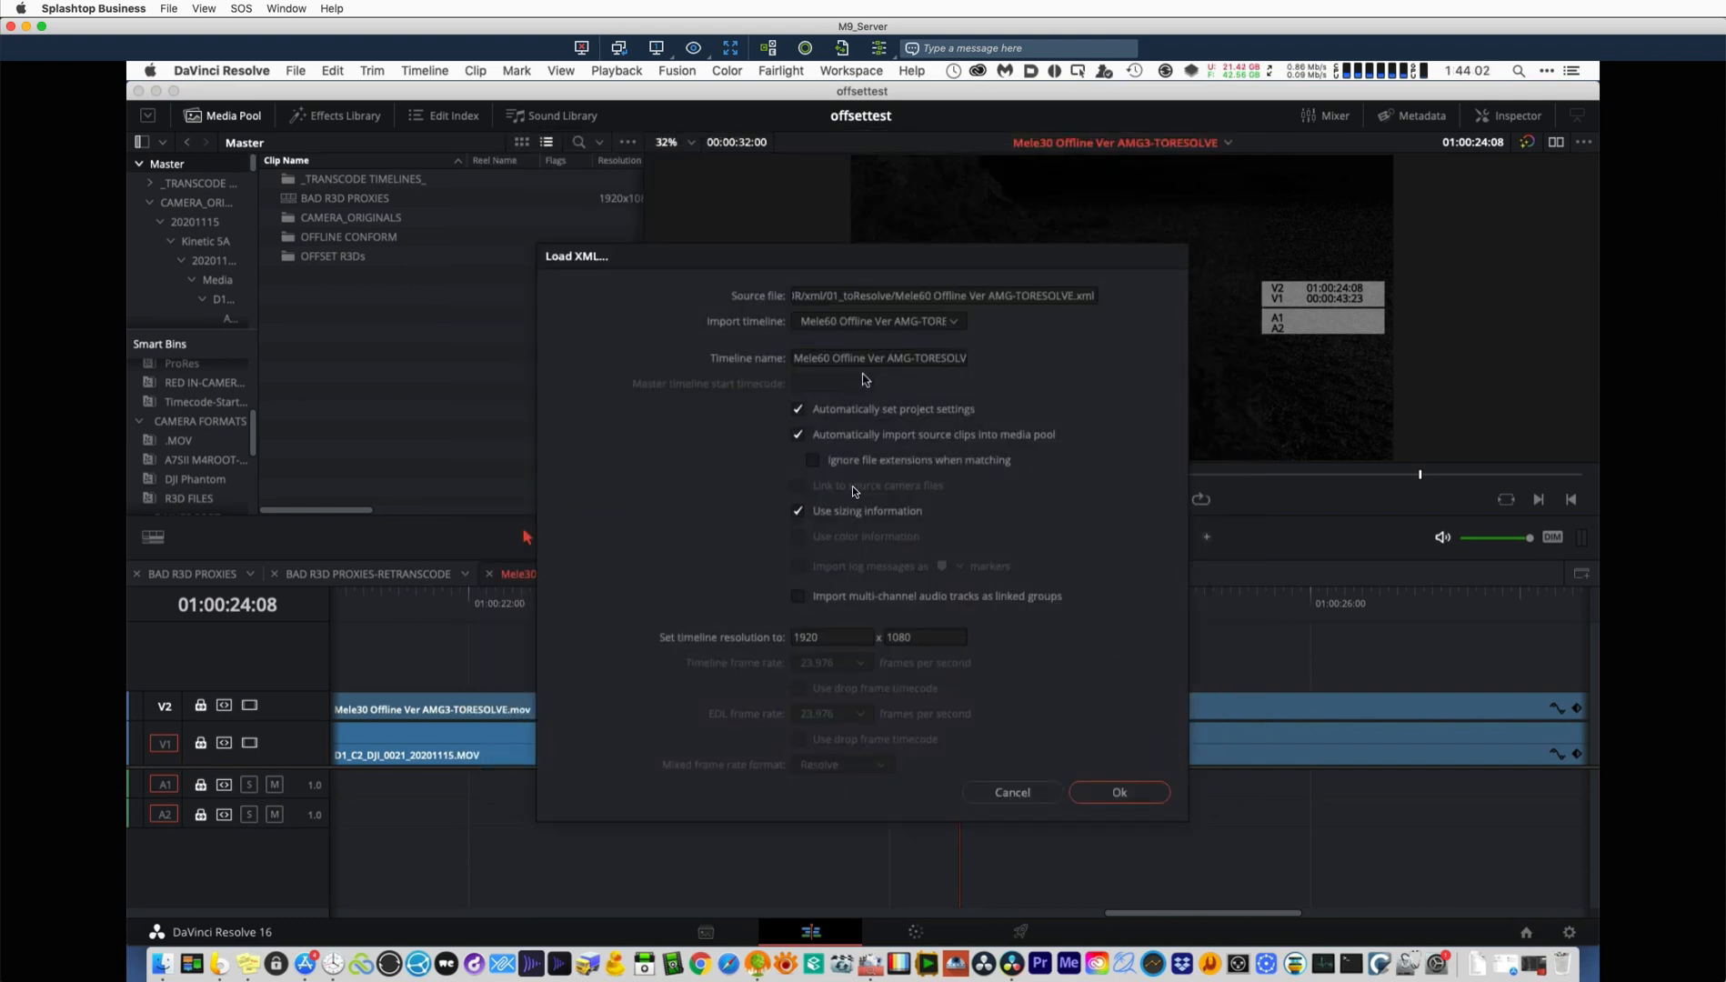
click(799, 436)
click(1126, 792)
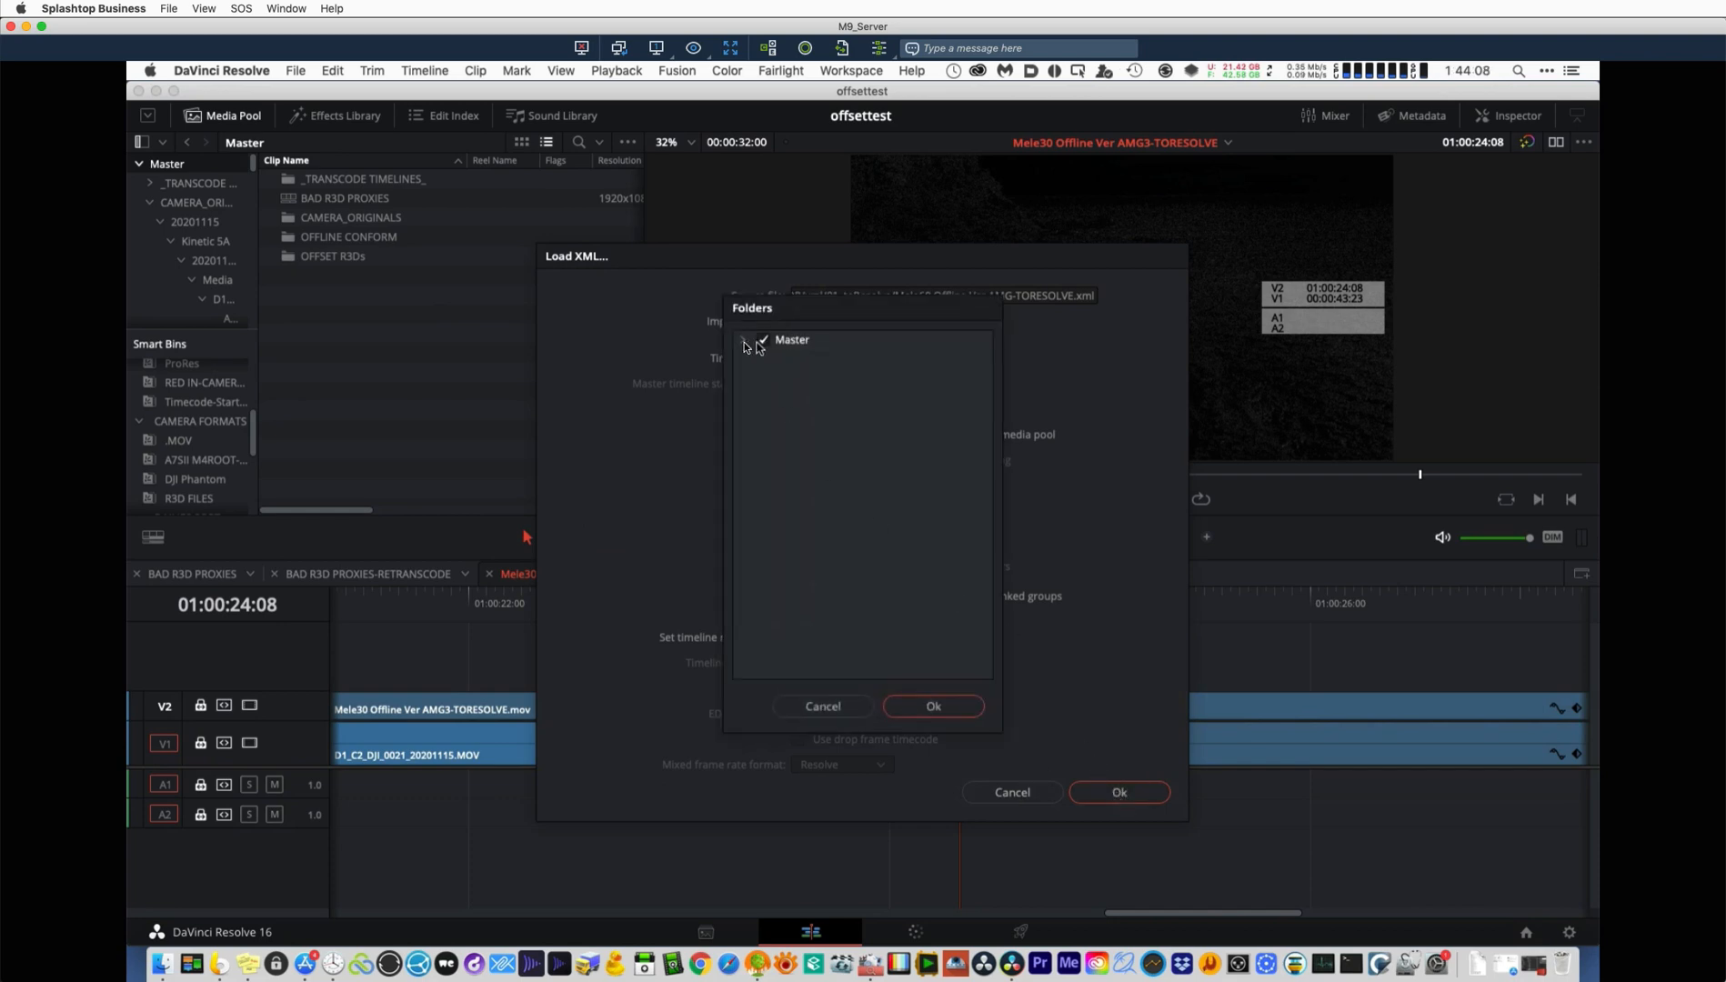
Limit the XML clip matching to the OFFSET R3Ds bin, complete the import and review its log.
click(745, 343)
click(763, 340)
click(760, 377)
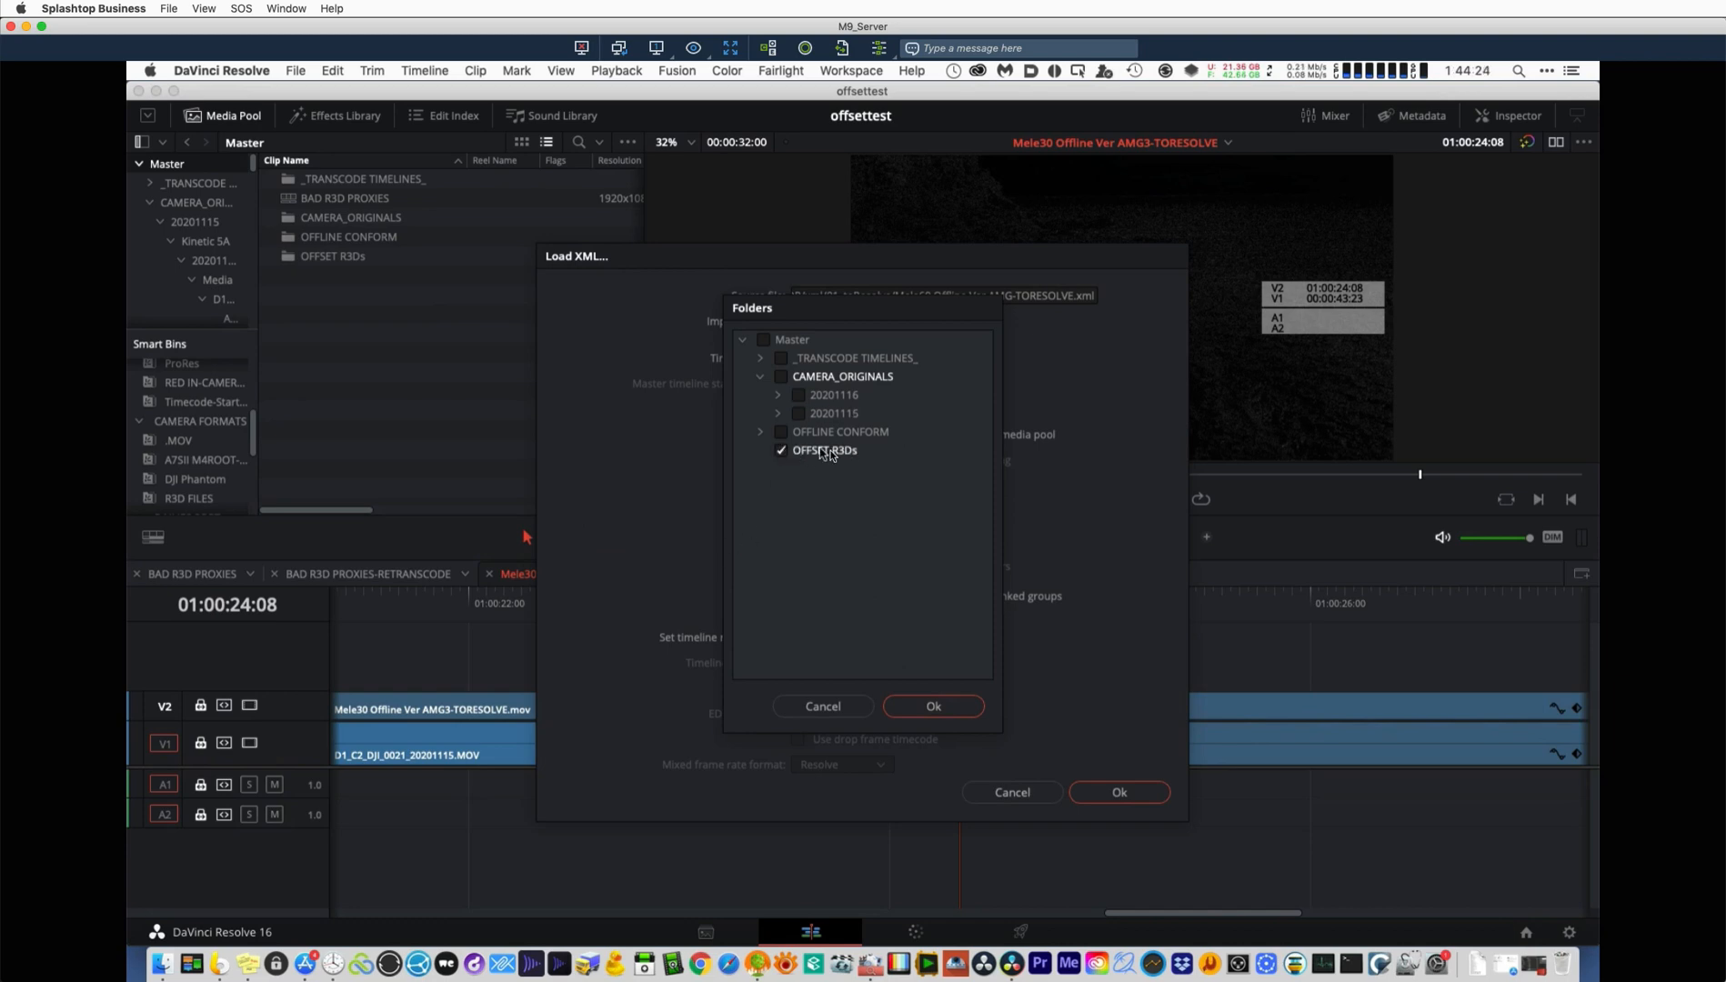
click(947, 711)
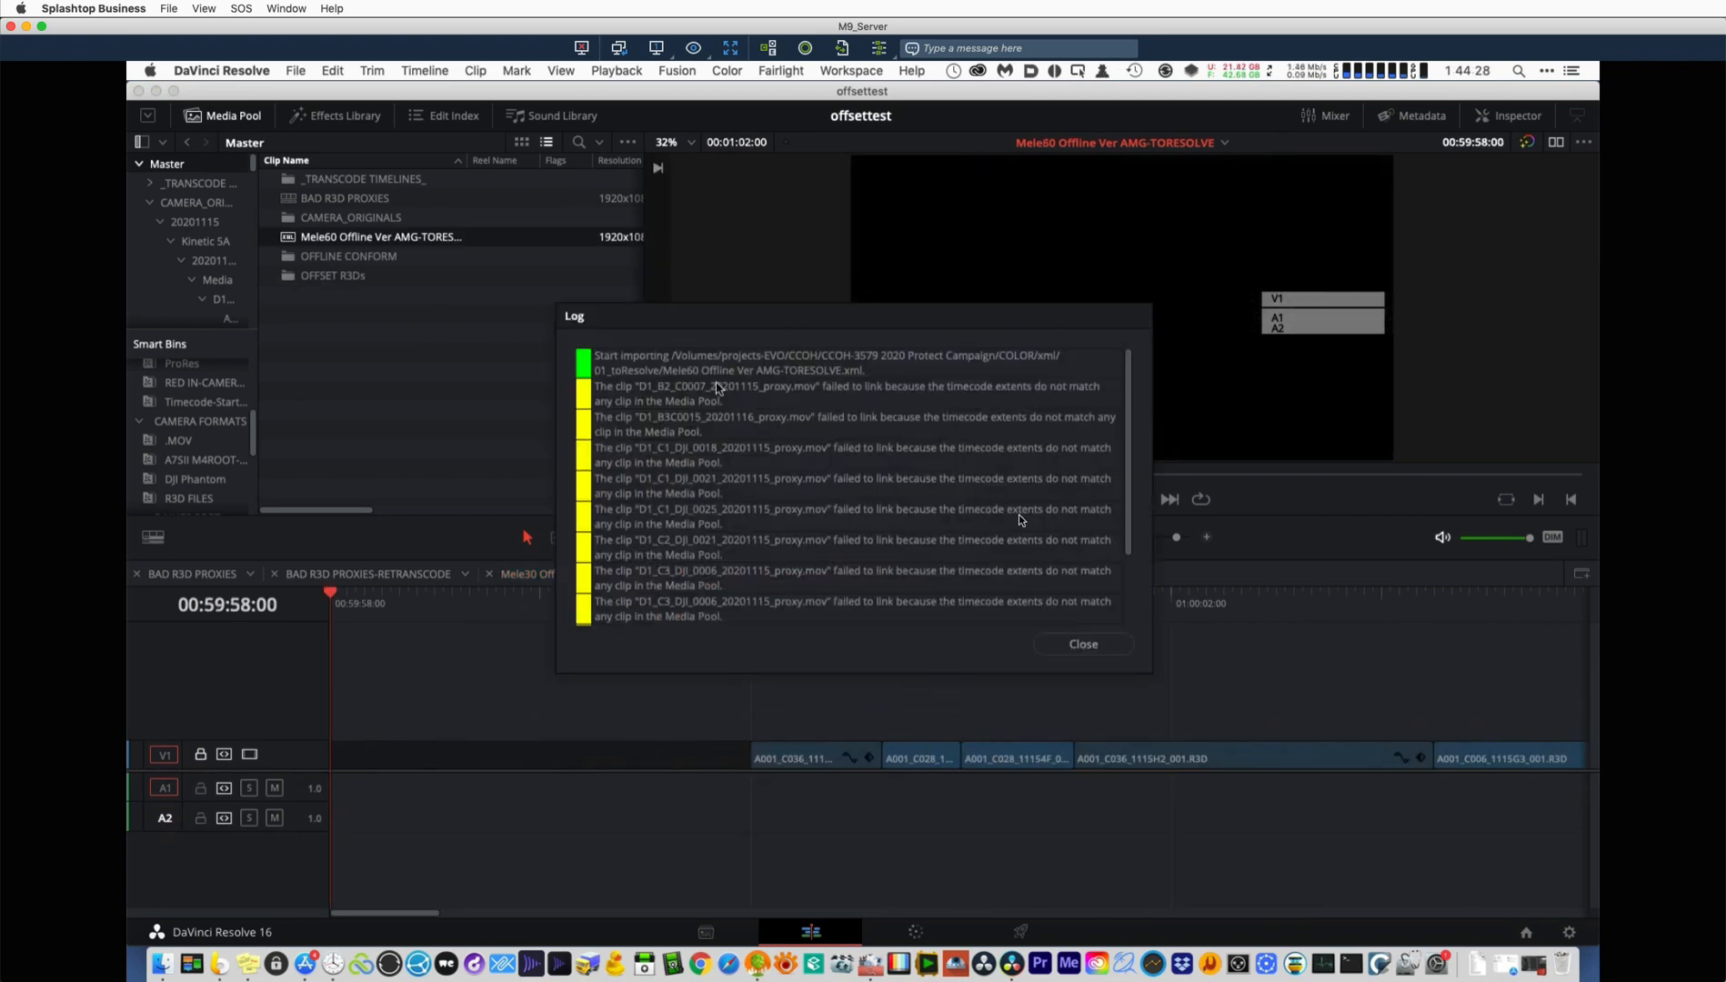
scroll(969, 534, down, 3)
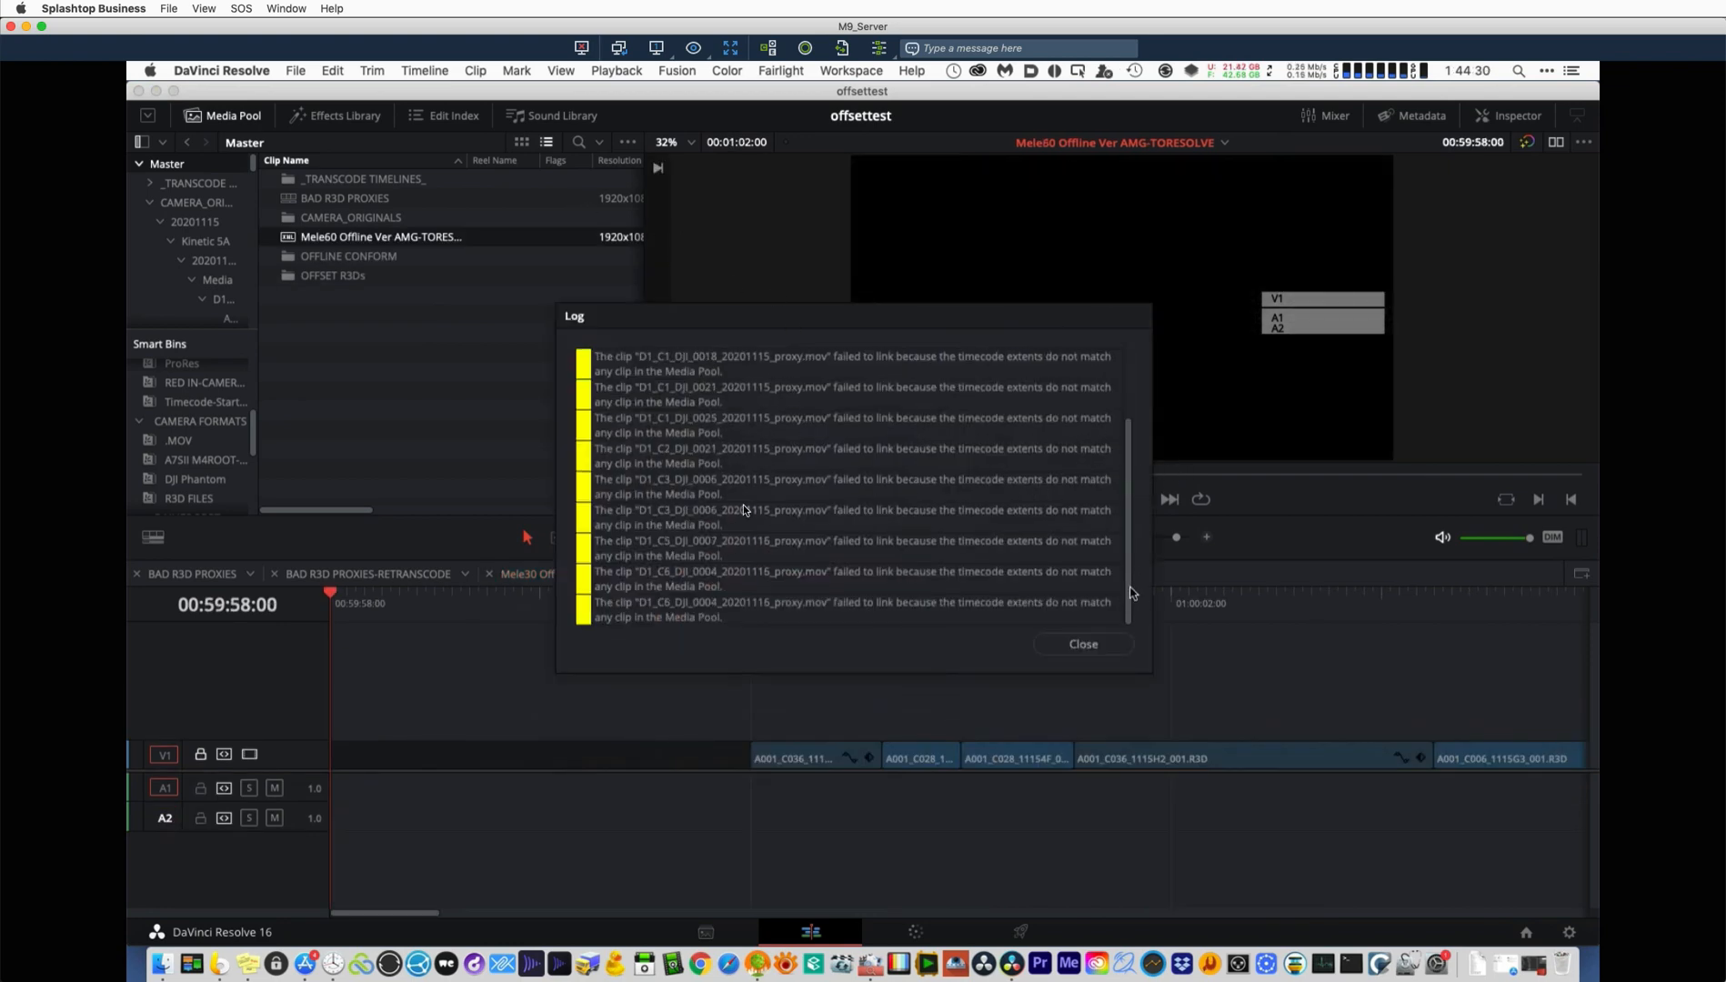
click(1084, 645)
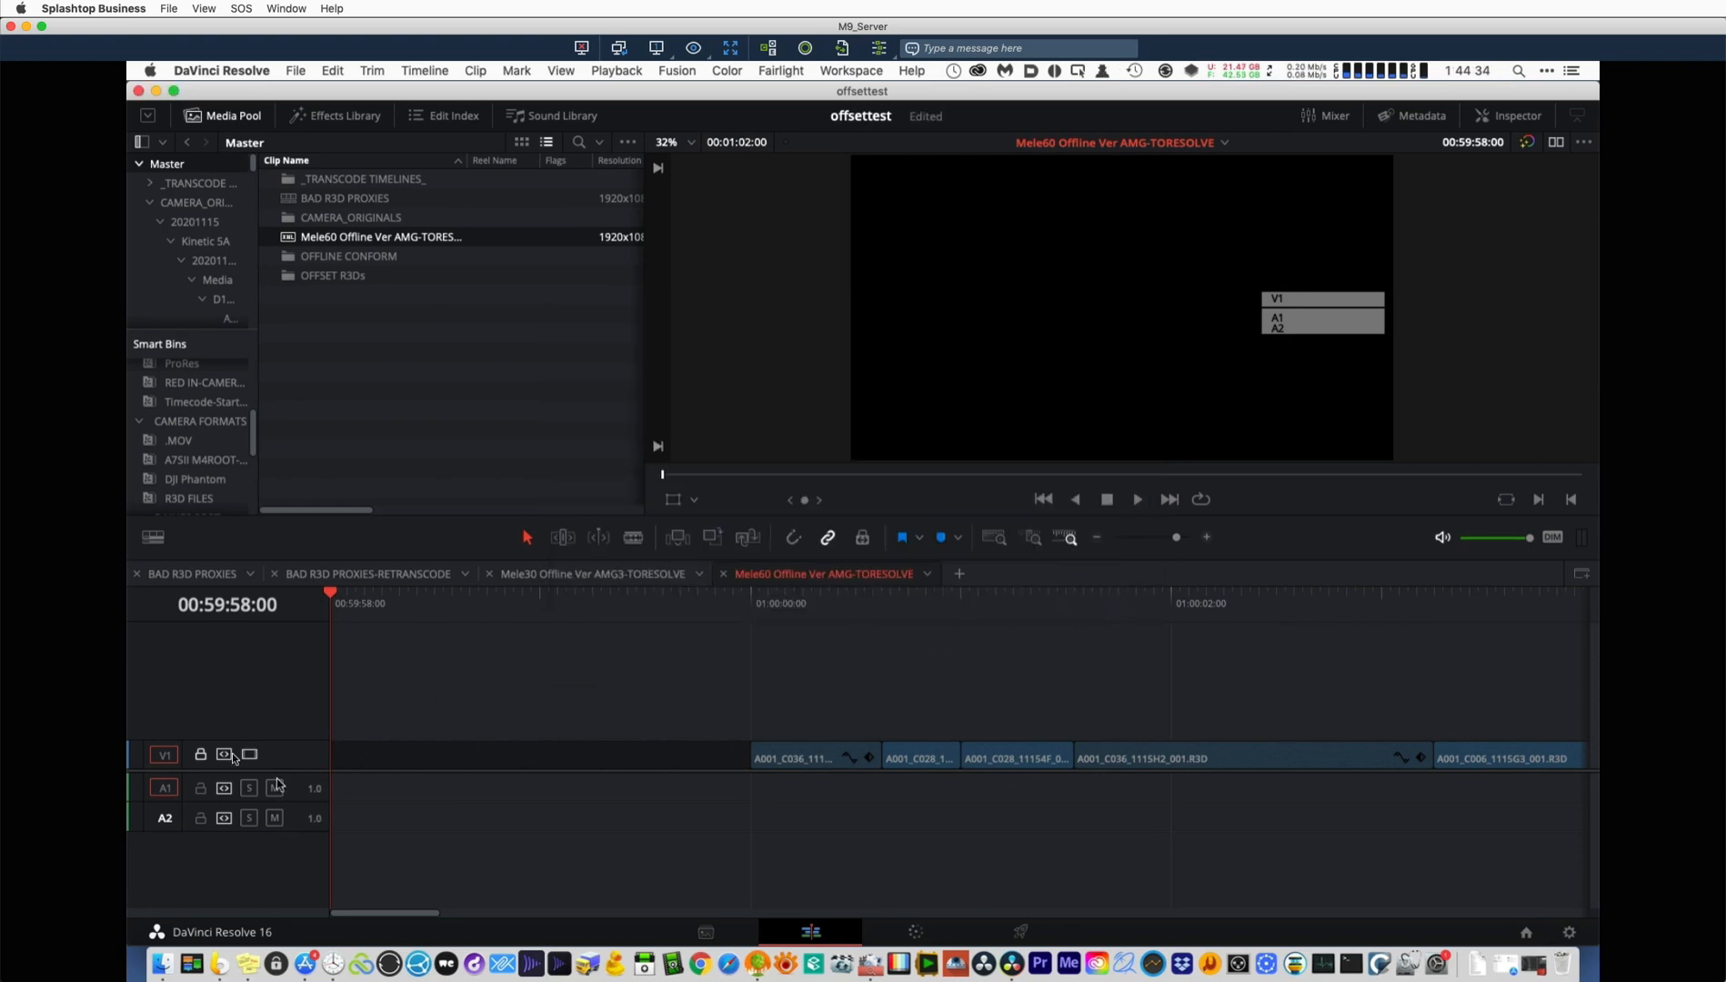
Unlock video track V1 and check the relinked R3D clips from the timeline's start to about 01:00:12.
click(200, 754)
key(shift+z)
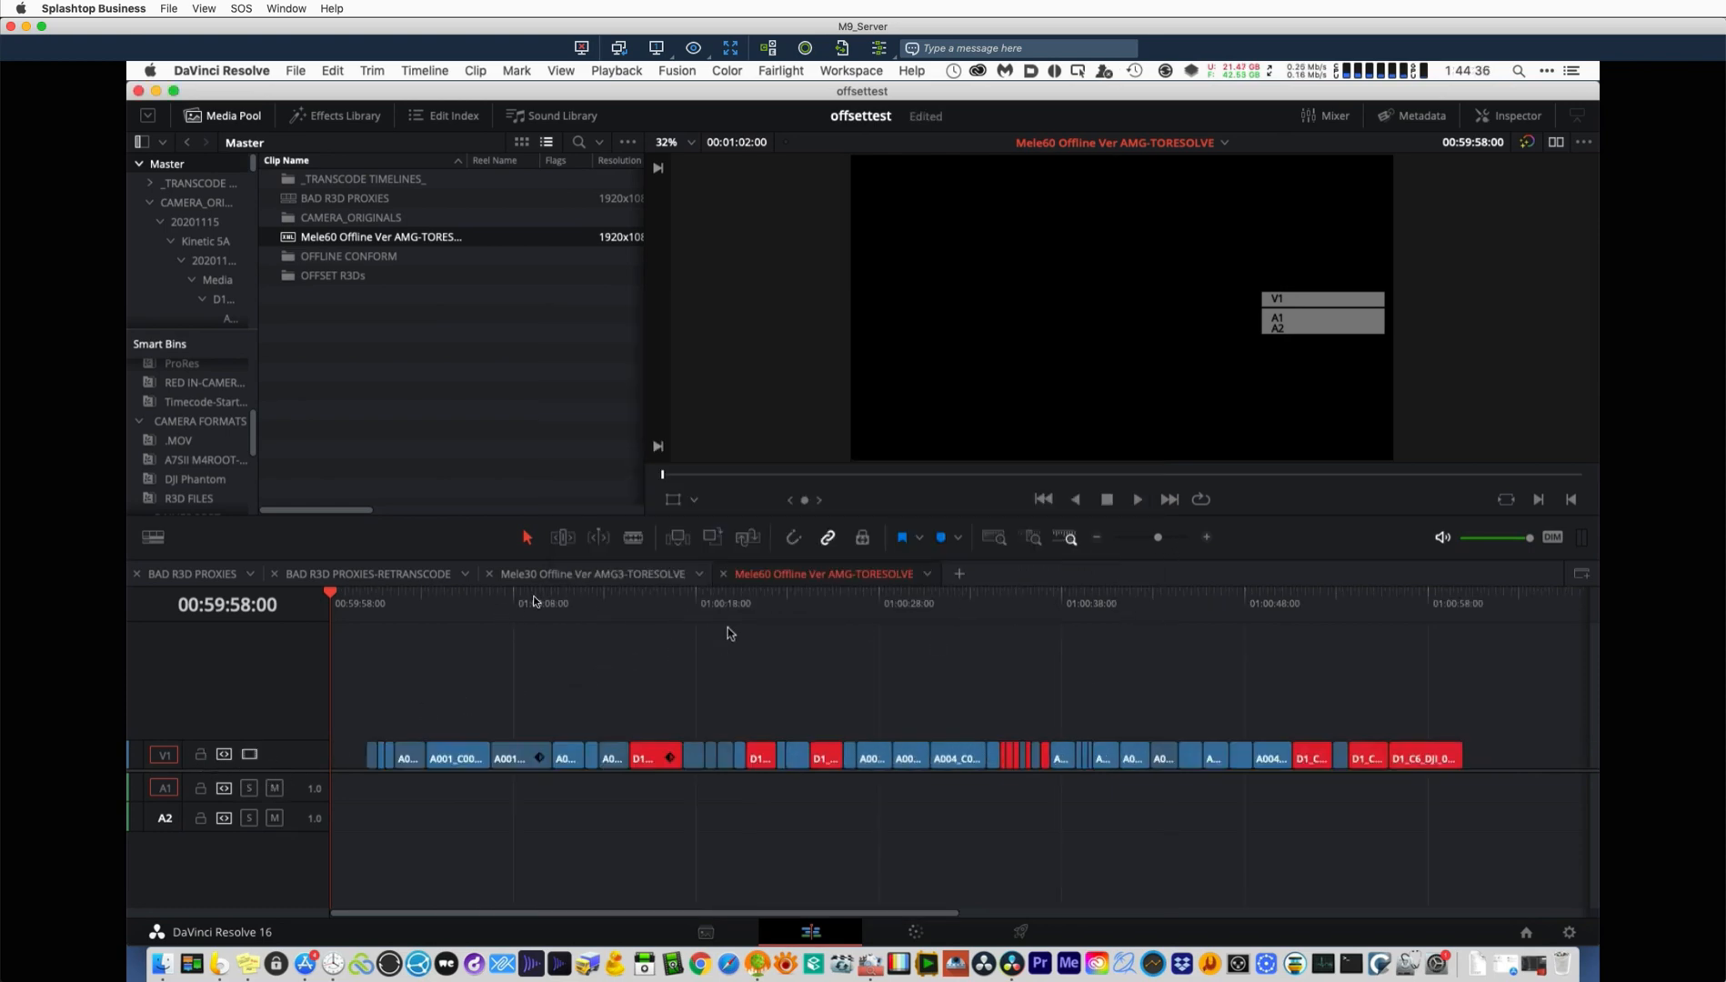
click(457, 602)
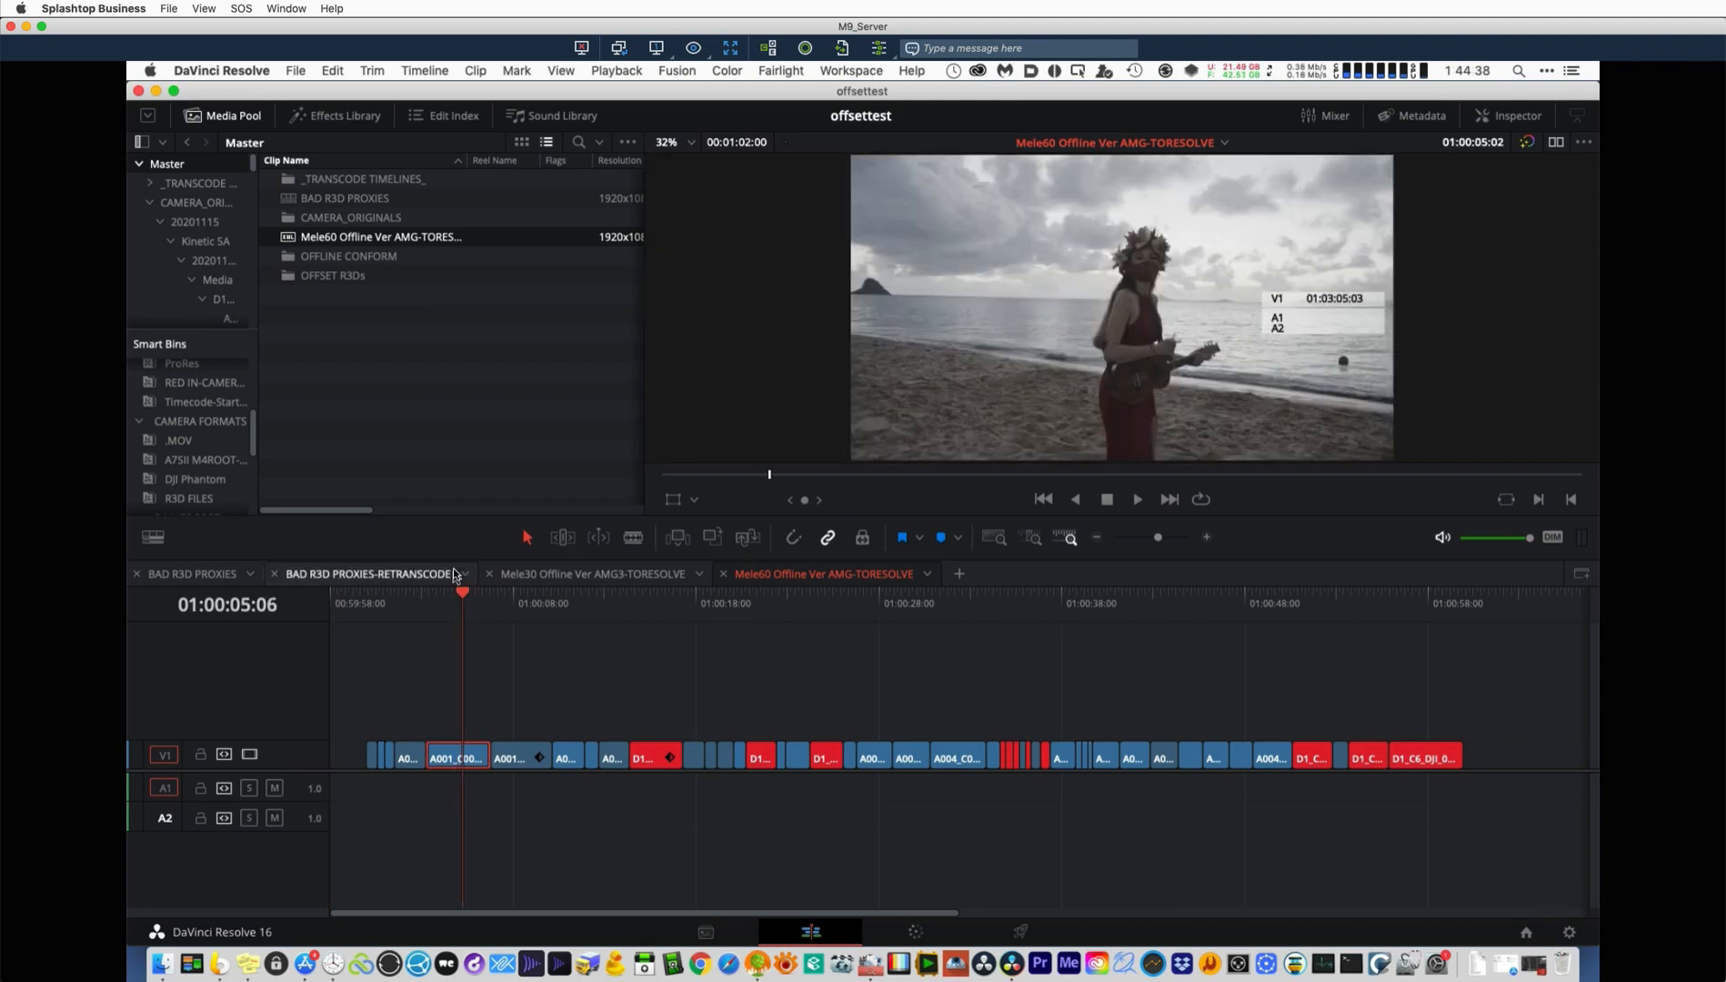
key(shift+z)
click(1004, 602)
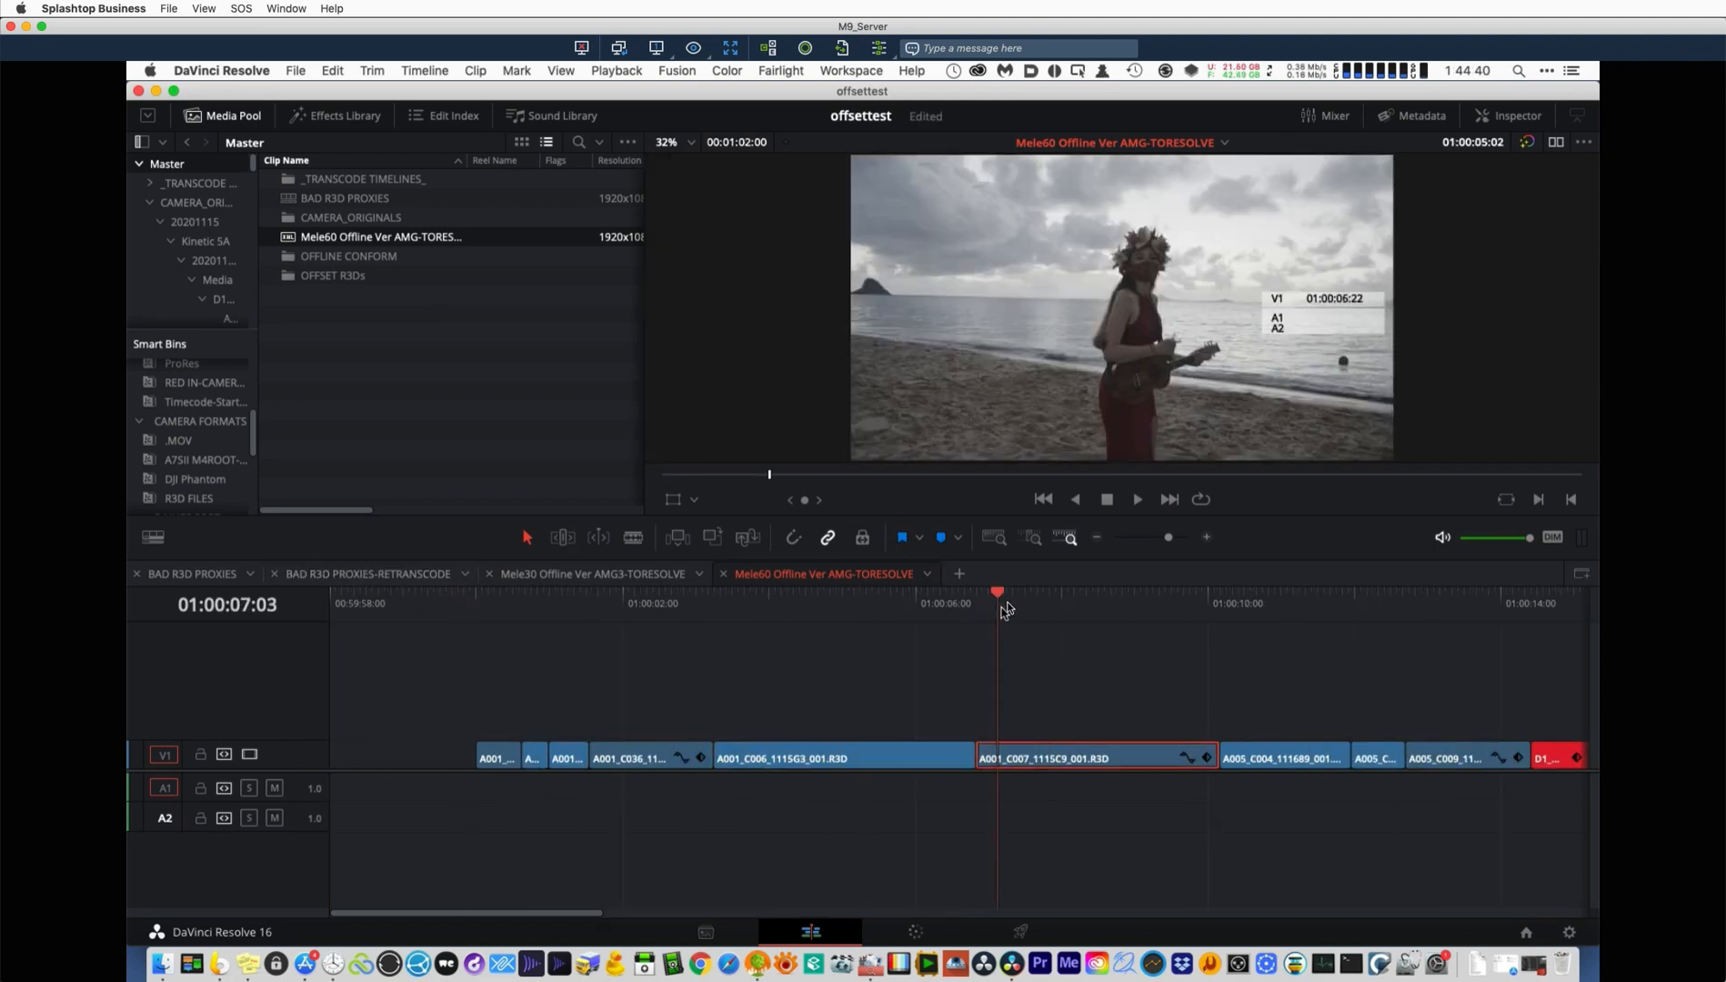
drag(1074, 607, 1364, 597)
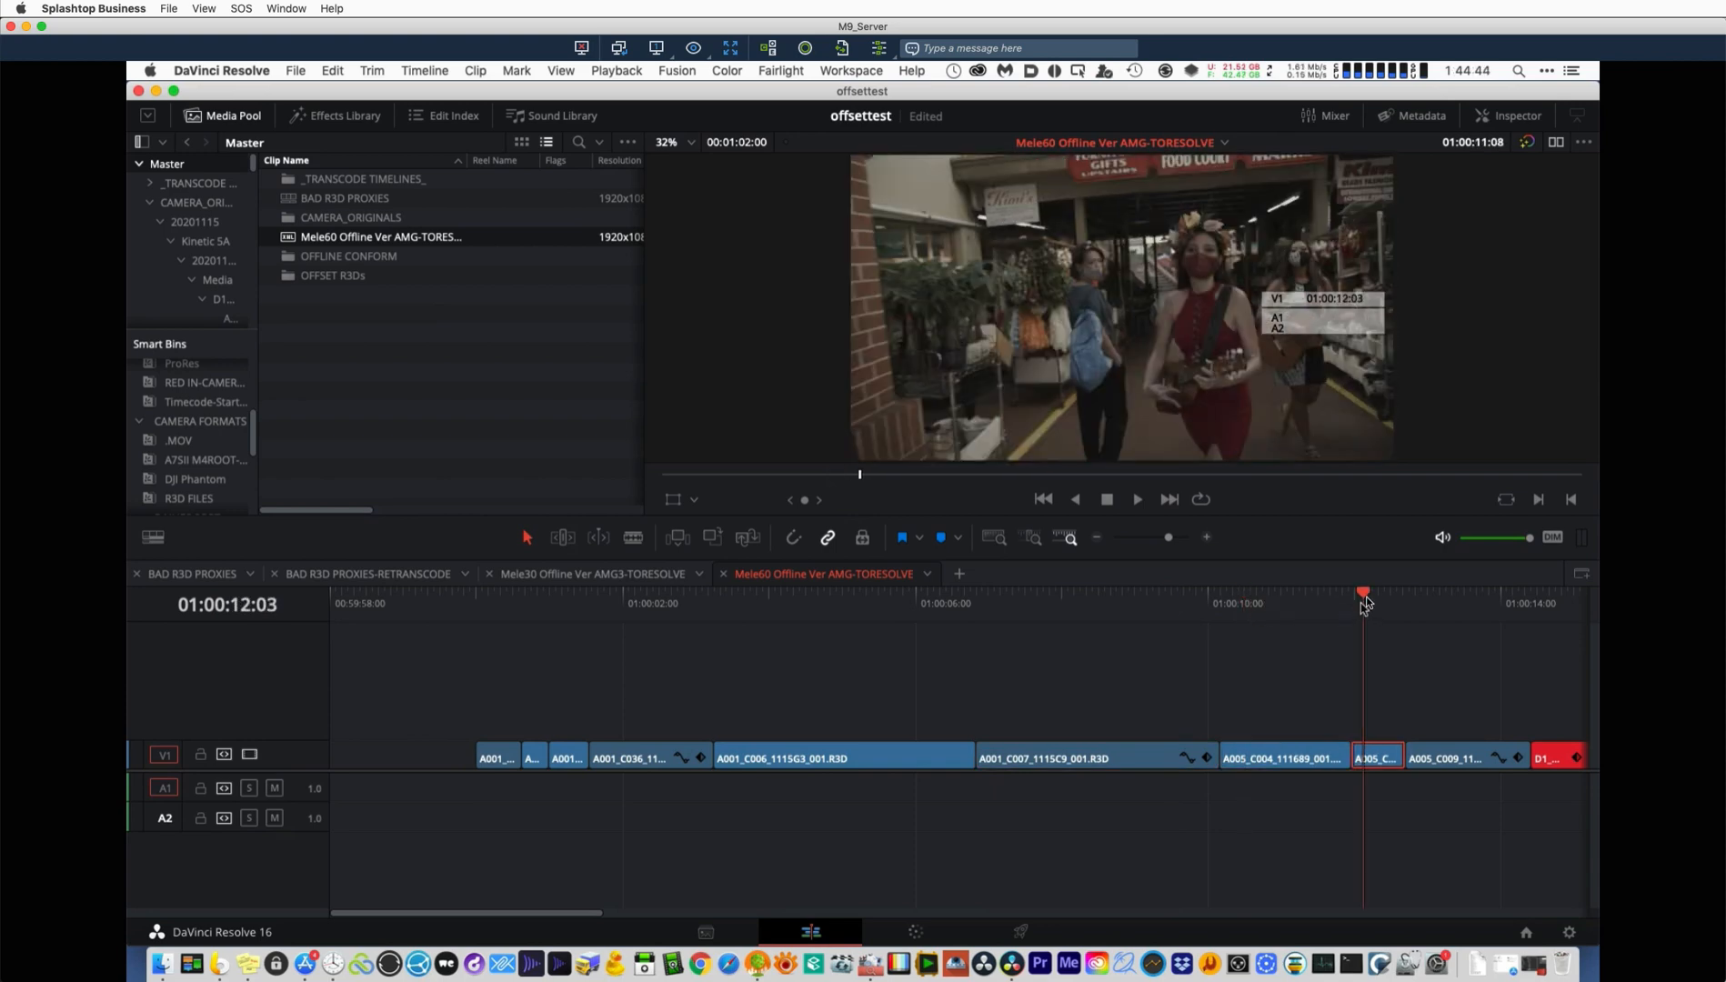
Check the picture of the relinked R3D clips between about 01:00:13 and 01:00:19.
key(super+minus)
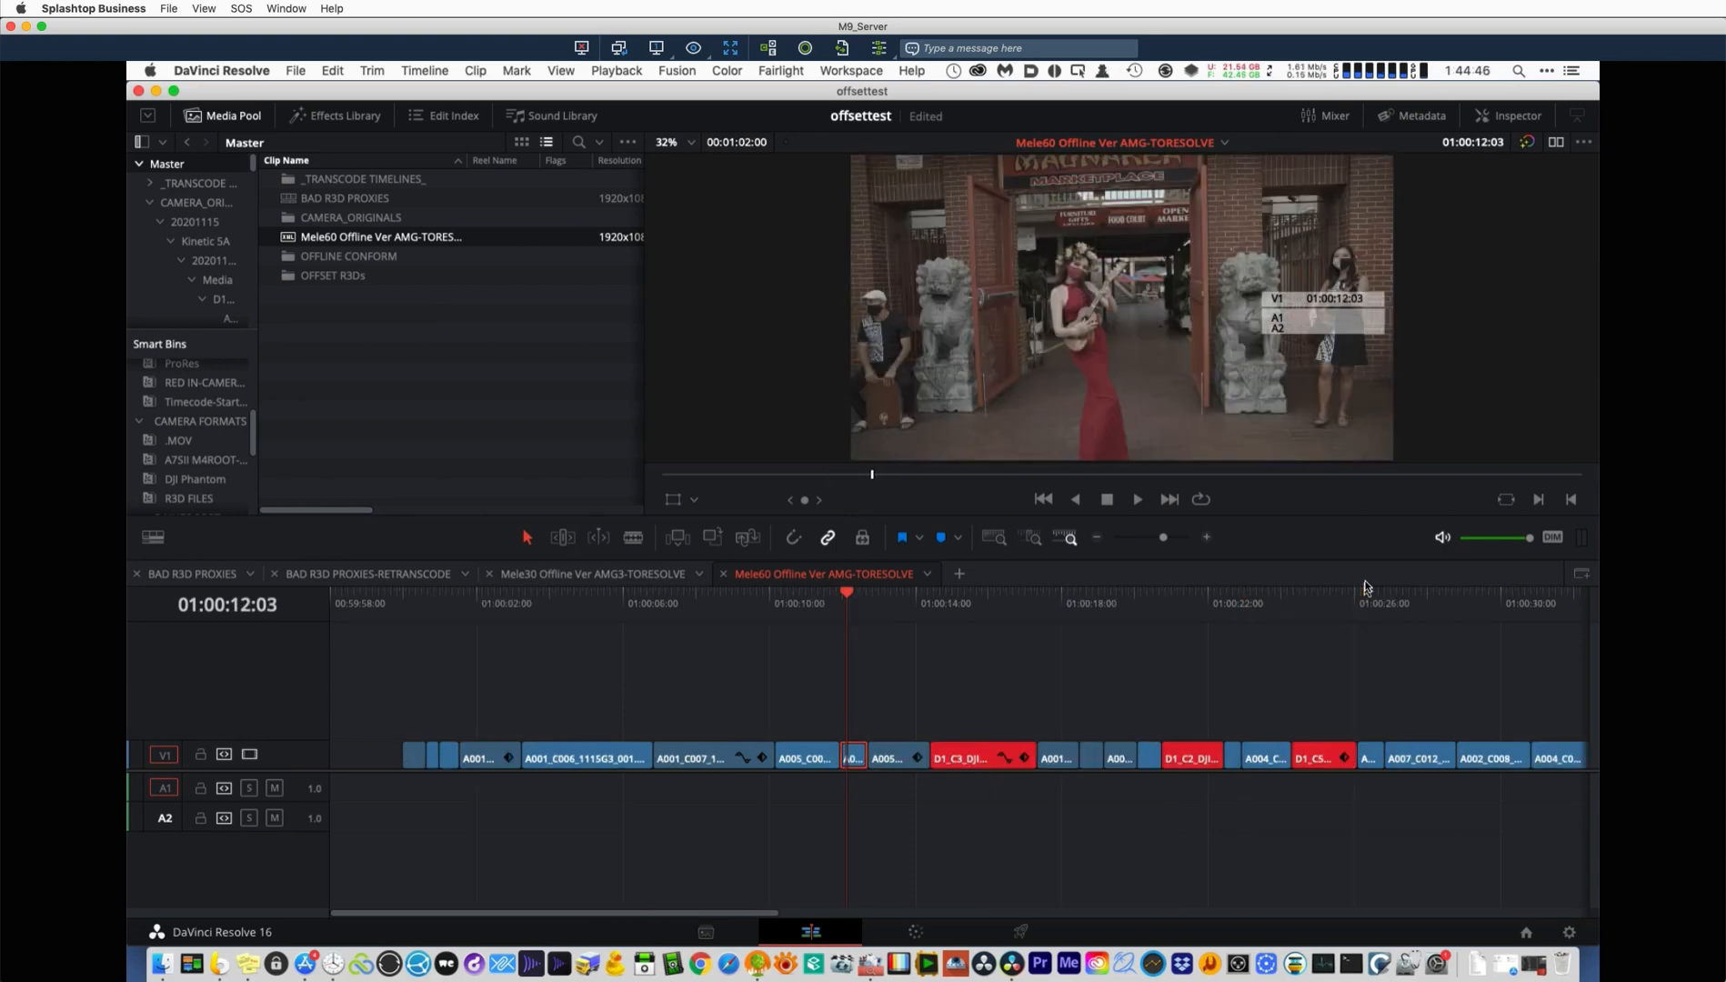
drag(868, 603, 893, 606)
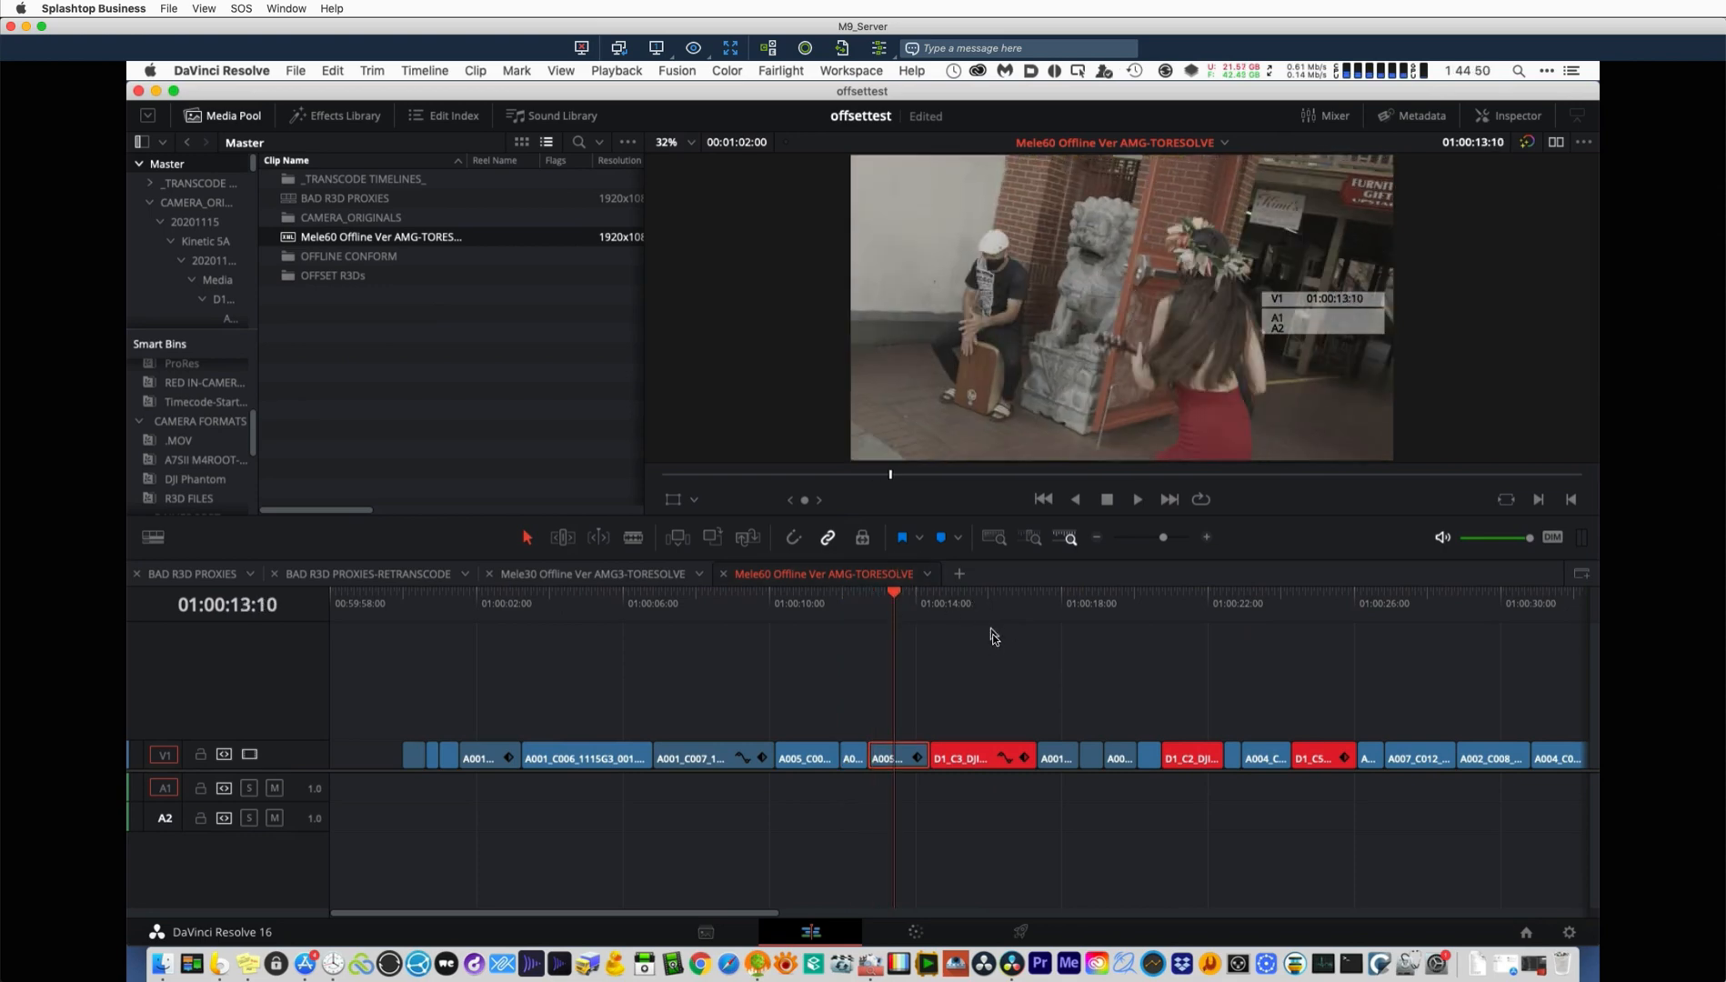
click(912, 606)
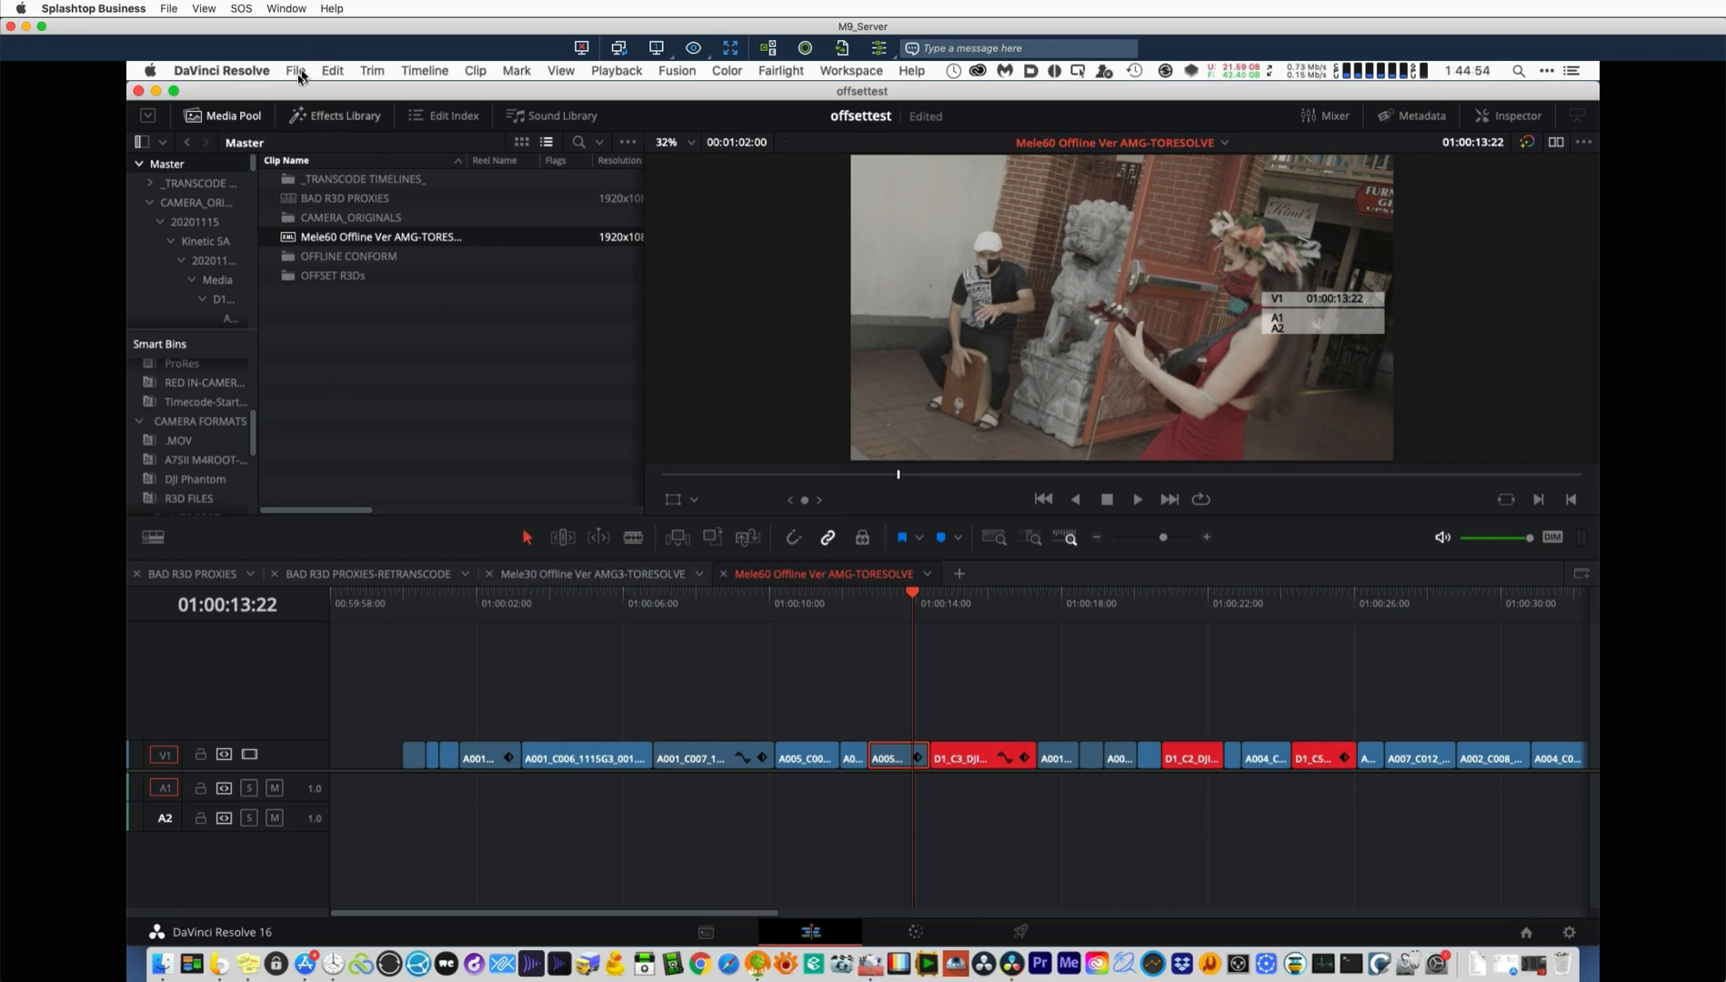
click(1059, 603)
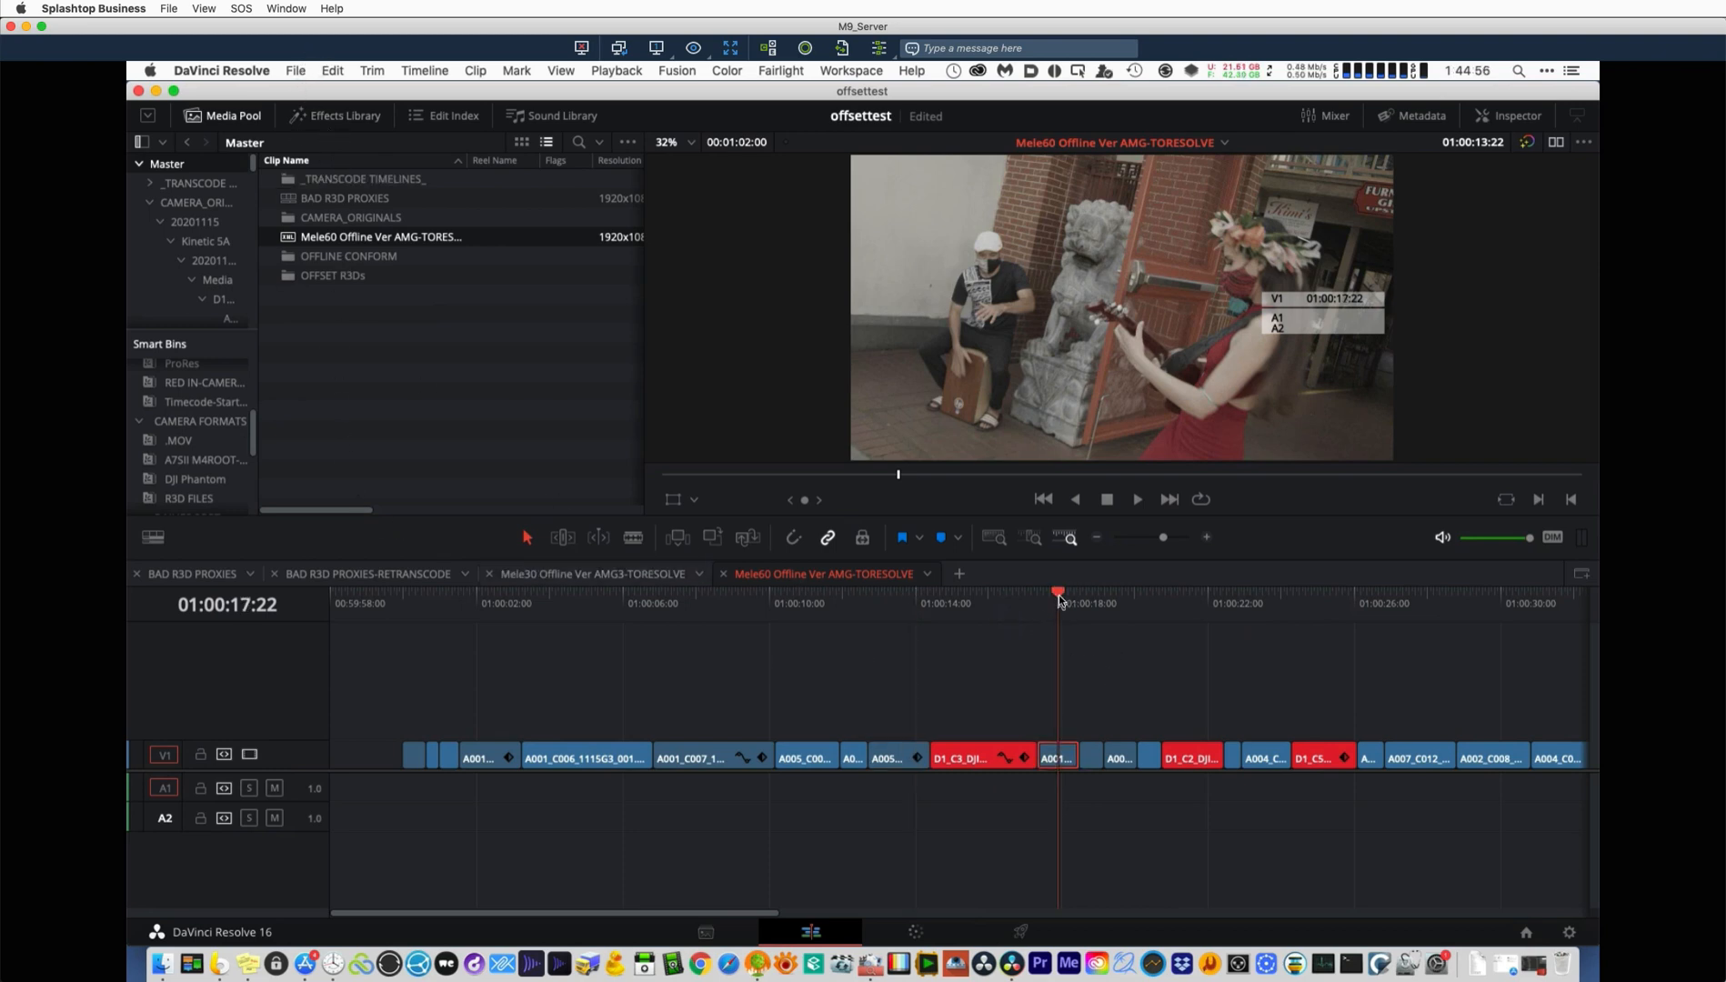
click(1084, 602)
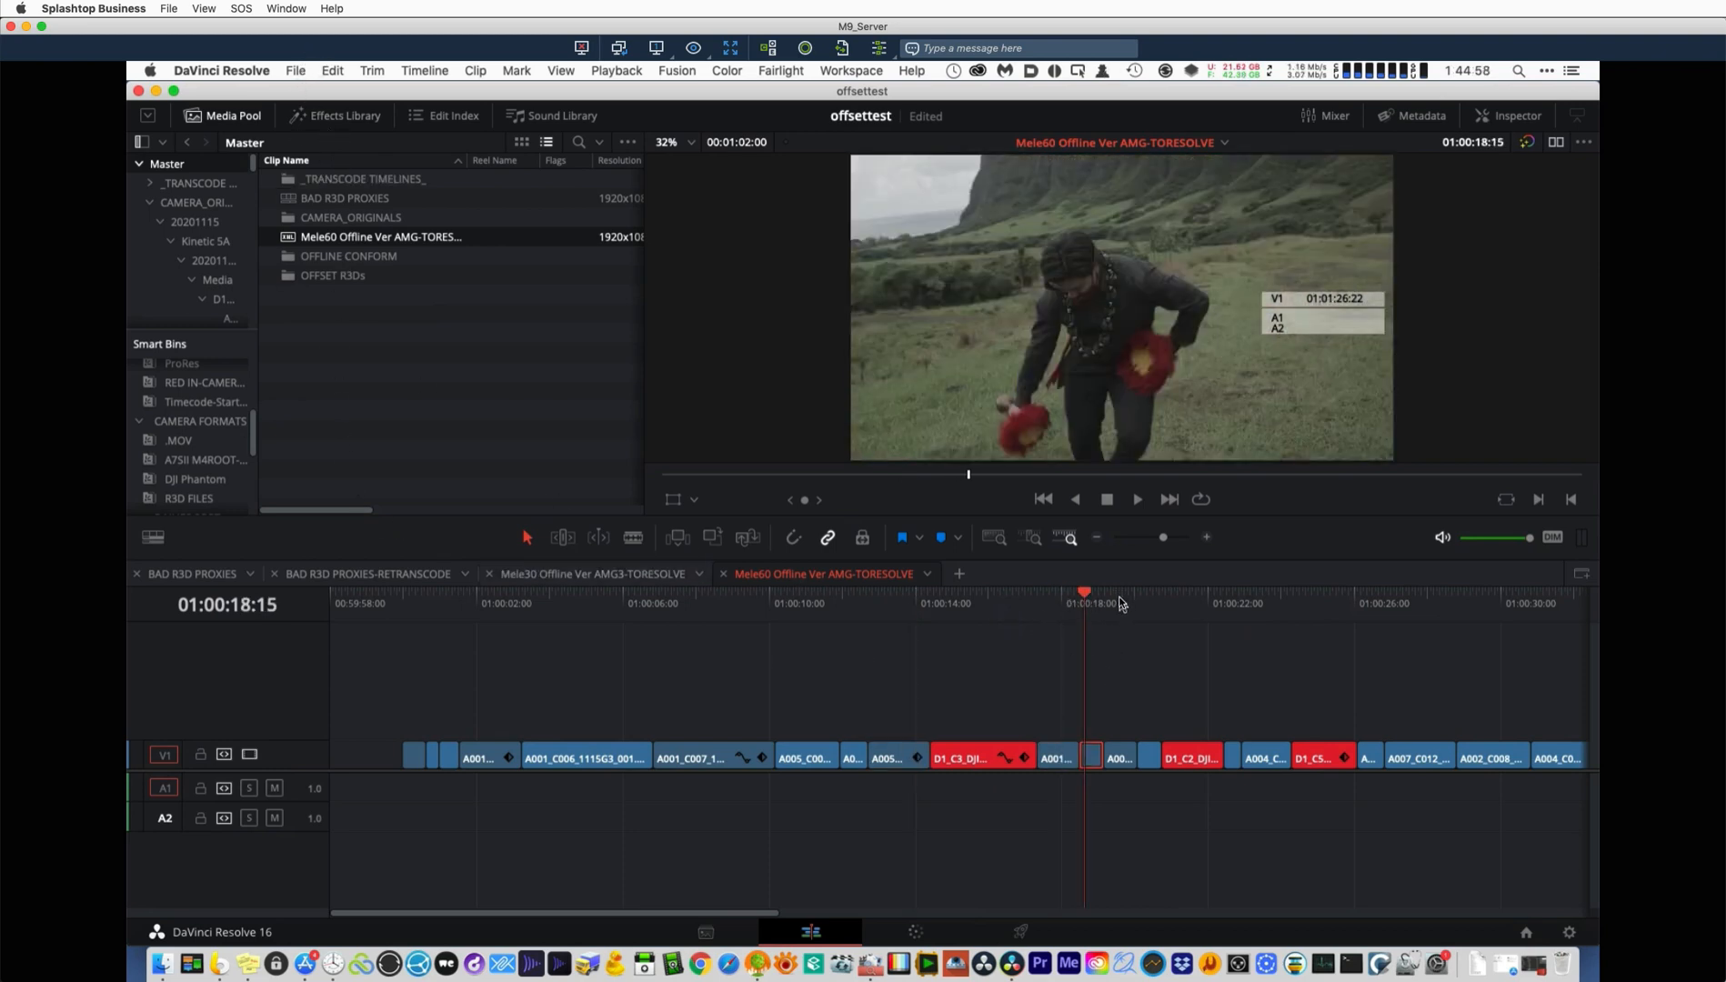
click(1118, 602)
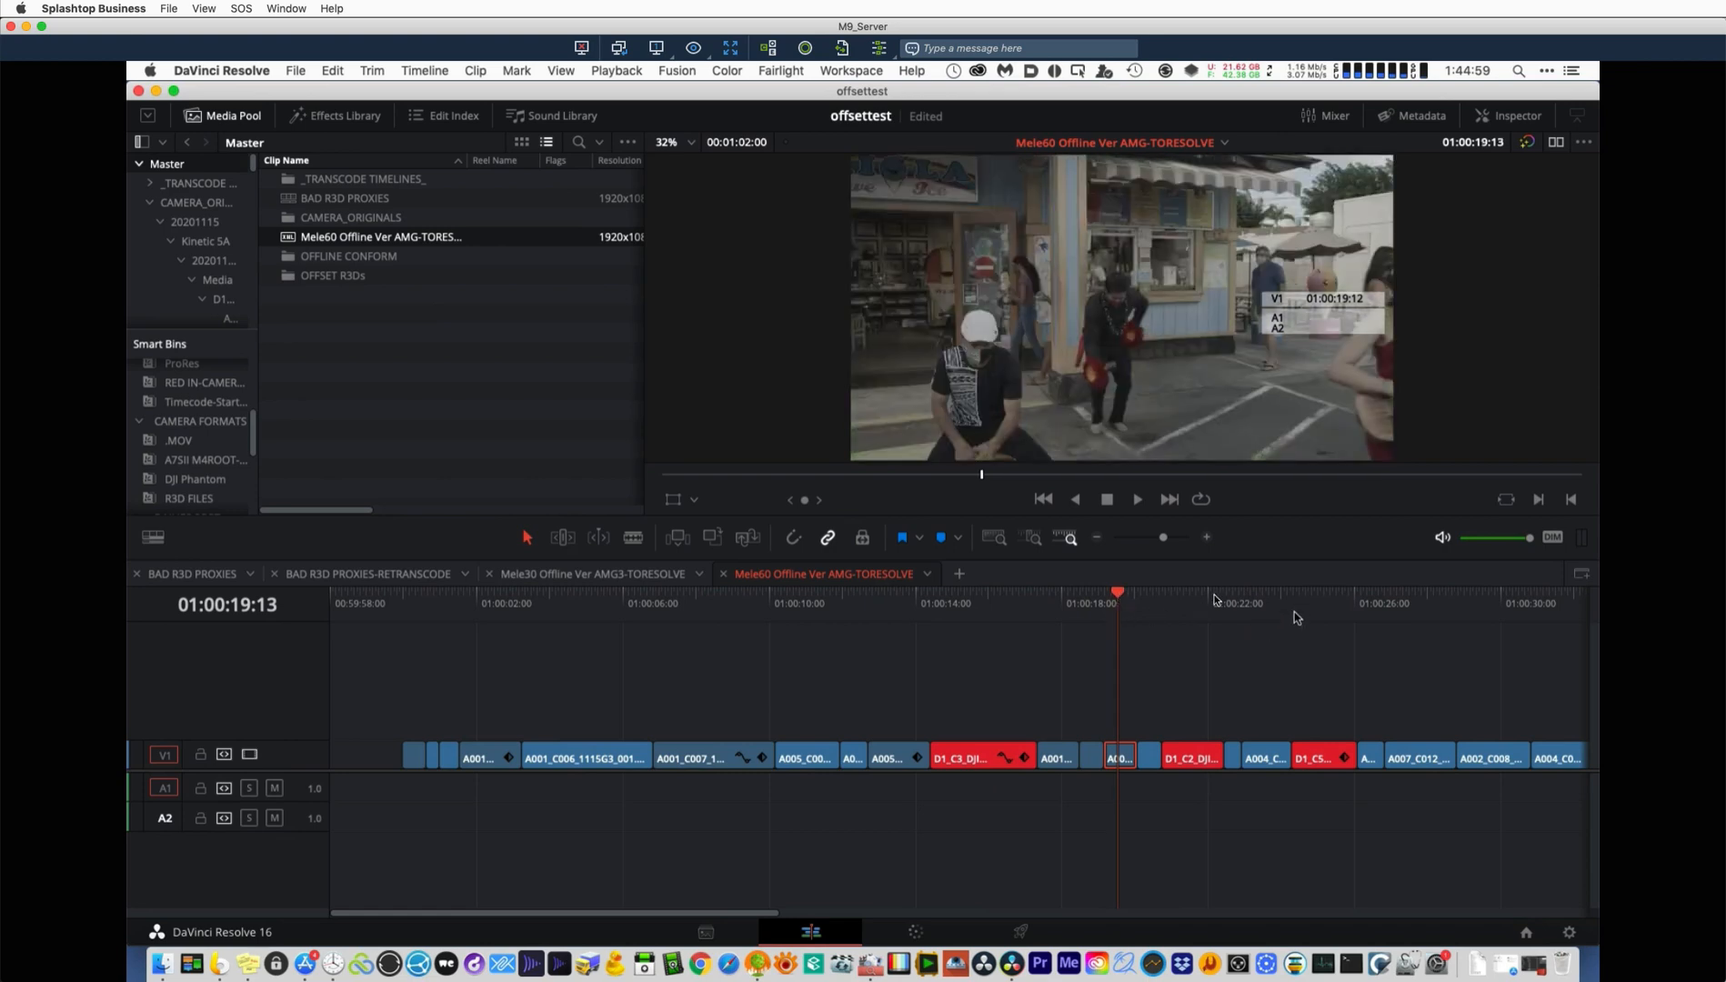
Inspect the offline D1_C3 clip and nearby R3D clips, and locate the clip at 01:00:12:09 in the media pool.
click(975, 603)
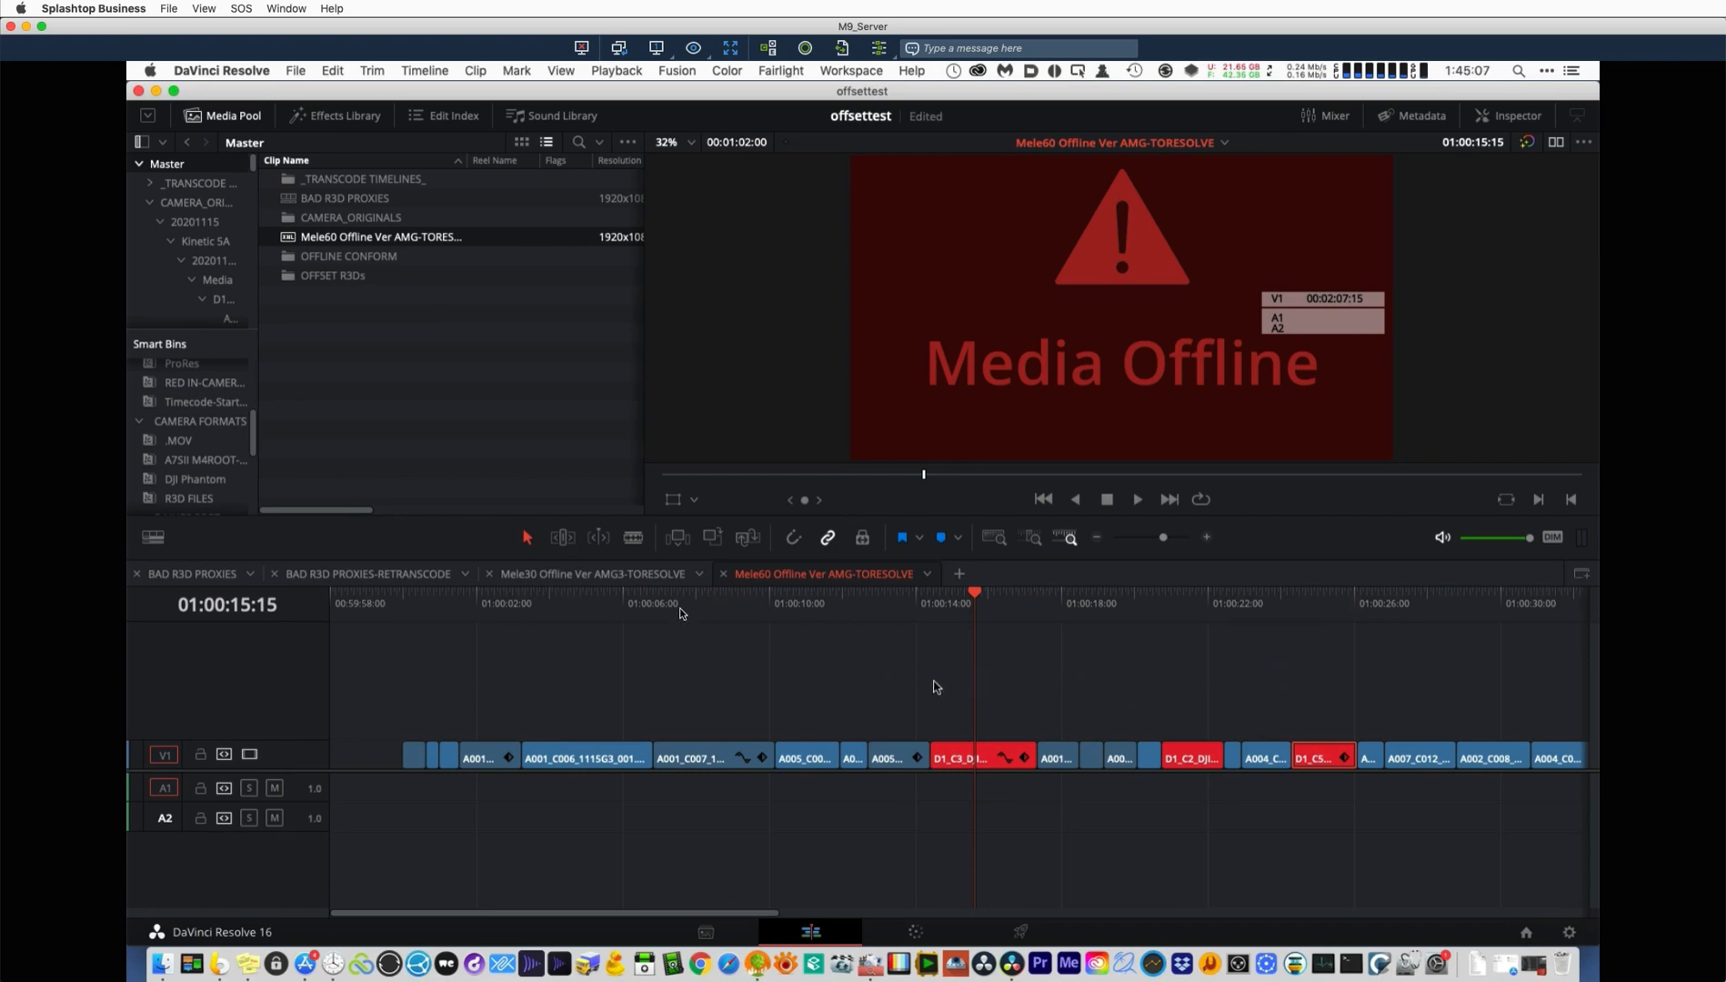
click(702, 603)
click(795, 603)
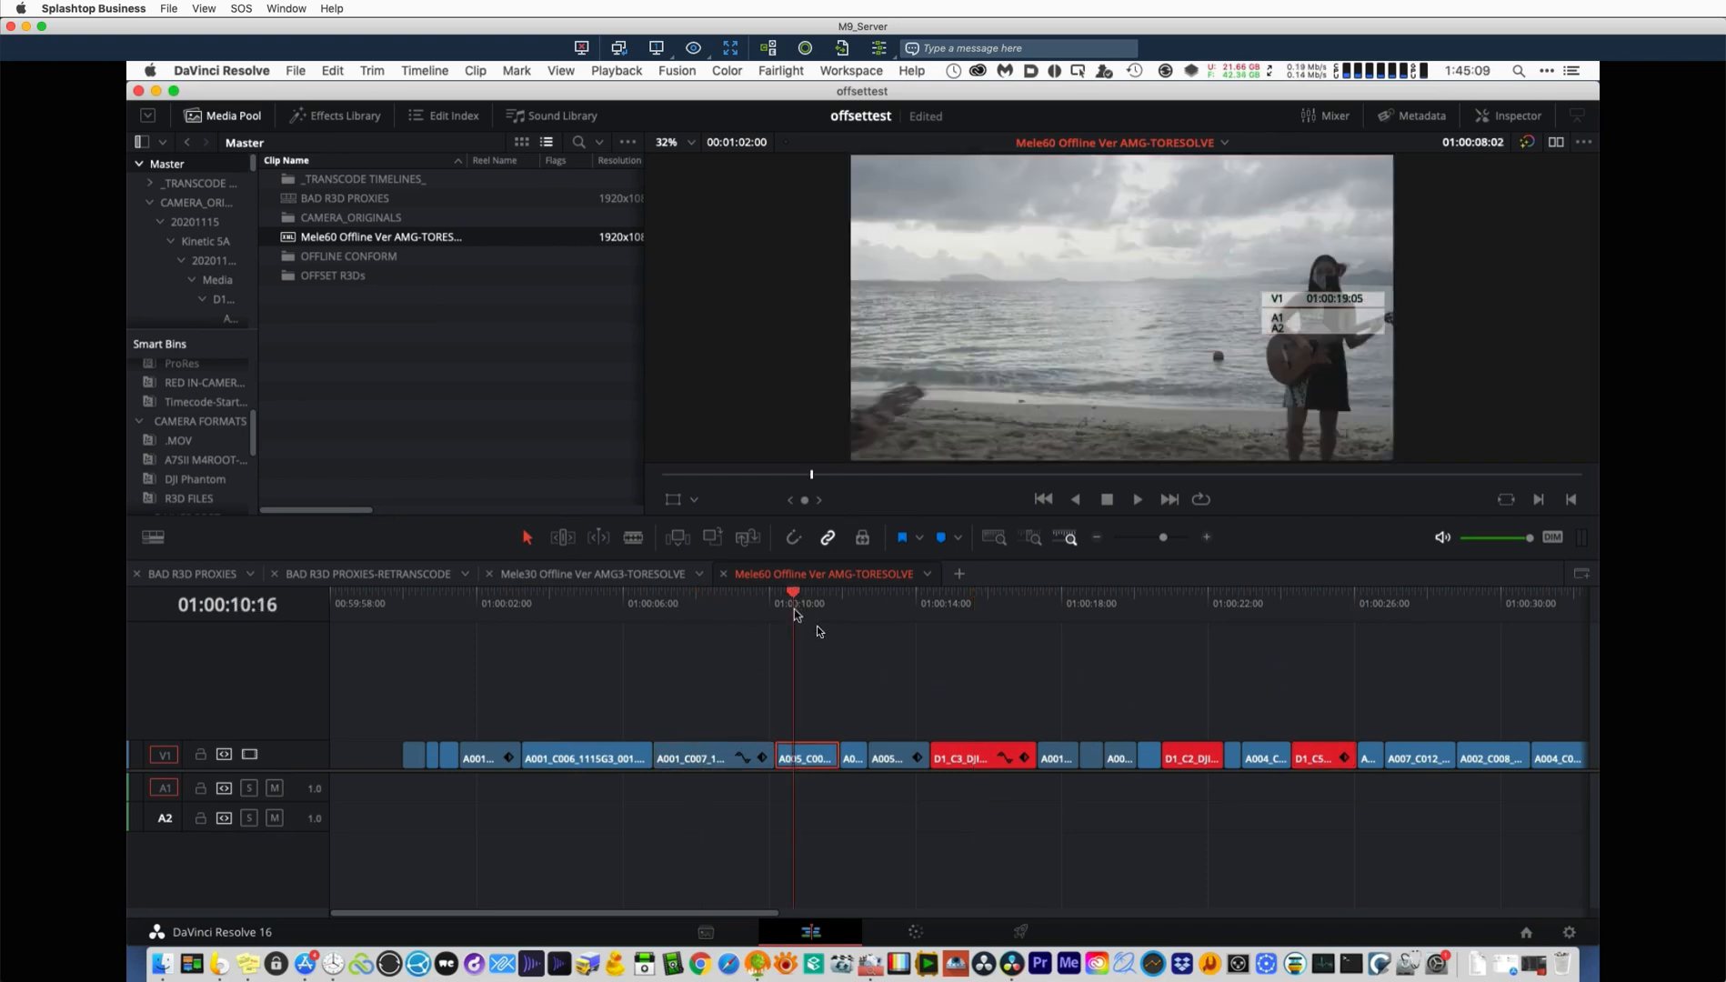
click(852, 604)
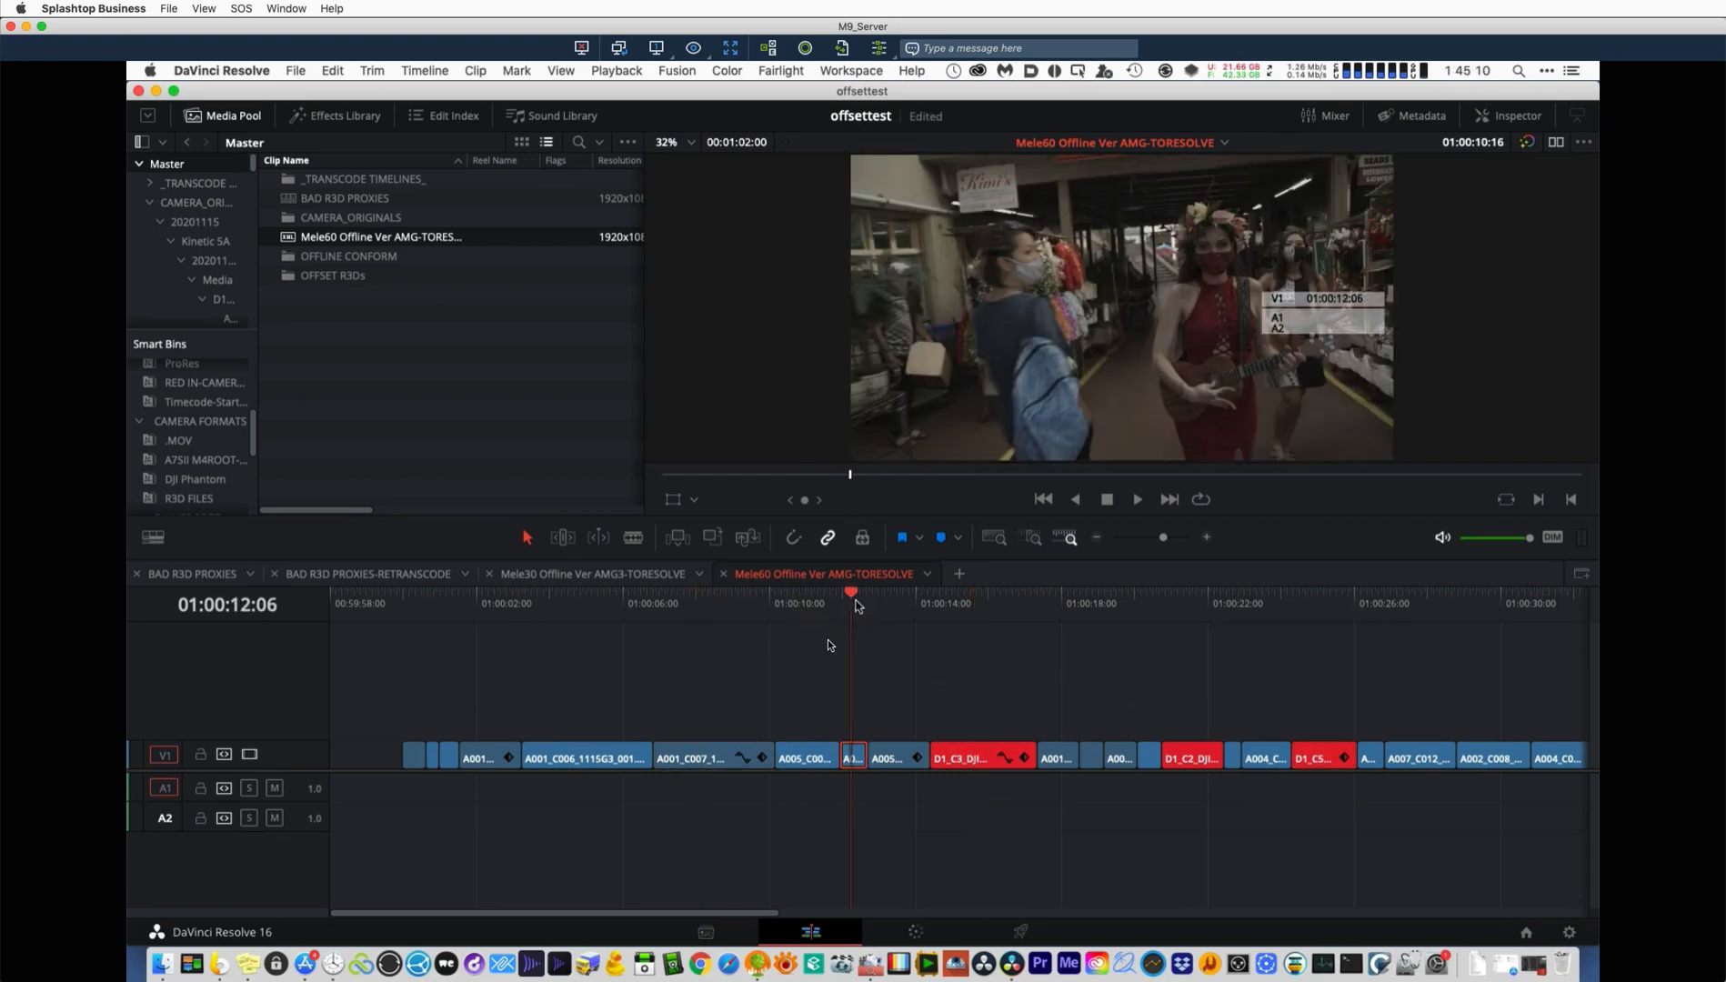
right_click(857, 758)
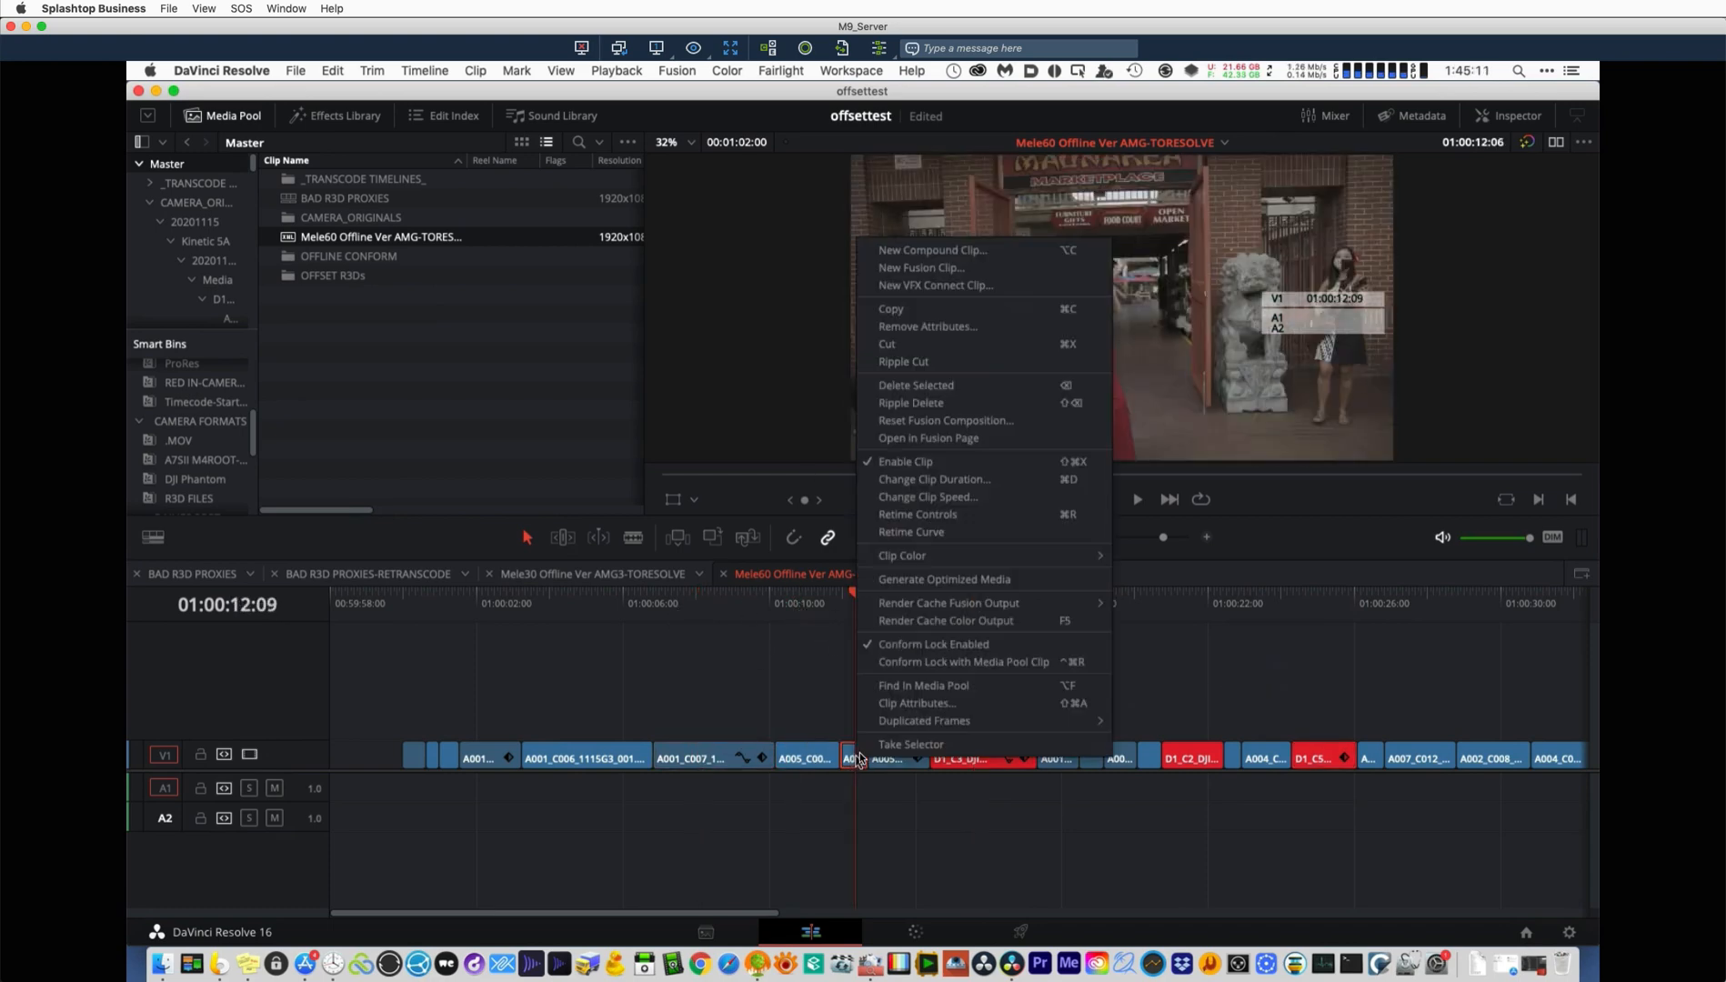
click(916, 688)
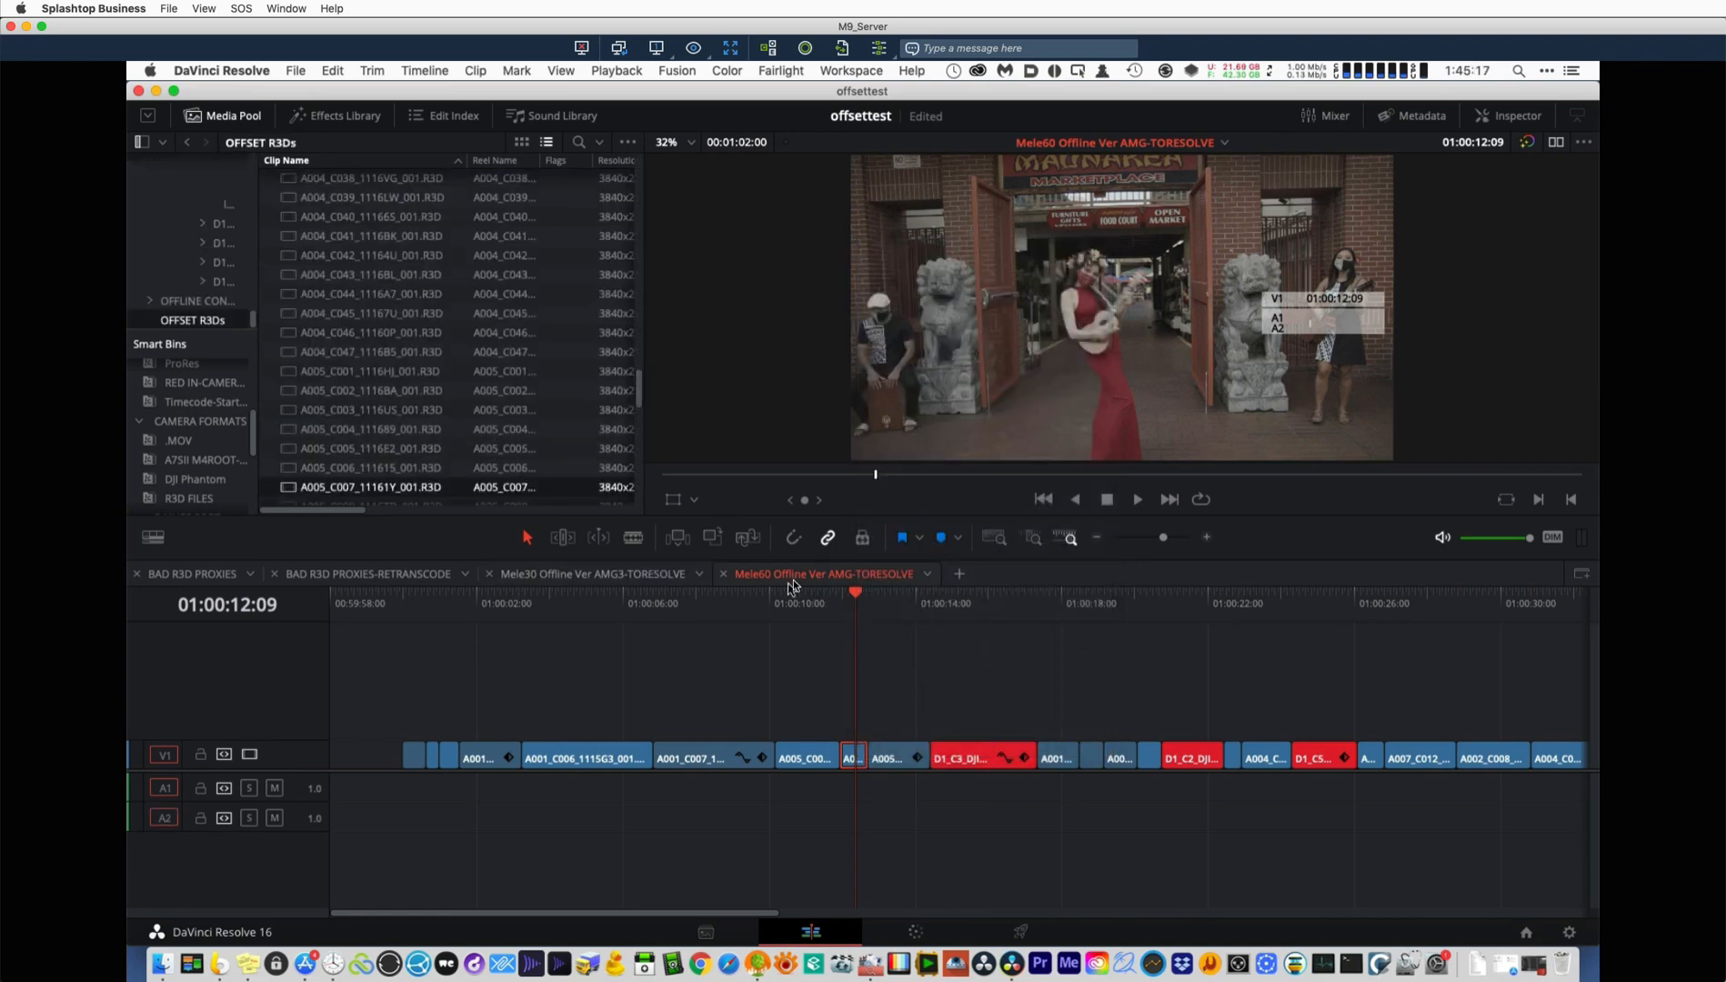
click(810, 602)
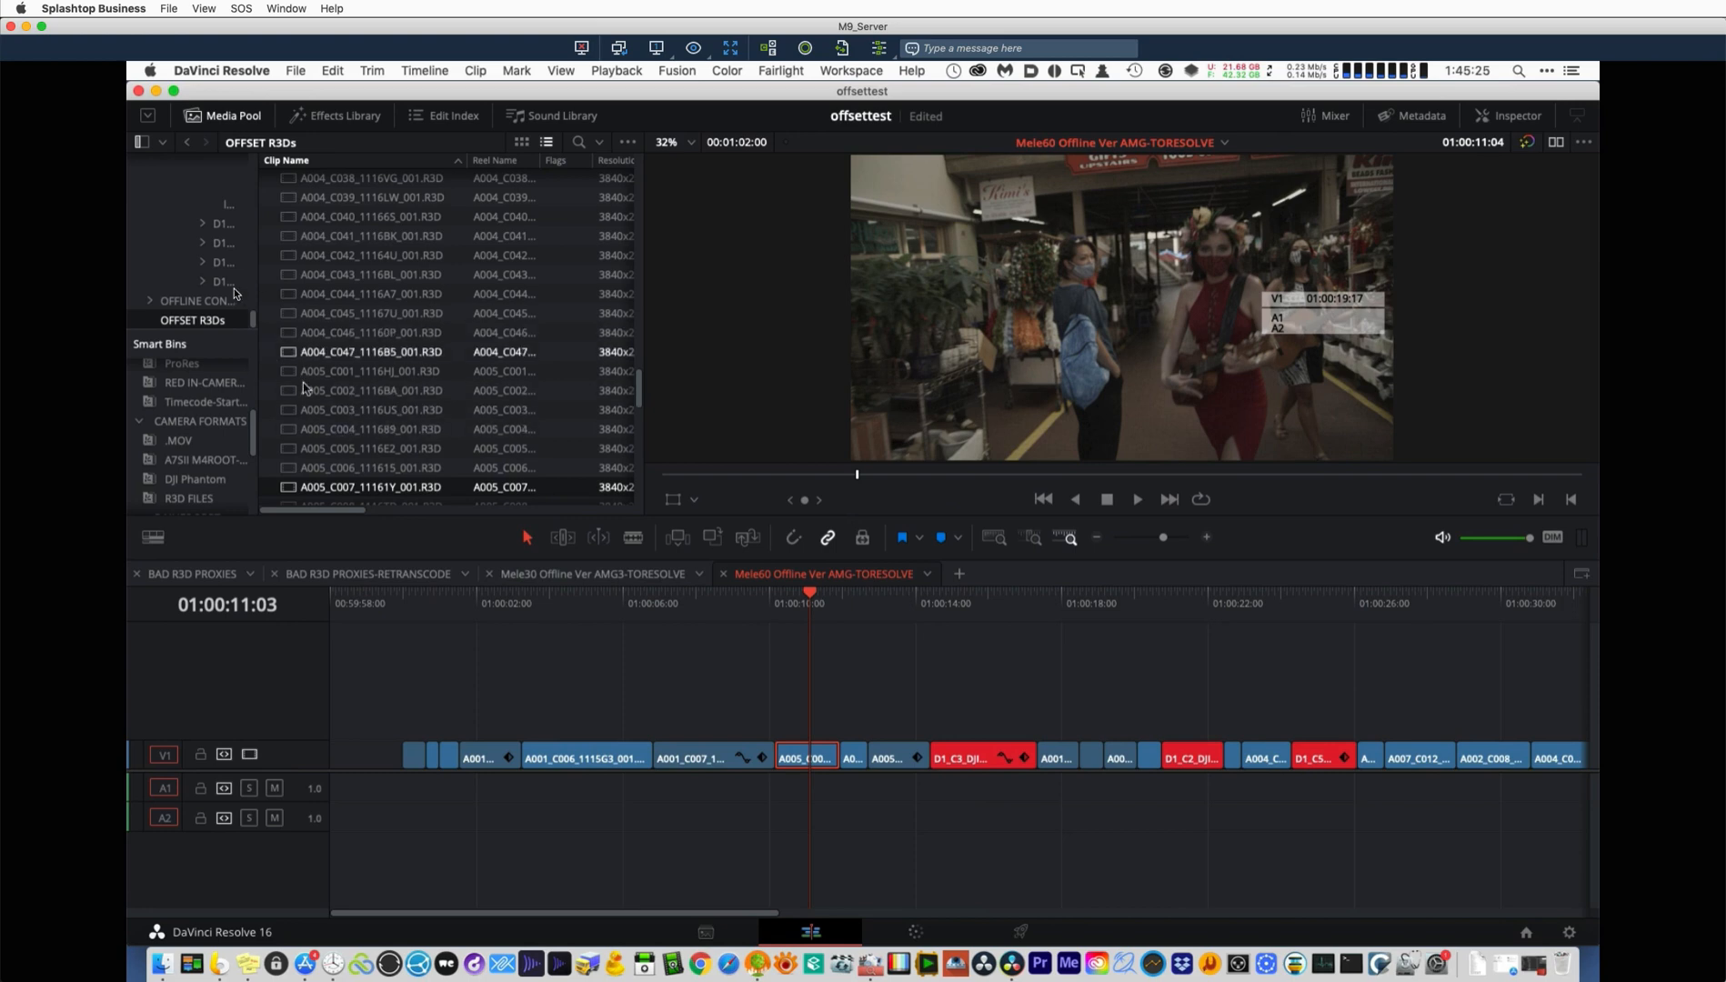
right_click(223, 322)
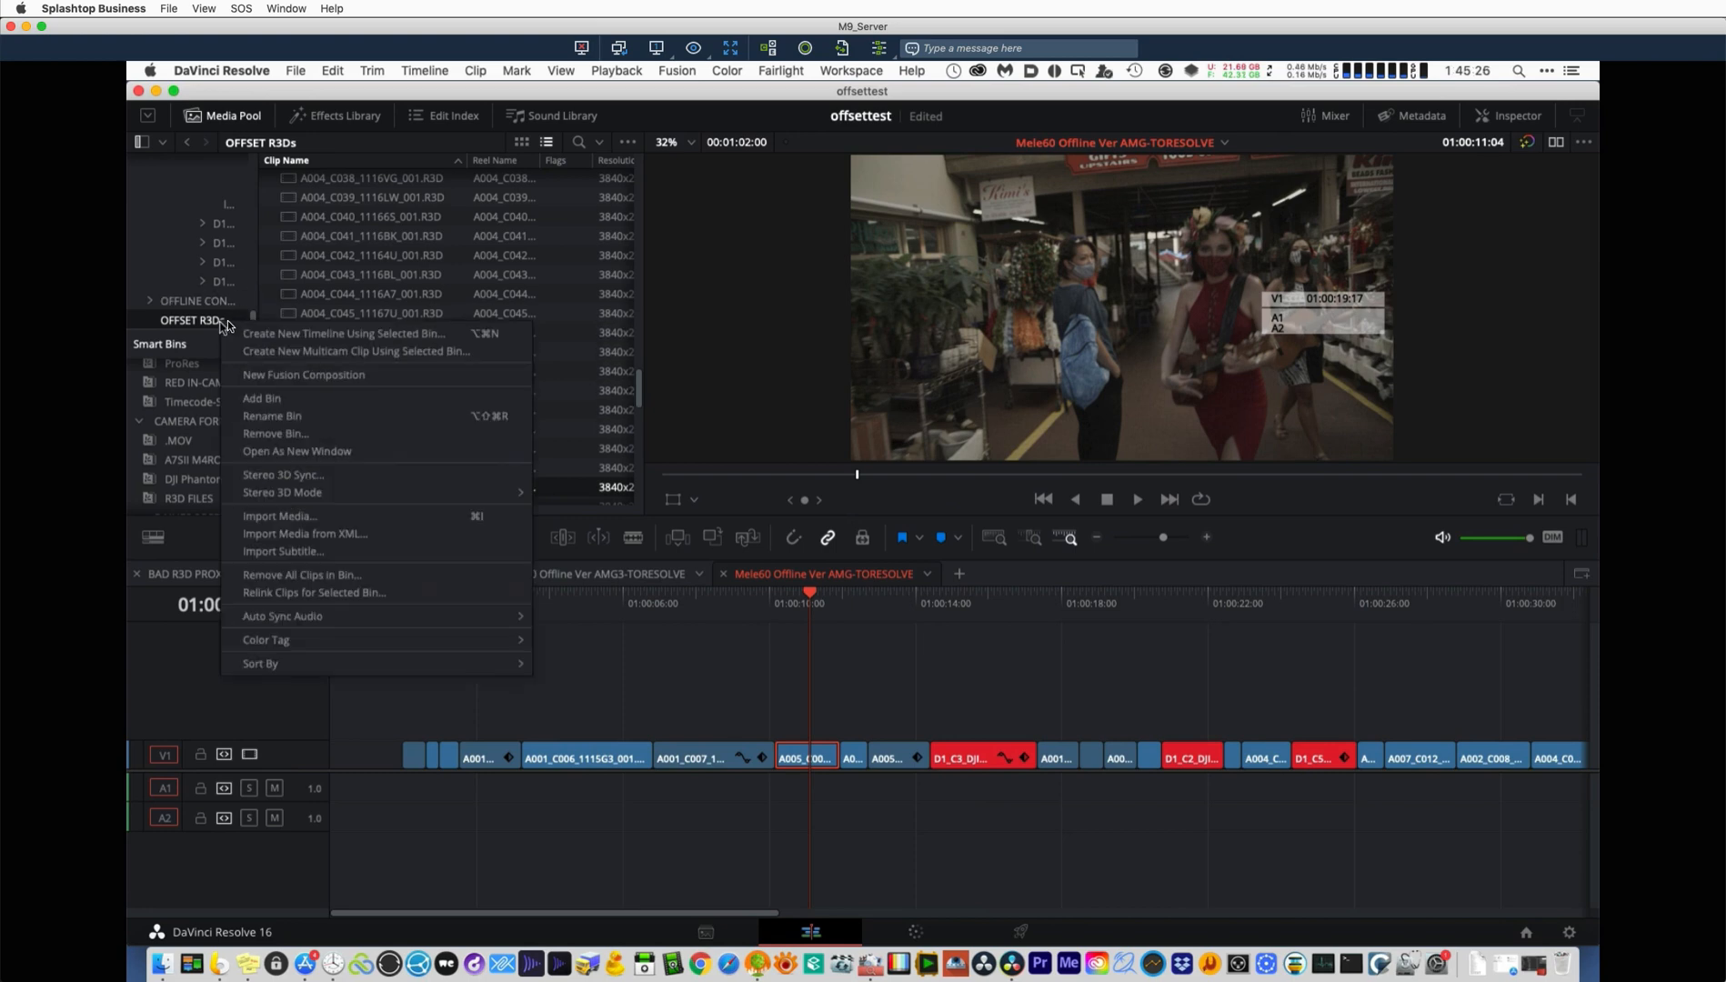
click(385, 234)
right_click(386, 235)
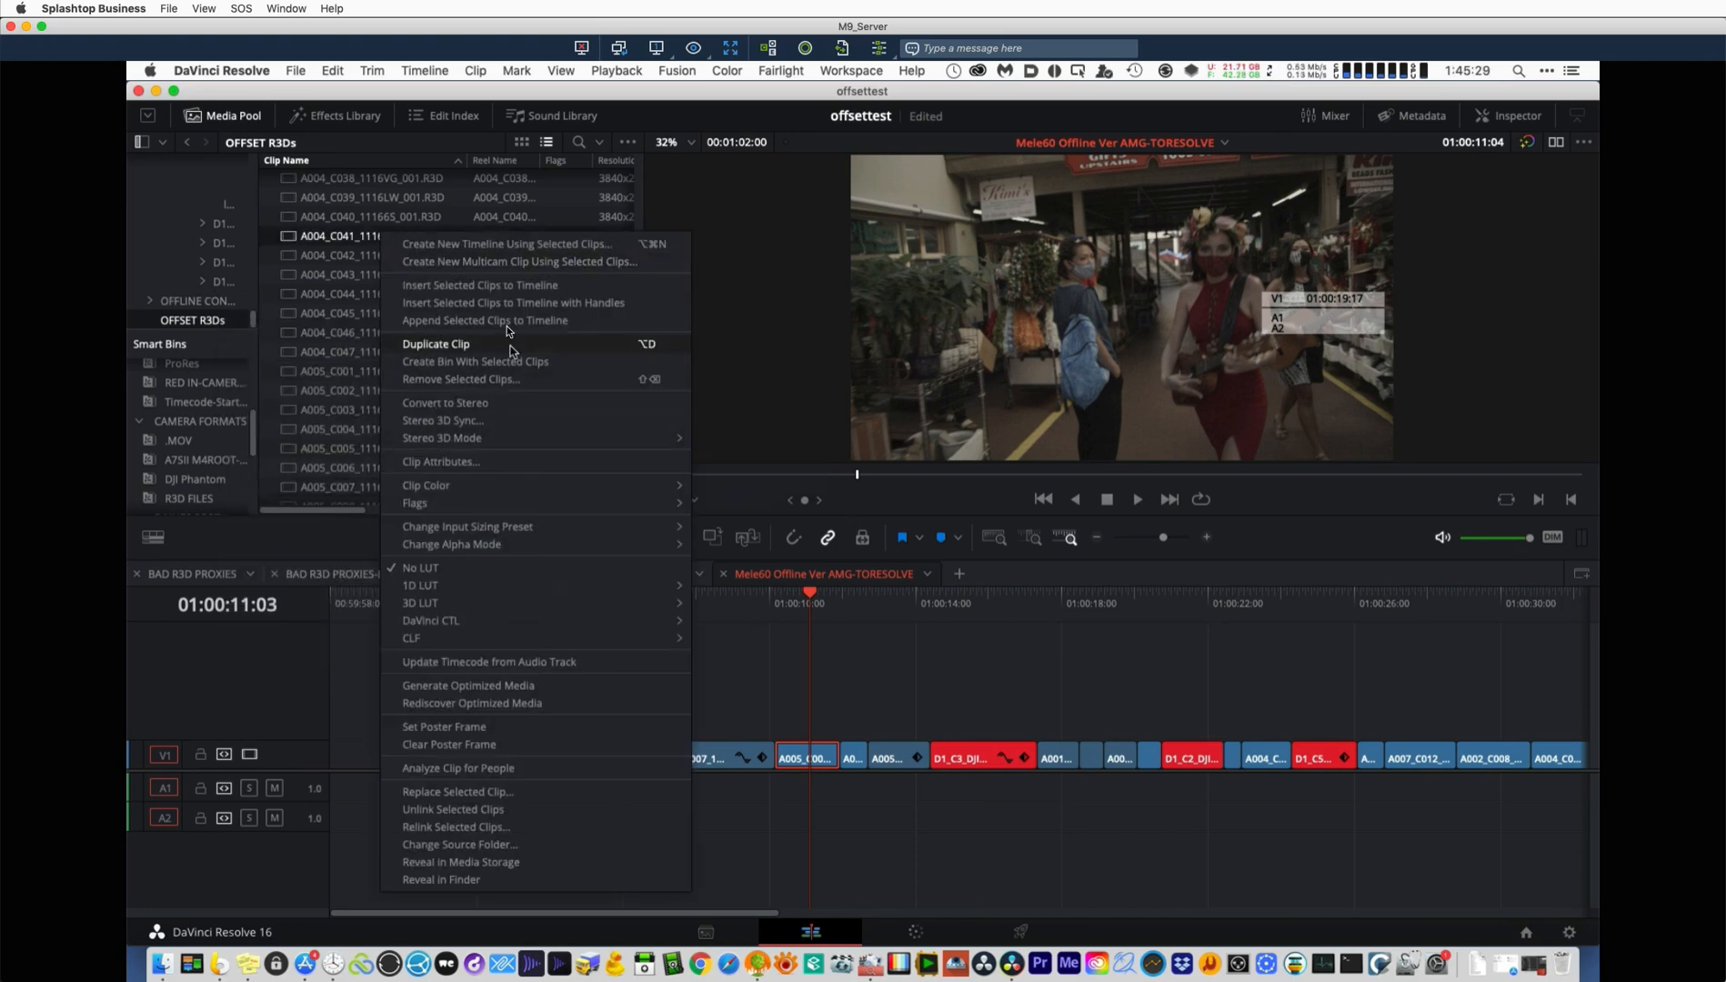
Go to the Media page and show the options for adding the CAMERA_RAW folder to the media pool.
click(709, 930)
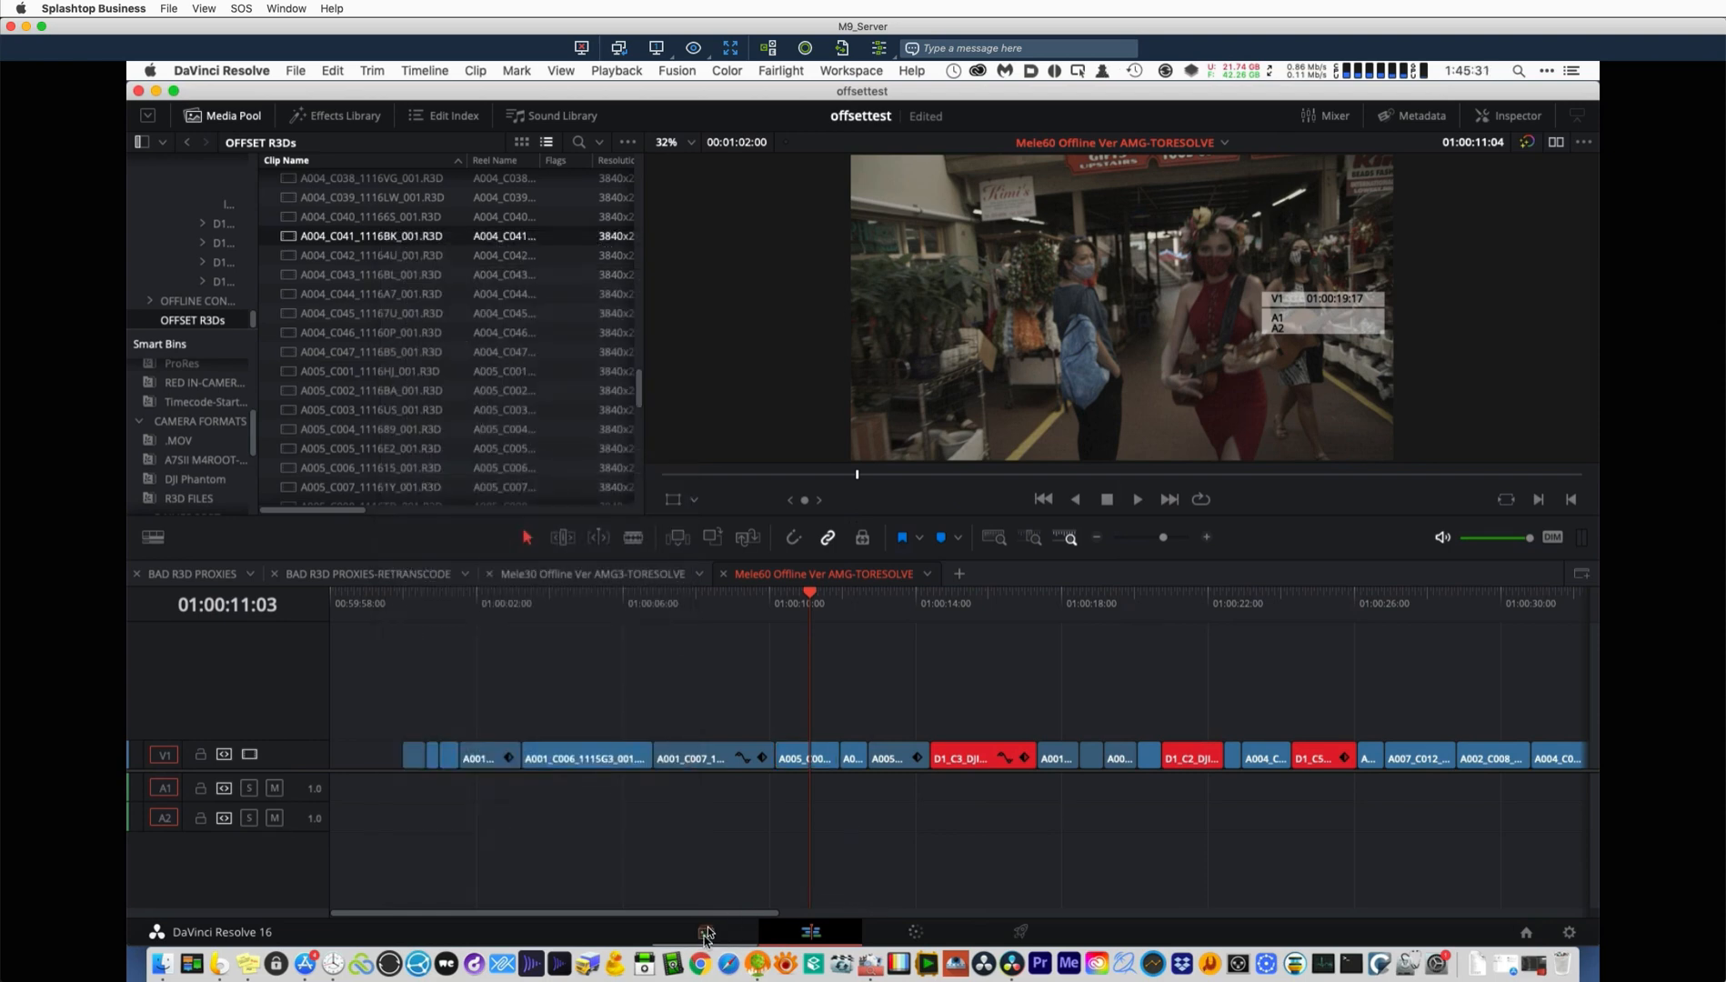
click(707, 931)
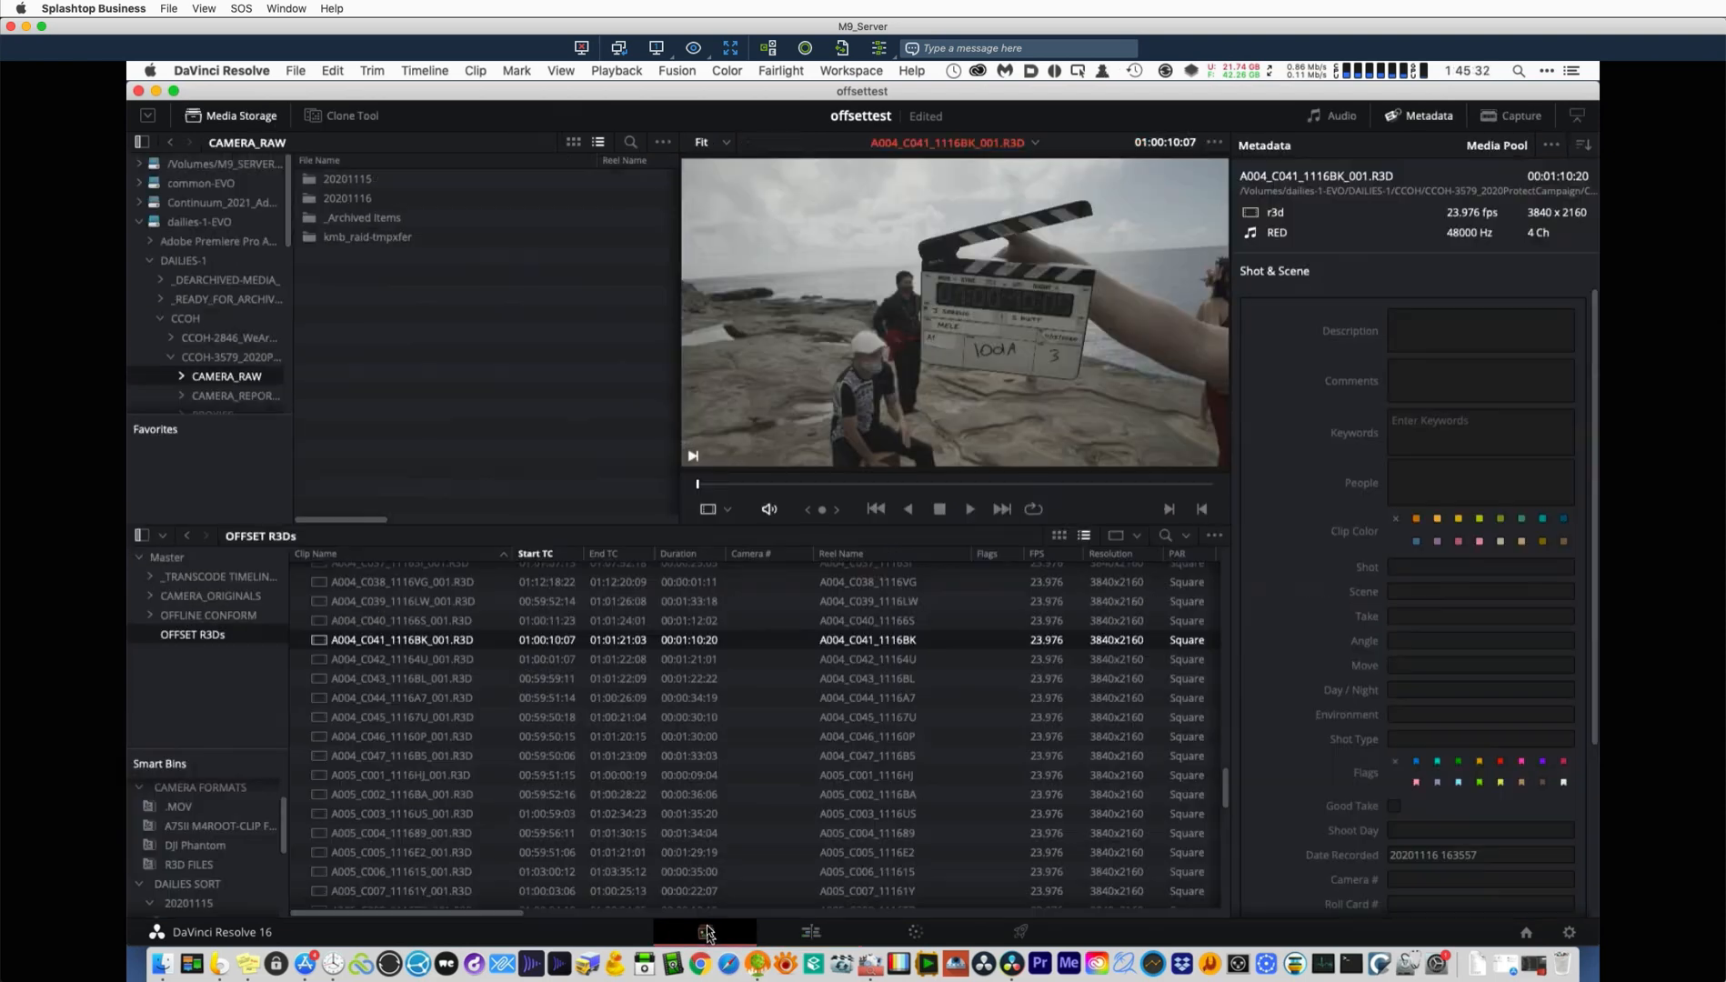
right_click(239, 376)
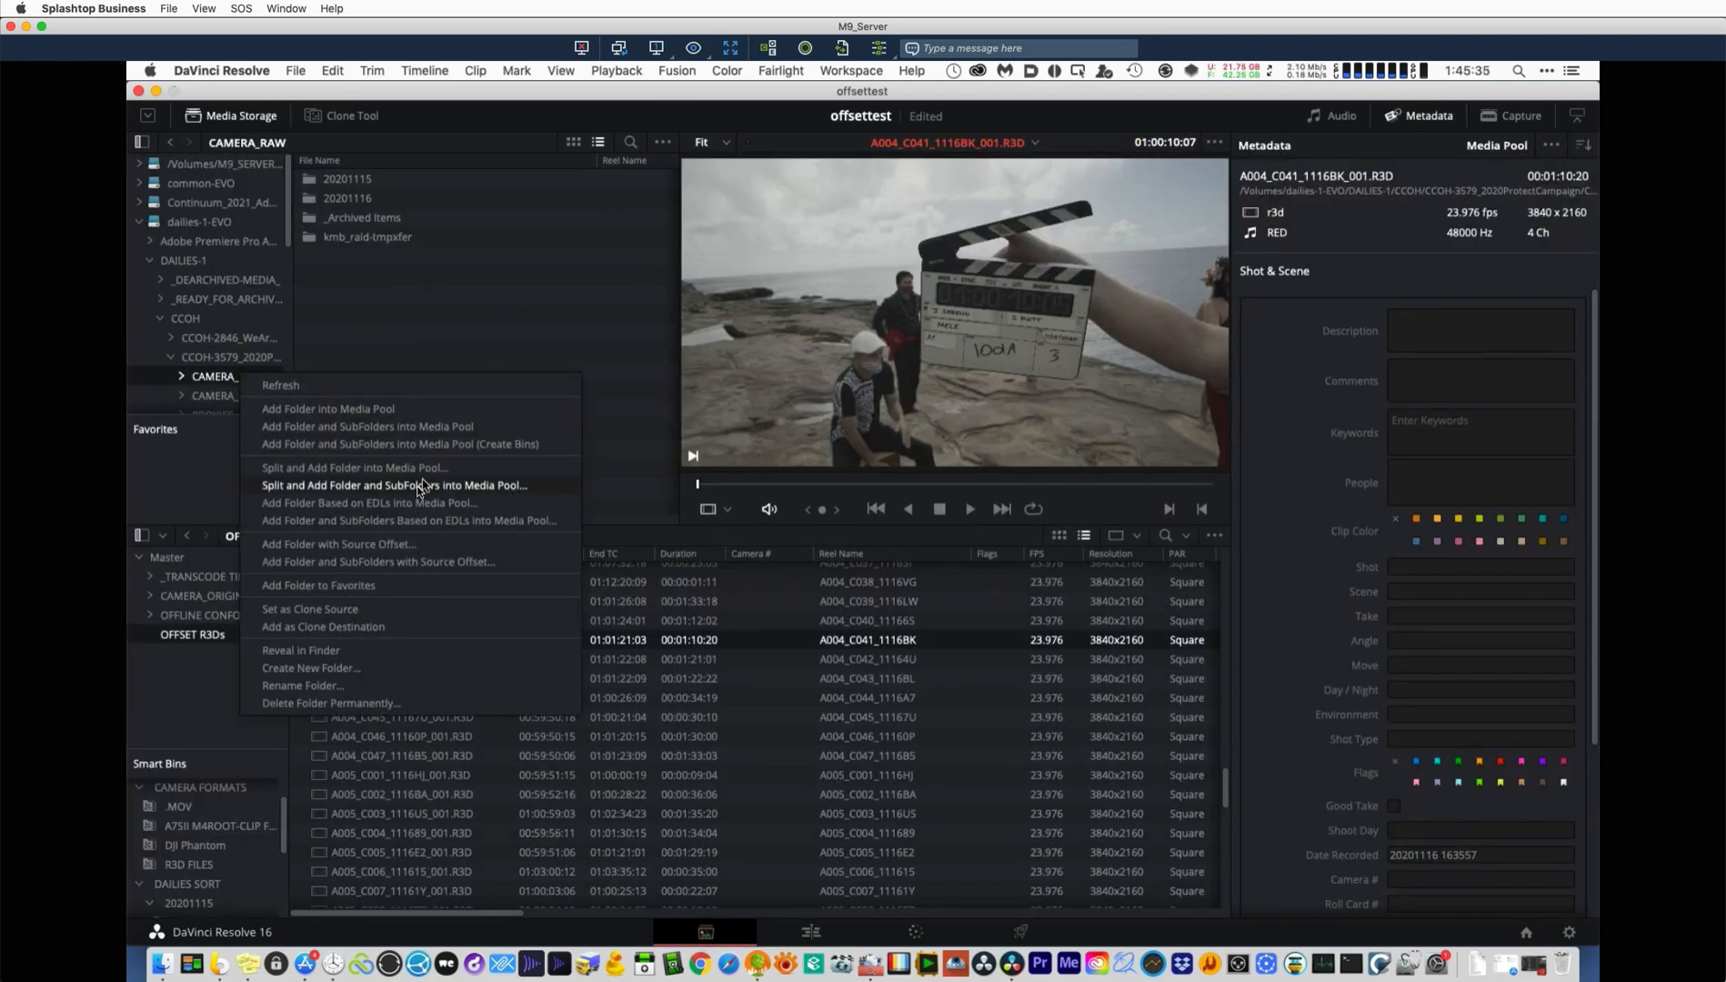